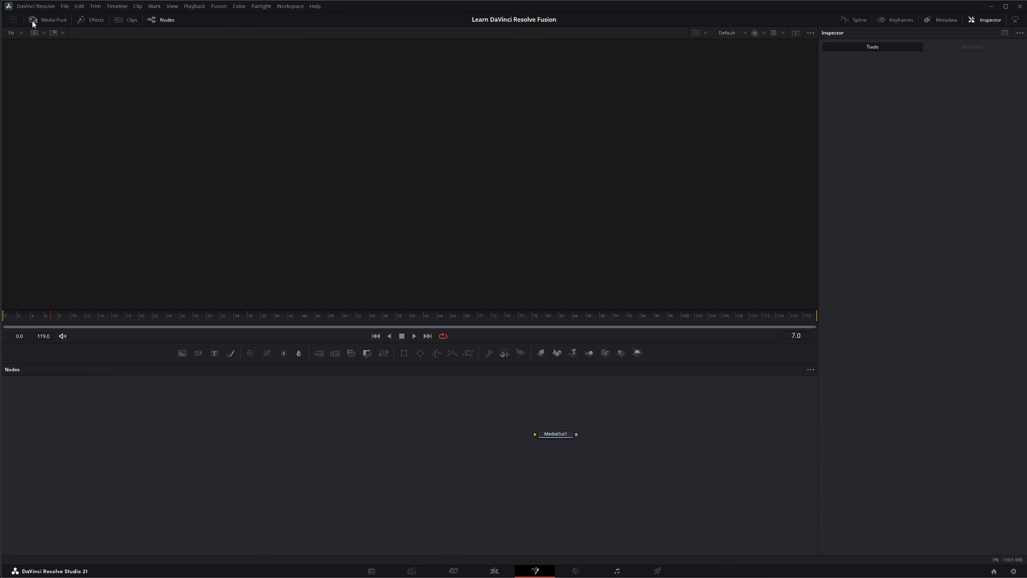
Step: Open the Effects library's Tools, select the USD category and scroll through its tools
{"action": "left_click", "coordinate": [93, 20]}
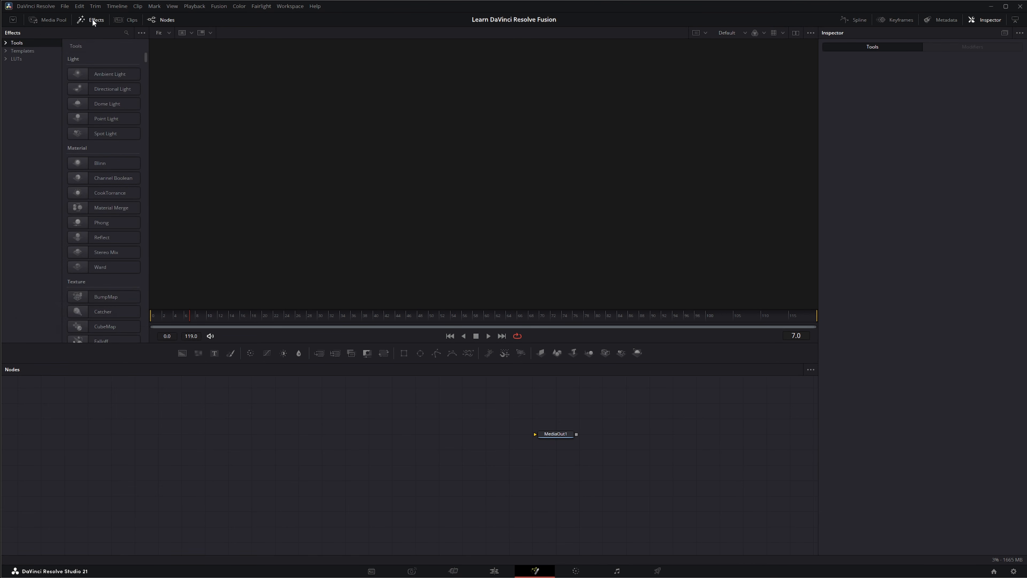
{"action": "left_click", "coordinate": [6, 43]}
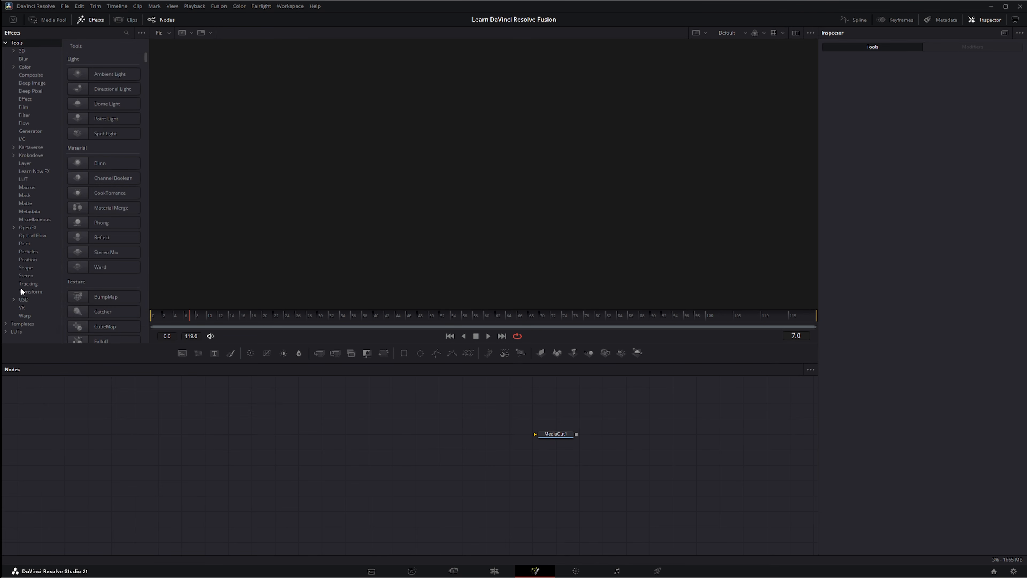
{"action": "left_click", "coordinate": [24, 301]}
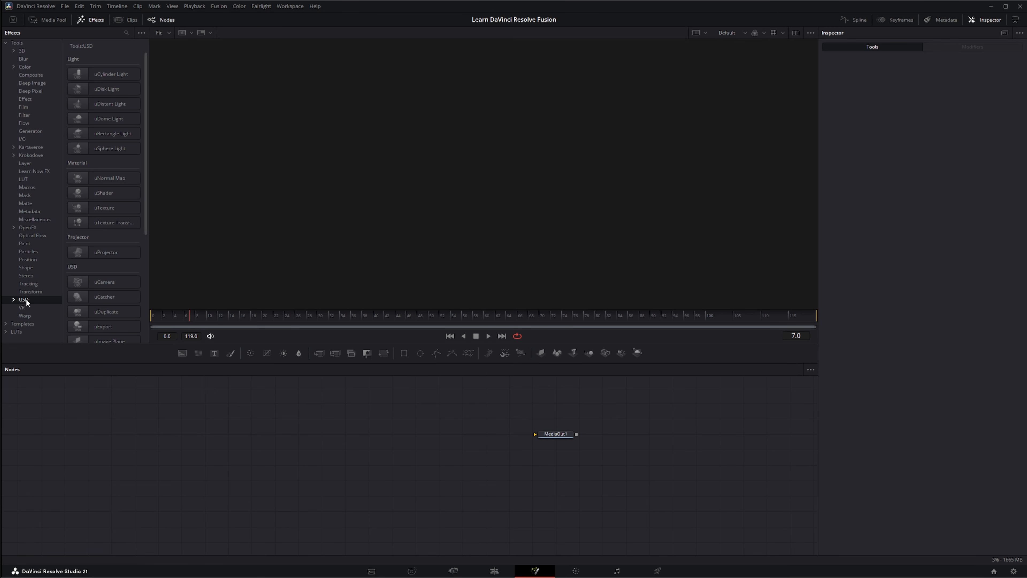
{"action": "scroll", "coordinate": [94, 202], "scroll_direction": "down", "scroll_amount": 3}
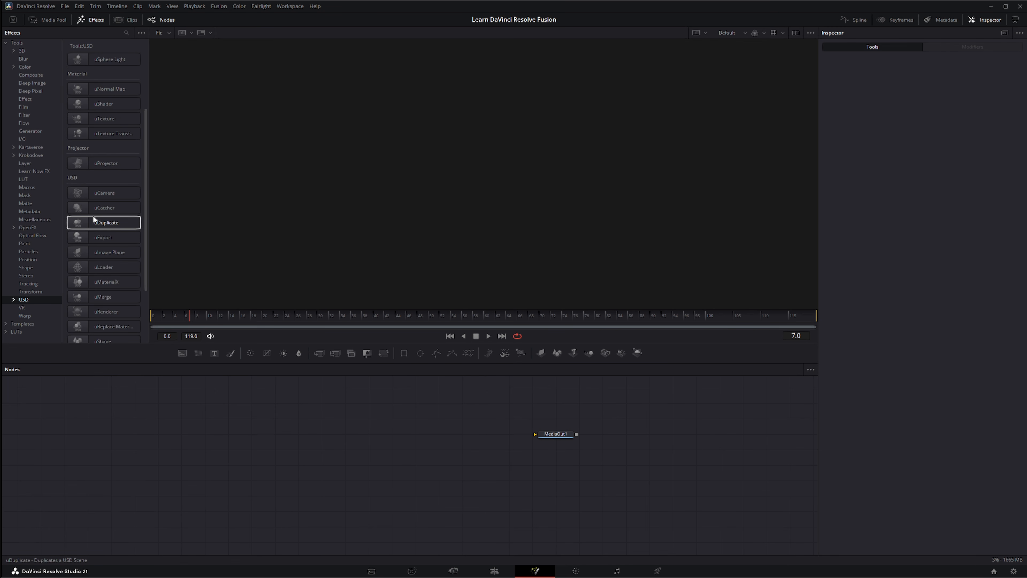
{"action": "scroll", "coordinate": [93, 215], "scroll_direction": "up", "scroll_amount": 3}
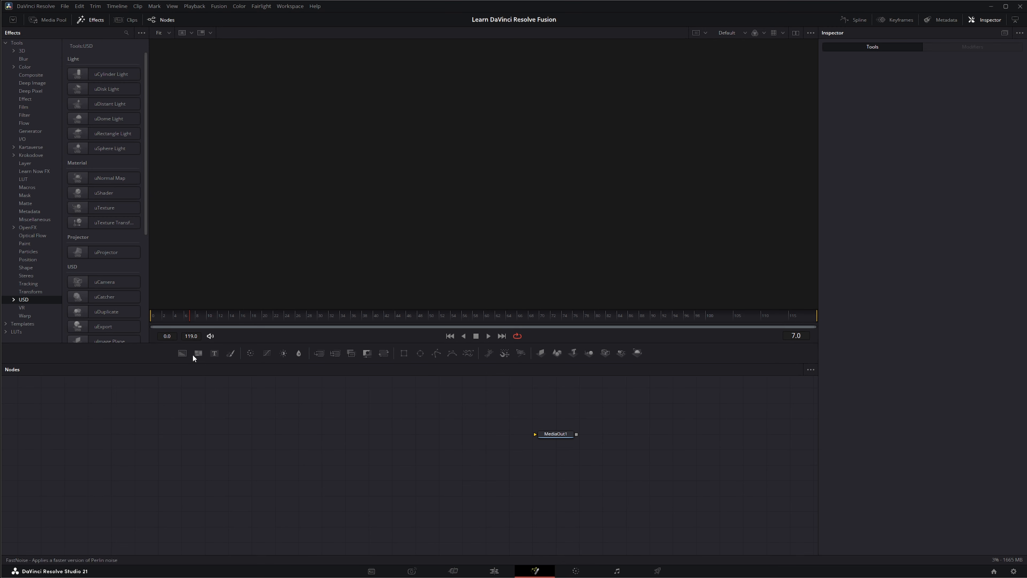
{"action": "scroll", "coordinate": [102, 163], "scroll_direction": "down", "scroll_amount": 3}
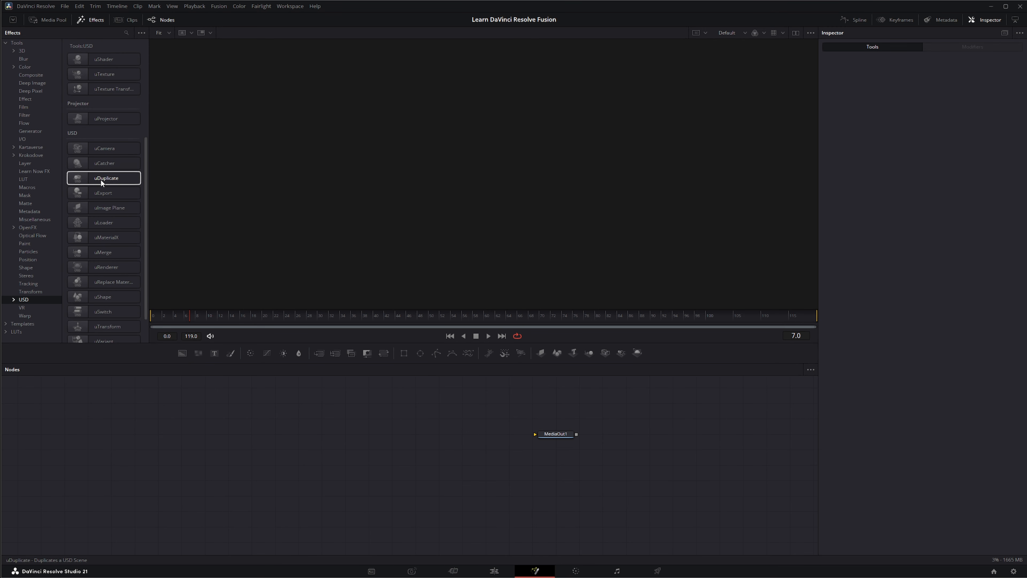
{"action": "scroll", "coordinate": [101, 180], "scroll_direction": "down", "scroll_amount": 3}
{"action": "scroll", "coordinate": [101, 179], "scroll_direction": "up", "scroll_amount": 3}
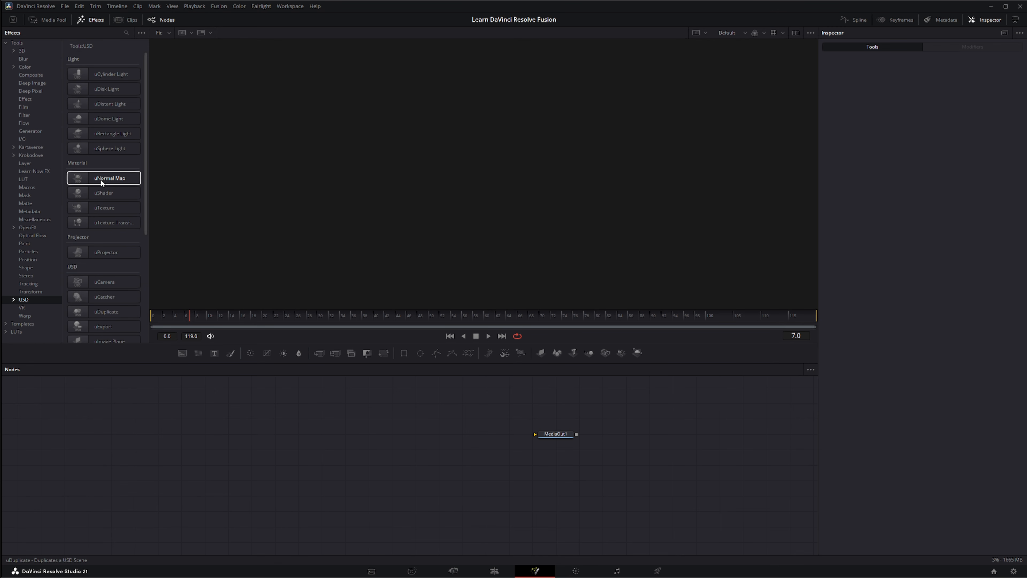
{"action": "scroll", "coordinate": [100, 180], "scroll_direction": "down", "scroll_amount": 3}
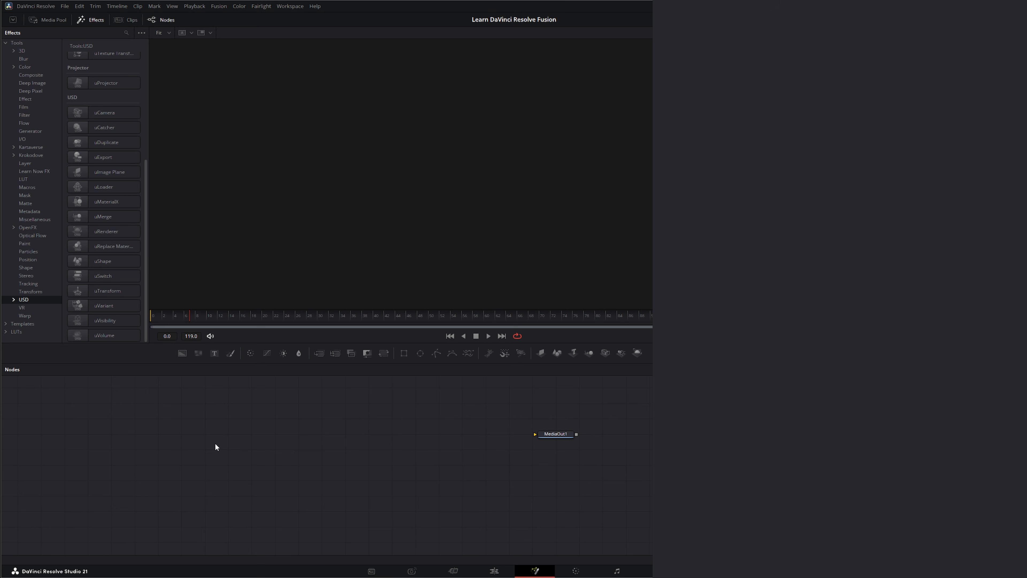
Step: Add a uMerge1 node feeding a uRenderer1 node, keeping Storm as the renderer type
{"action": "left_click_drag", "start_coordinate": [99, 215], "coordinate": [254, 425]}
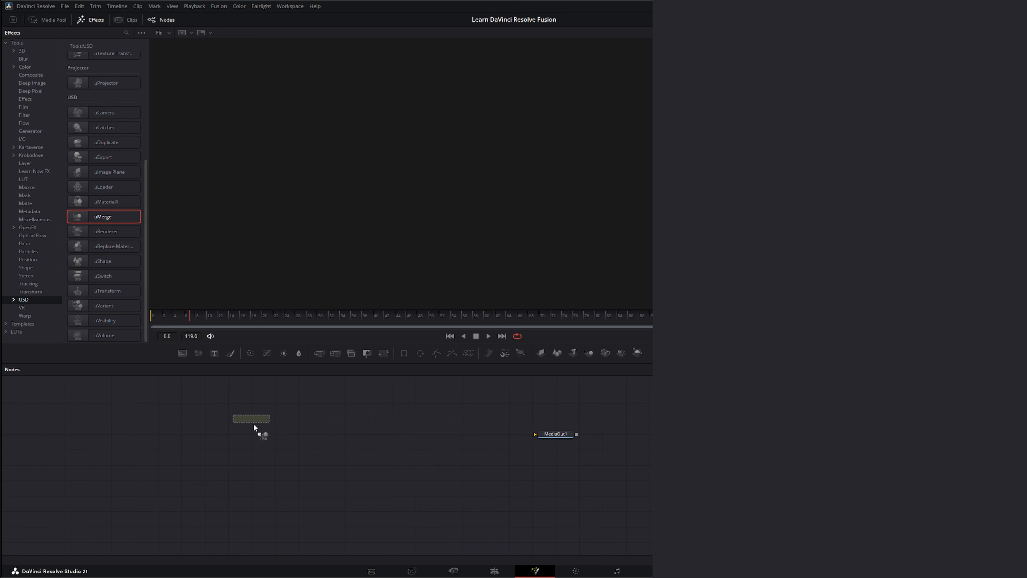
{"action": "left_click_drag", "start_coordinate": [351, 450], "coordinate": [351, 450]}
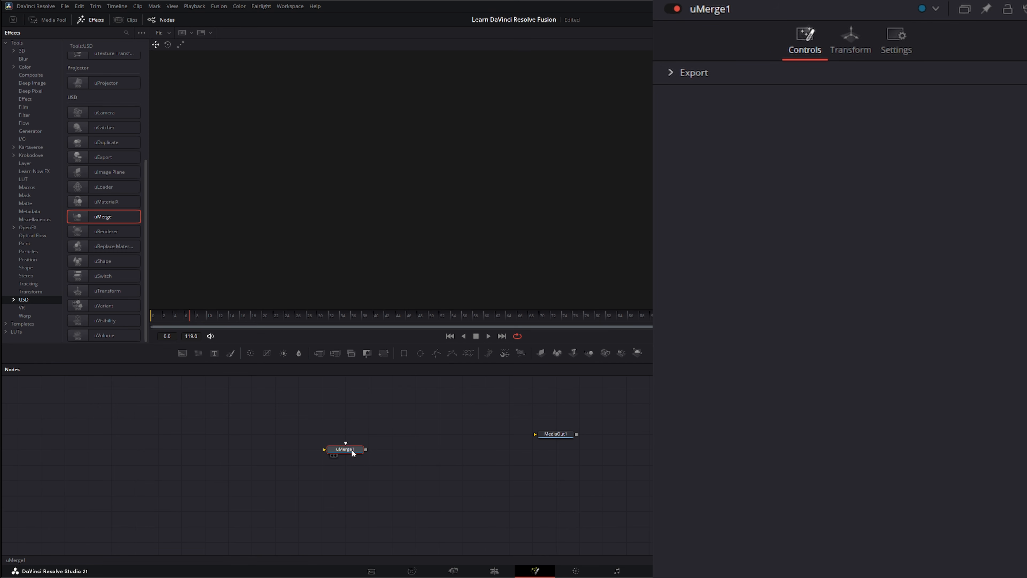
{"action": "left_click_drag", "start_coordinate": [352, 453], "coordinate": [387, 455]}
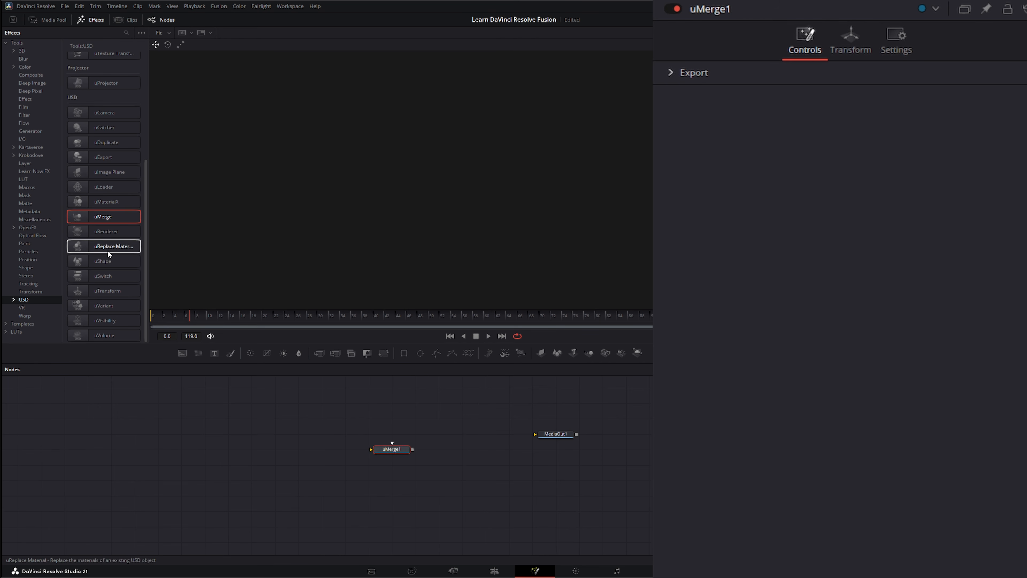
{"action": "left_click_drag", "start_coordinate": [95, 231], "coordinate": [455, 449]}
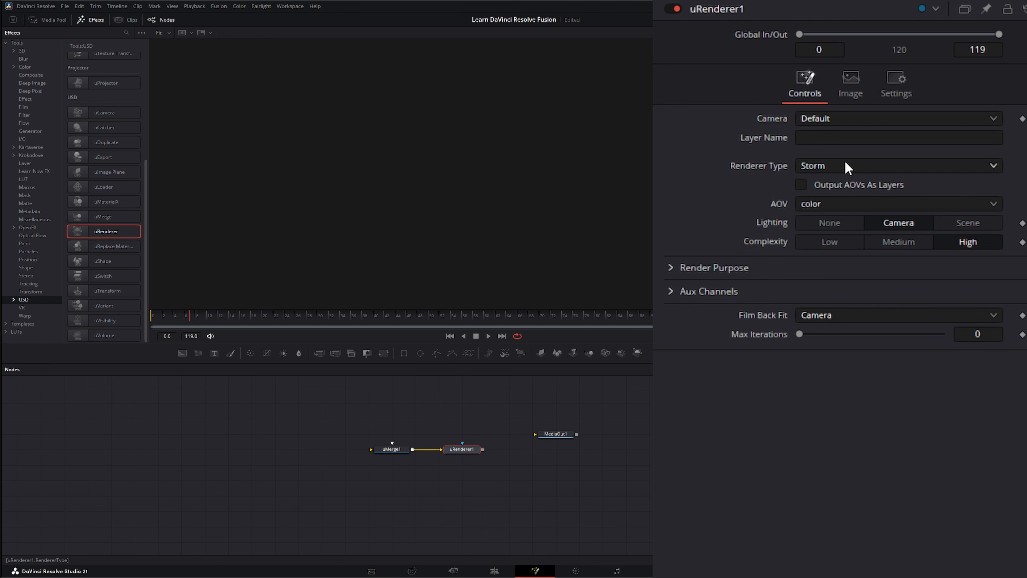
{"action": "left_click", "coordinate": [834, 168]}
{"action": "left_click", "coordinate": [778, 165]}
Step: Bring in the sofa_and_lamp USD file as a loader node and inspect it in the 3D view
{"action": "left_click_drag", "start_coordinate": [99, 187], "coordinate": [197, 431]}
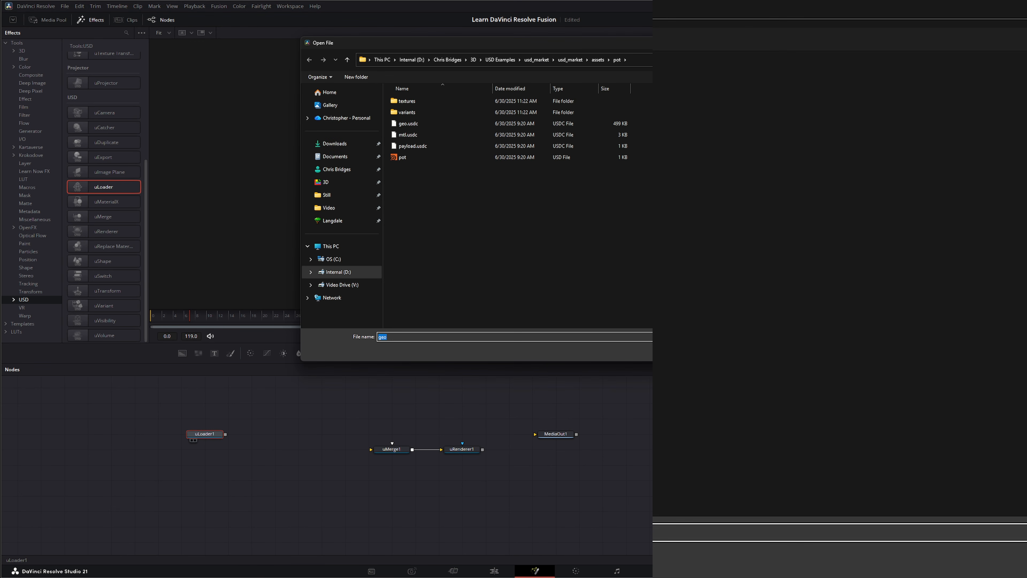
{"action": "key", "text": "Escape"}
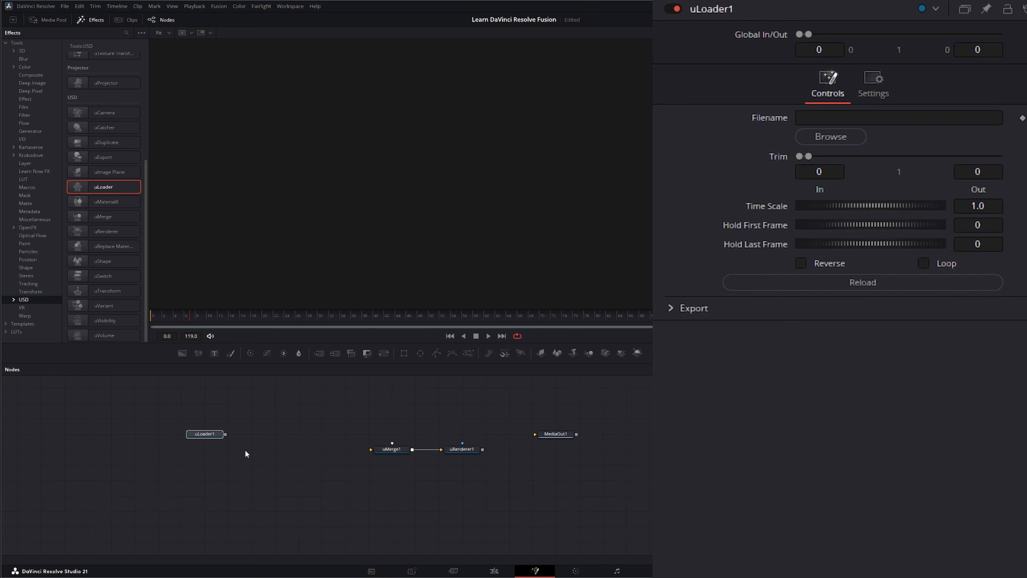
{"action": "key", "text": "Delete"}
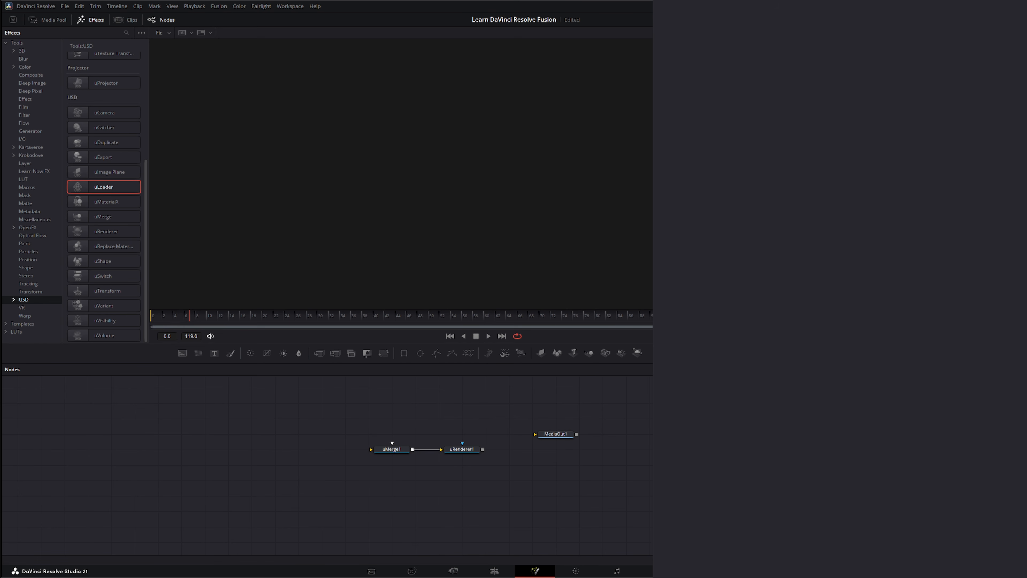
{"action": "left_click_drag", "start_coordinate": [494, 464], "coordinate": [253, 452]}
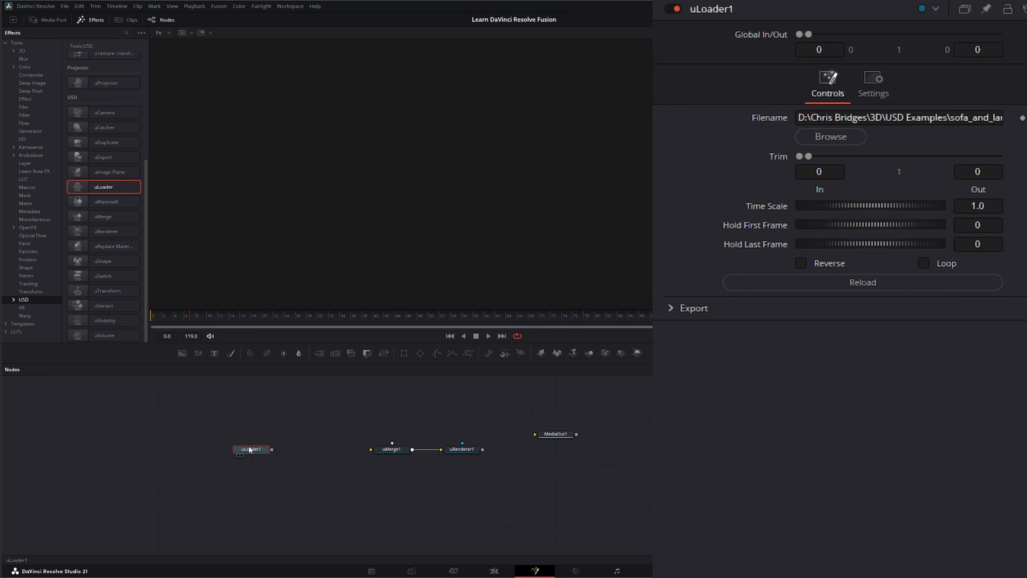
{"action": "key", "text": "1"}
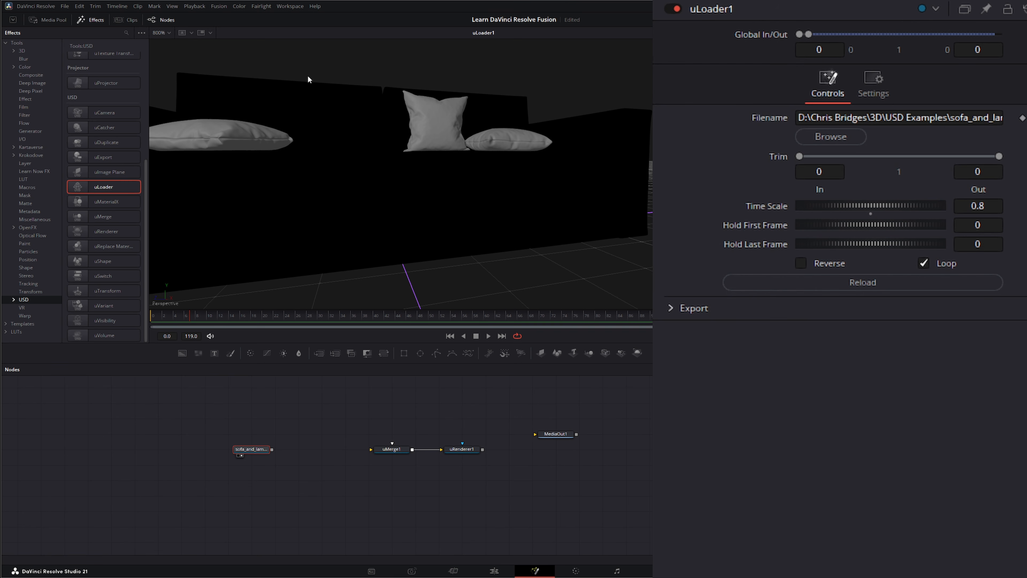
{"action": "scroll", "coordinate": [349, 222], "scroll_direction": "down", "scroll_amount": 5}
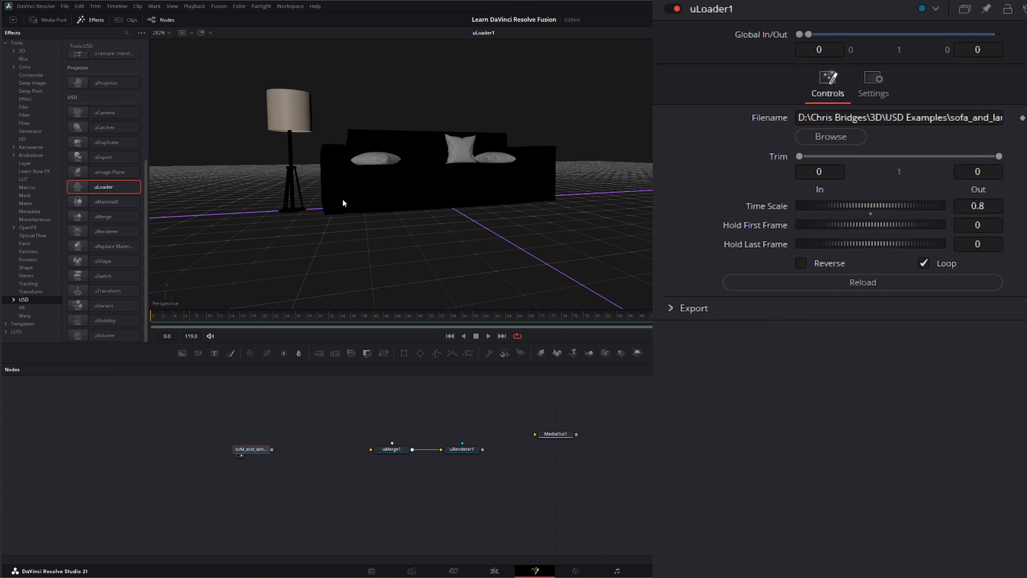
{"action": "left_click_drag", "start_coordinate": [343, 198], "coordinate": [355, 230]}
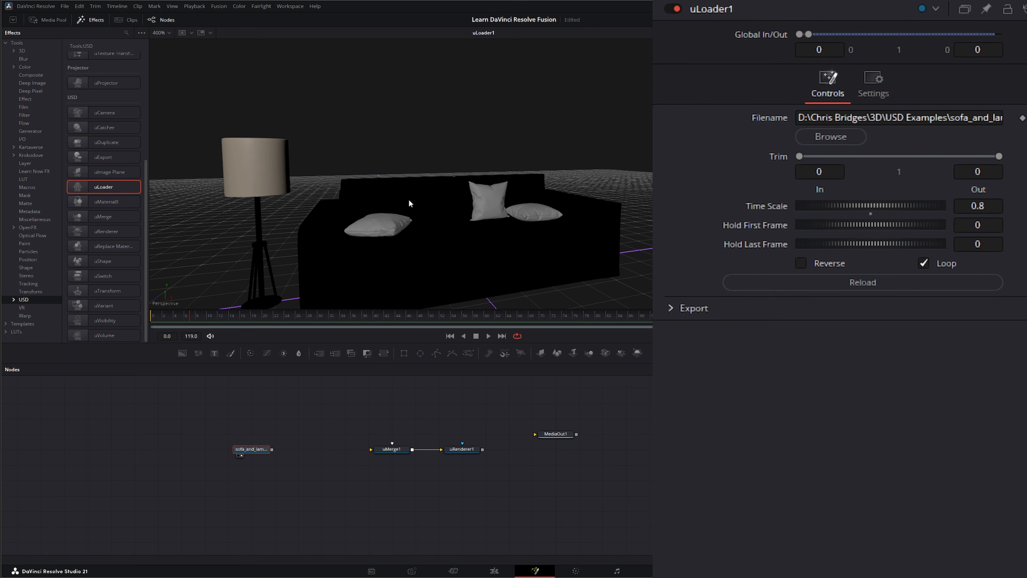
{"action": "scroll", "coordinate": [409, 199], "scroll_direction": "up", "scroll_amount": 2}
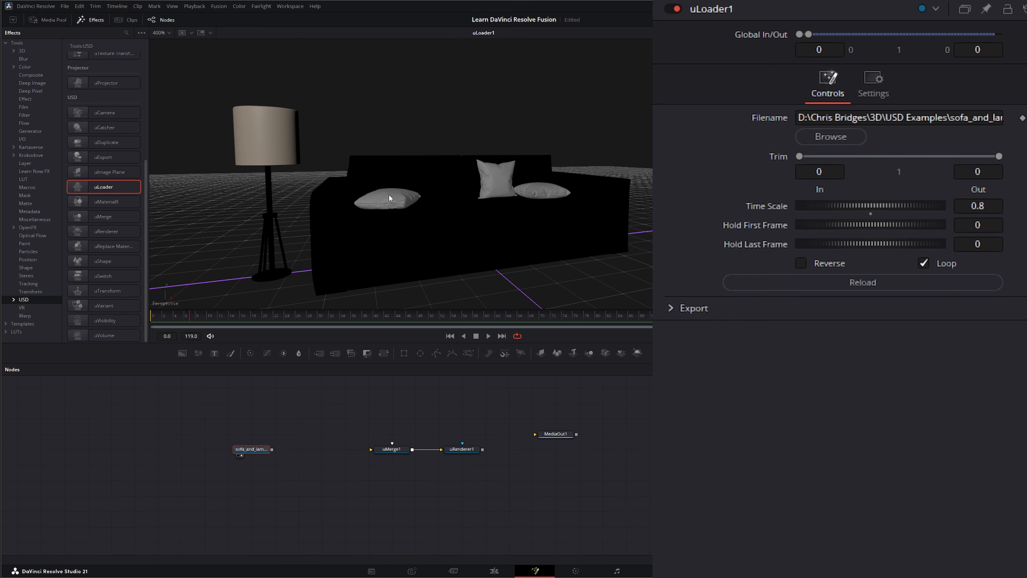
Step: Connect the sofa loader into uMerge1 and show uRenderer1's rendered output
{"action": "left_click_drag", "start_coordinate": [224, 425], "coordinate": [317, 488]}
{"action": "left_click", "coordinate": [330, 473]}
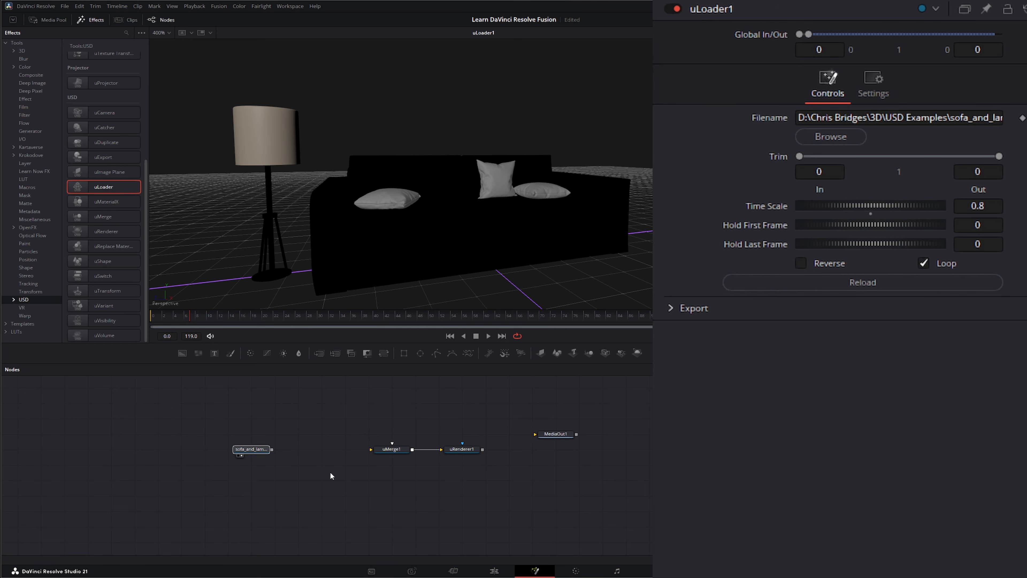
{"action": "left_click_drag", "start_coordinate": [174, 407], "coordinate": [309, 476]}
{"action": "left_click_drag", "start_coordinate": [248, 450], "coordinate": [403, 264]}
{"action": "left_click", "coordinate": [394, 448]}
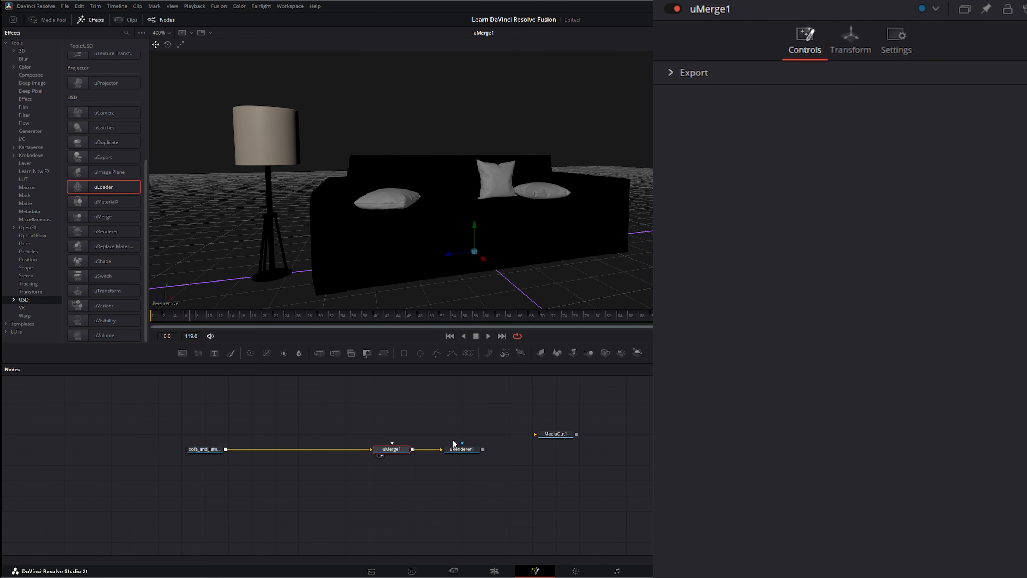
{"action": "left_click_drag", "start_coordinate": [463, 450], "coordinate": [485, 190]}
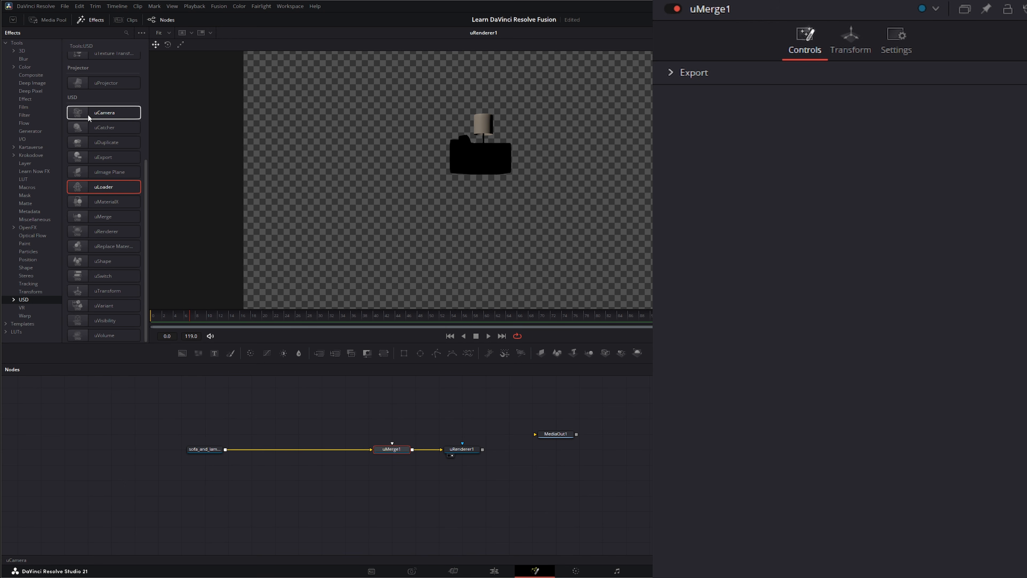
Step: Add uCamera1 into uMerge1 at translation 2.466, 0.618, 3.58 with Y rotation 36.4
{"action": "left_click_drag", "start_coordinate": [90, 115], "coordinate": [392, 447]}
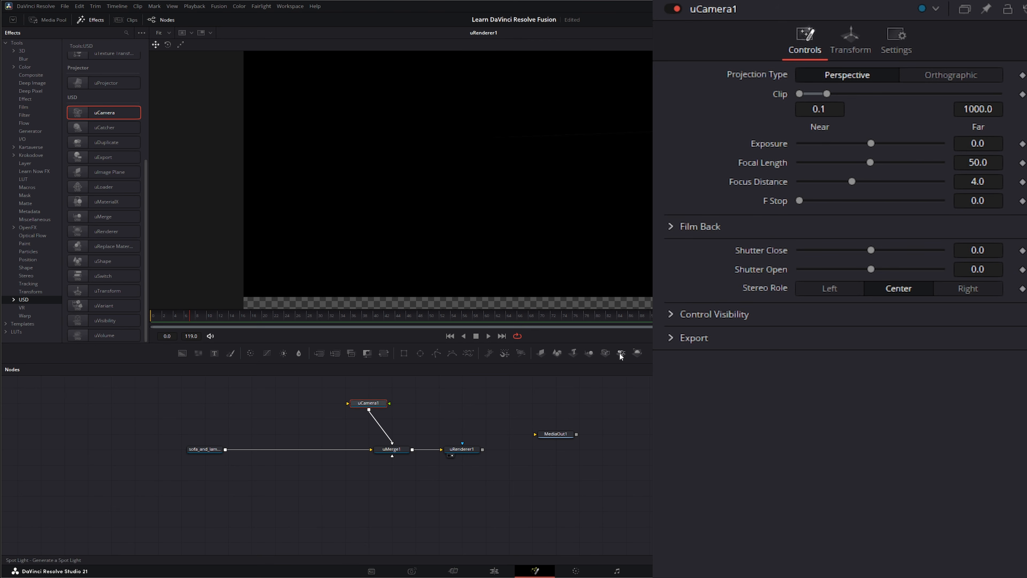
{"action": "left_click", "coordinate": [850, 41]}
{"action": "mouse_move", "coordinate": [870, 130]}
{"action": "left_mouse_down"}
{"action": "mouse_move", "coordinate": [845, 130]}
{"action": "mouse_move", "coordinate": [856, 130]}
{"action": "left_mouse_up"}
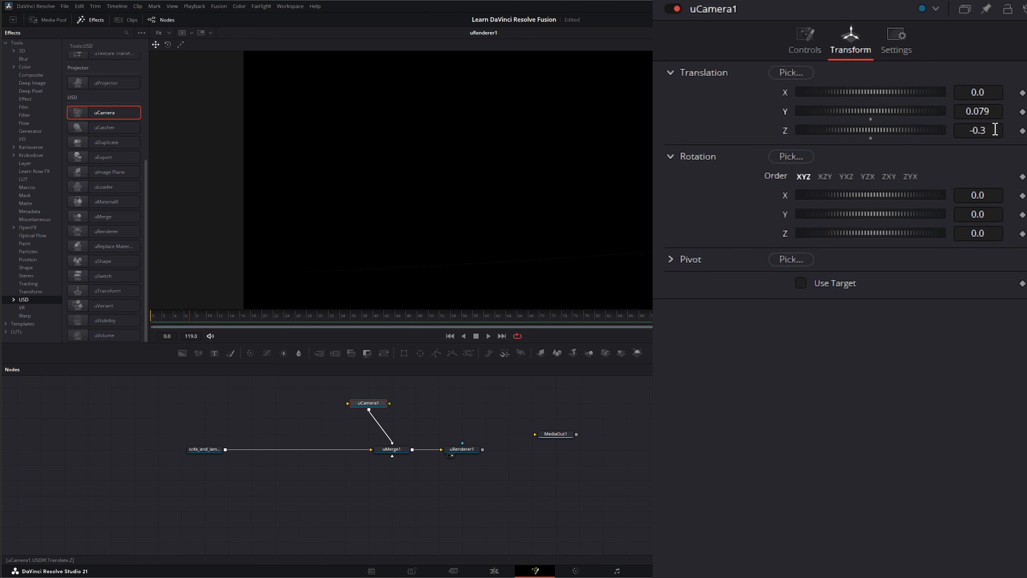
{"action": "left_click_drag", "start_coordinate": [995, 130], "coordinate": [943, 129]}
{"action": "left_click_drag", "start_coordinate": [871, 130], "coordinate": [931, 130]}
{"action": "left_click_drag", "start_coordinate": [993, 111], "coordinate": [995, 111]}
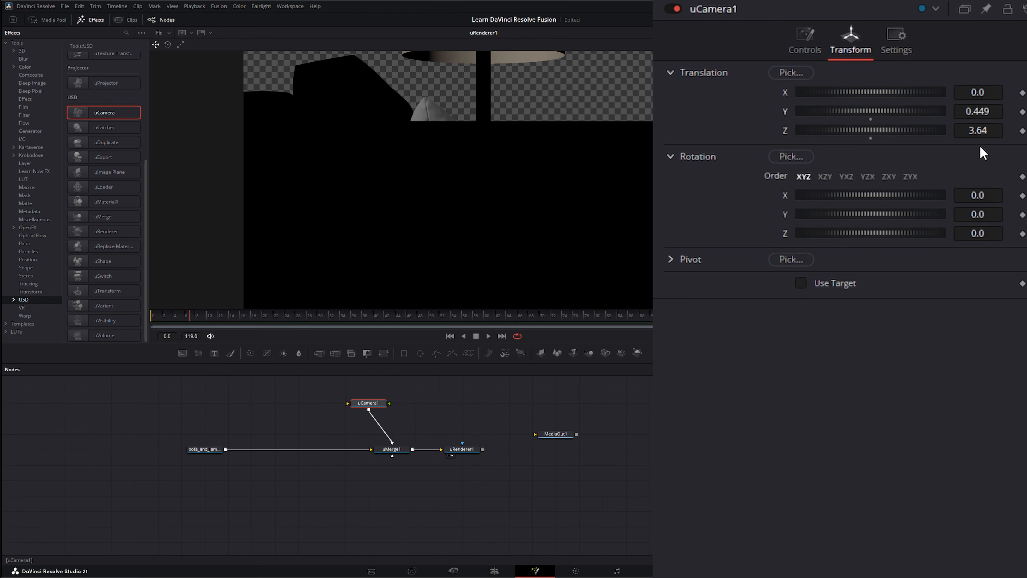
{"action": "mouse_move", "coordinate": [987, 212]}
{"action": "left_mouse_down"}
{"action": "mouse_move", "coordinate": [971, 214]}
{"action": "mouse_move", "coordinate": [992, 214]}
{"action": "left_mouse_up"}
{"action": "left_click_drag", "start_coordinate": [979, 93], "coordinate": [986, 130]}
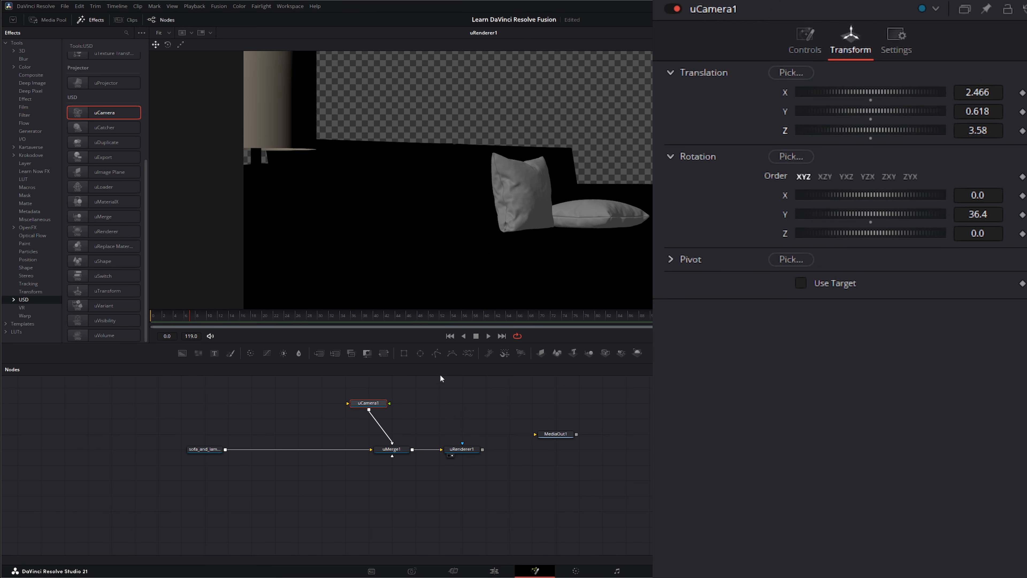
{"action": "left_click", "coordinate": [149, 416]}
{"action": "left_click_drag", "start_coordinate": [148, 415], "coordinate": [289, 488]}
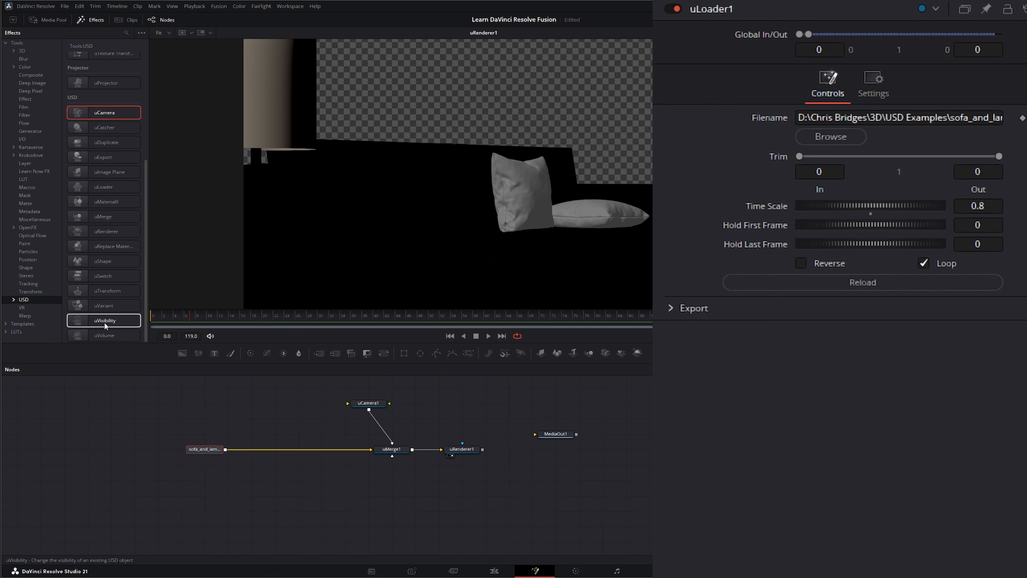
Step: Insert uVisibility1 between the sofa loader and uMerge1 and bring up its Pick... prim list
{"action": "left_click_drag", "start_coordinate": [105, 322], "coordinate": [282, 422]}
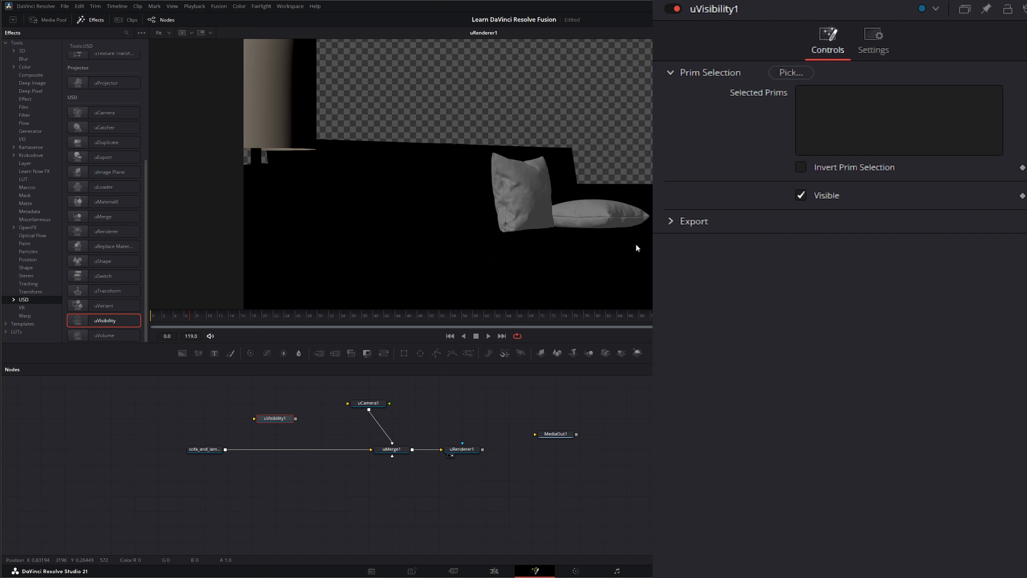
{"action": "left_click_drag", "start_coordinate": [276, 422], "coordinate": [278, 448]}
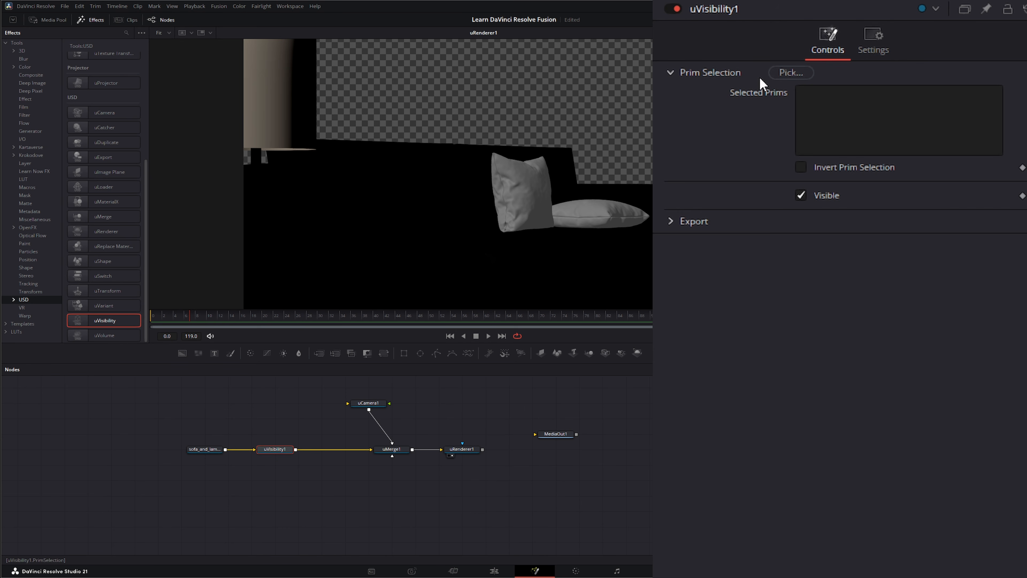
{"action": "left_click", "coordinate": [790, 73]}
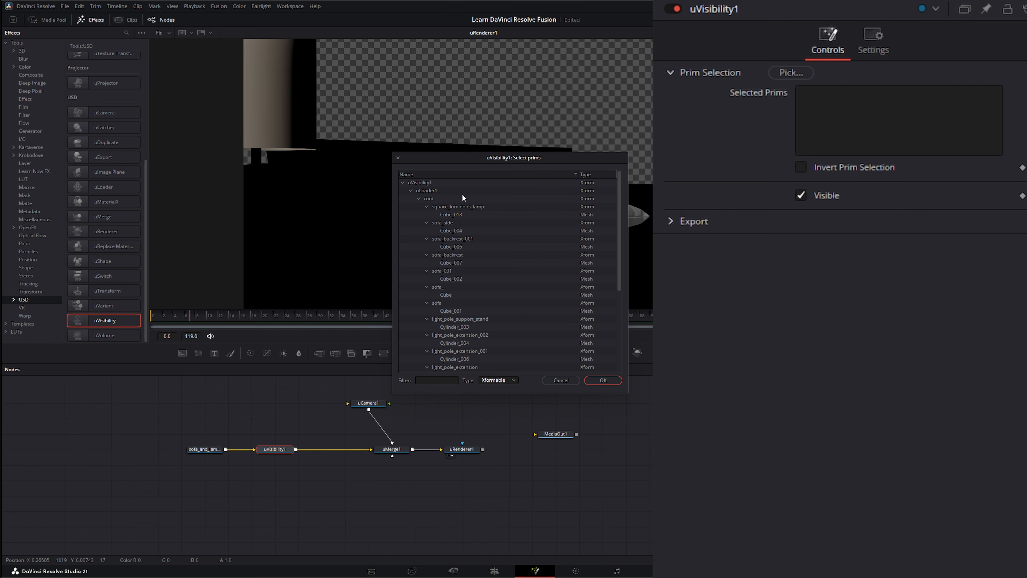
Step: Try filtering the prim list to Imageable, then close and reopen the prim picker
{"action": "scroll", "coordinate": [461, 219], "scroll_direction": "down", "scroll_amount": 4}
{"action": "scroll", "coordinate": [459, 286], "scroll_direction": "up", "scroll_amount": 4}
{"action": "left_click", "coordinate": [497, 380]}
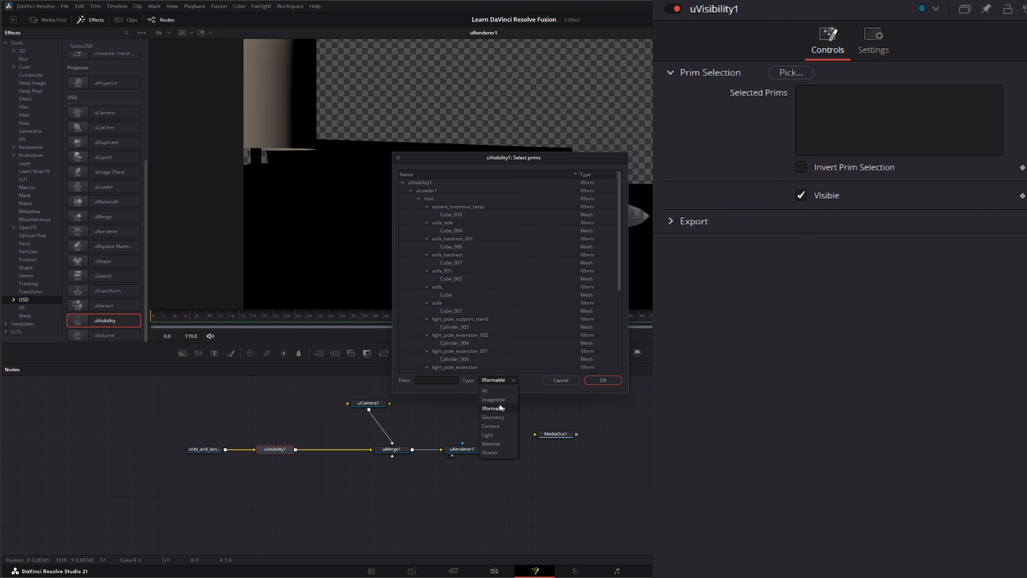
{"action": "left_click", "coordinate": [494, 400]}
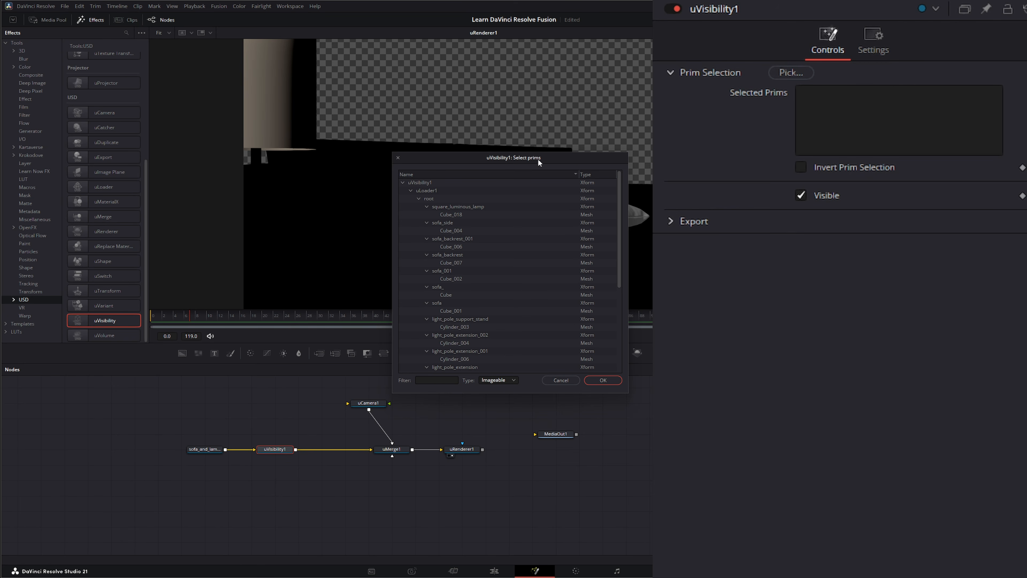
{"action": "left_click", "coordinate": [574, 382]}
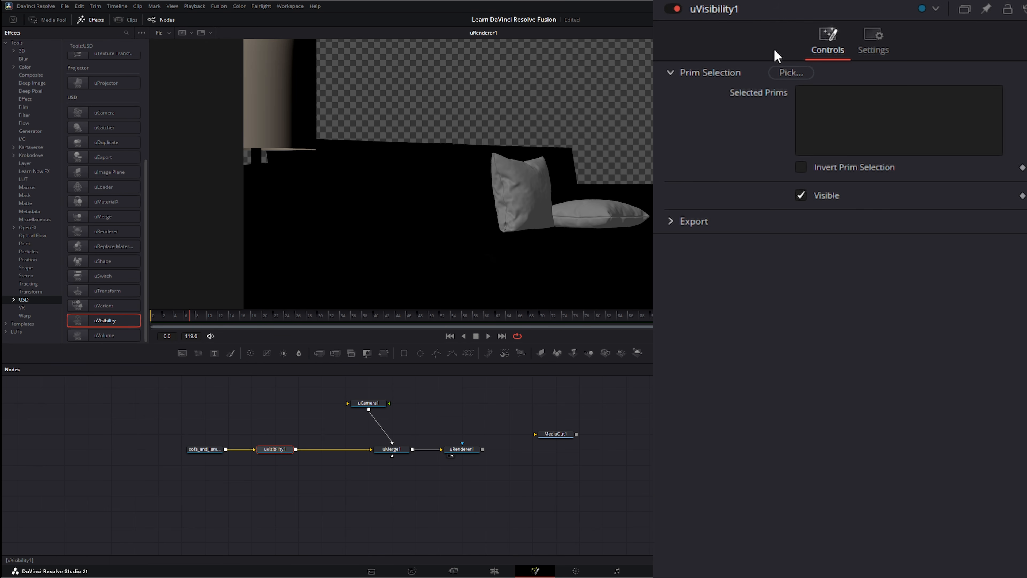
{"action": "left_click", "coordinate": [790, 73]}
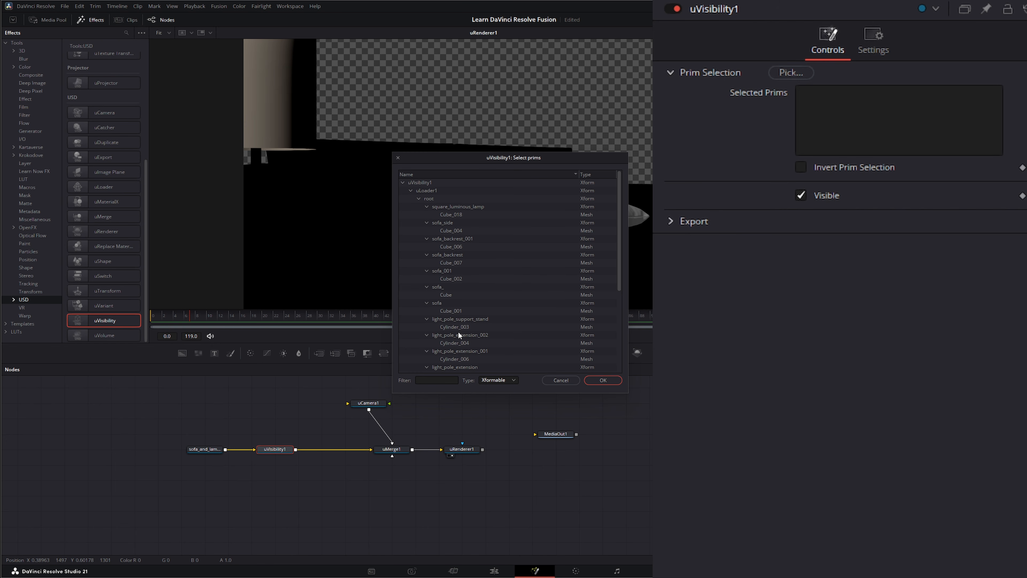
Step: Select Cube_004, Cube_006, Cube_007, Cube_002, Cube, Cube_001 and Cube_005 and confirm
{"action": "left_click", "coordinate": [452, 231]}
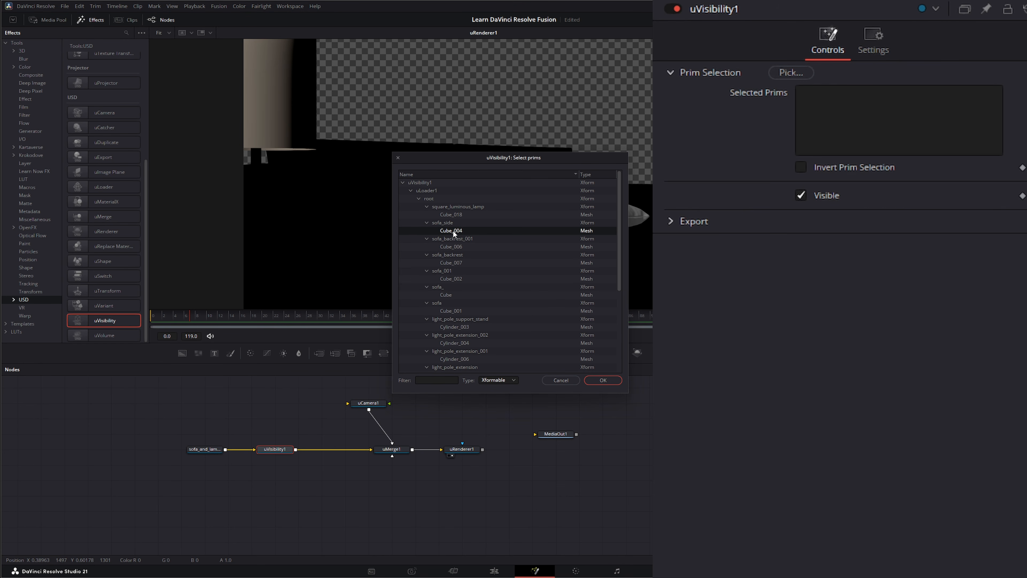
{"action": "left_click", "coordinate": [448, 247], "text": "ctrl"}
{"action": "left_click", "coordinate": [442, 263], "text": "ctrl"}
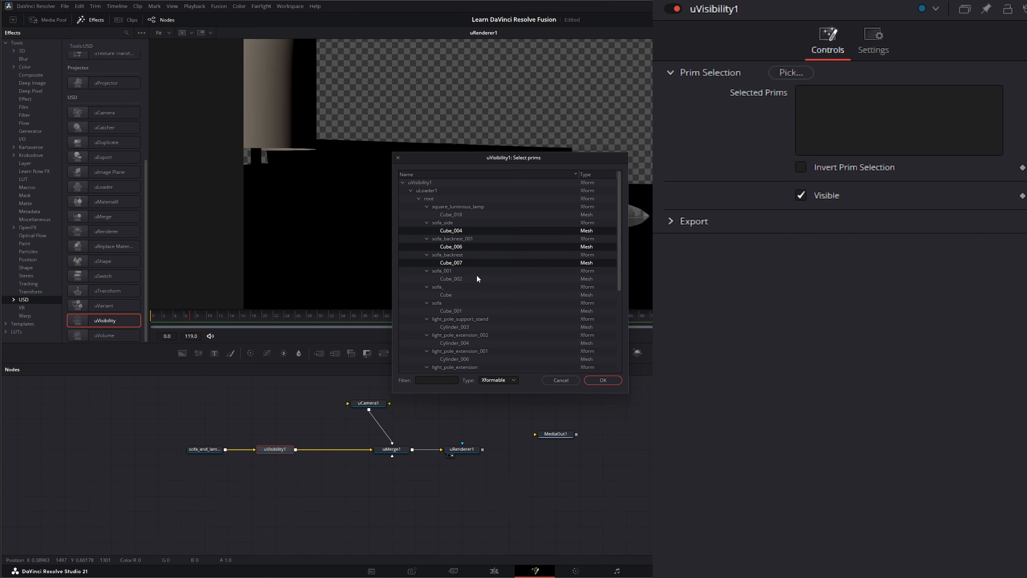
{"action": "left_click", "coordinate": [446, 279], "text": "ctrl"}
{"action": "left_click", "coordinate": [445, 295], "text": "ctrl"}
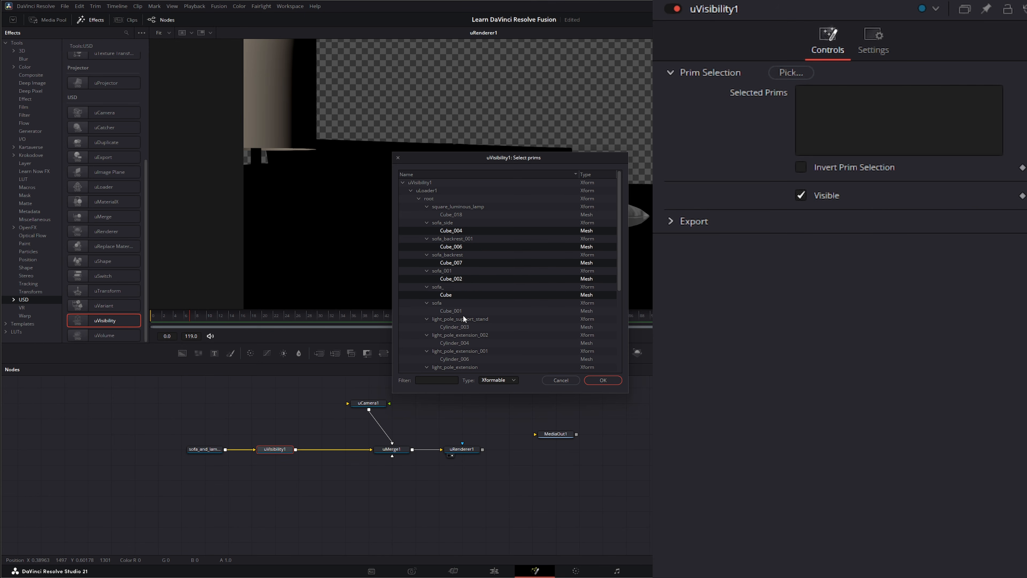
{"action": "left_click", "coordinate": [452, 311], "text": "ctrl"}
{"action": "scroll", "coordinate": [449, 343], "scroll_direction": "down", "scroll_amount": 3}
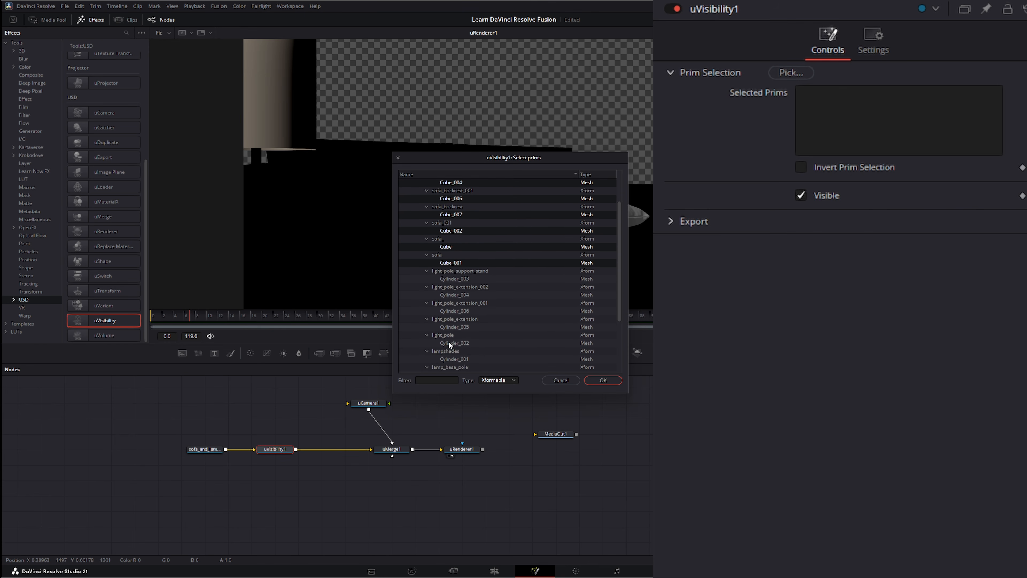
{"action": "scroll", "coordinate": [459, 322], "scroll_direction": "down", "scroll_amount": 3}
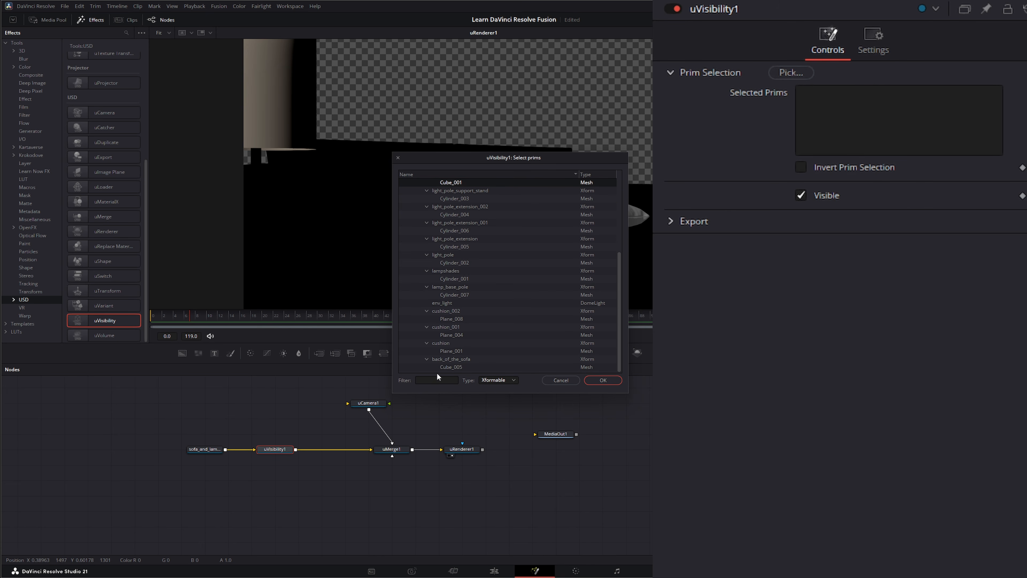
{"action": "left_click", "coordinate": [456, 366], "text": "ctrl"}
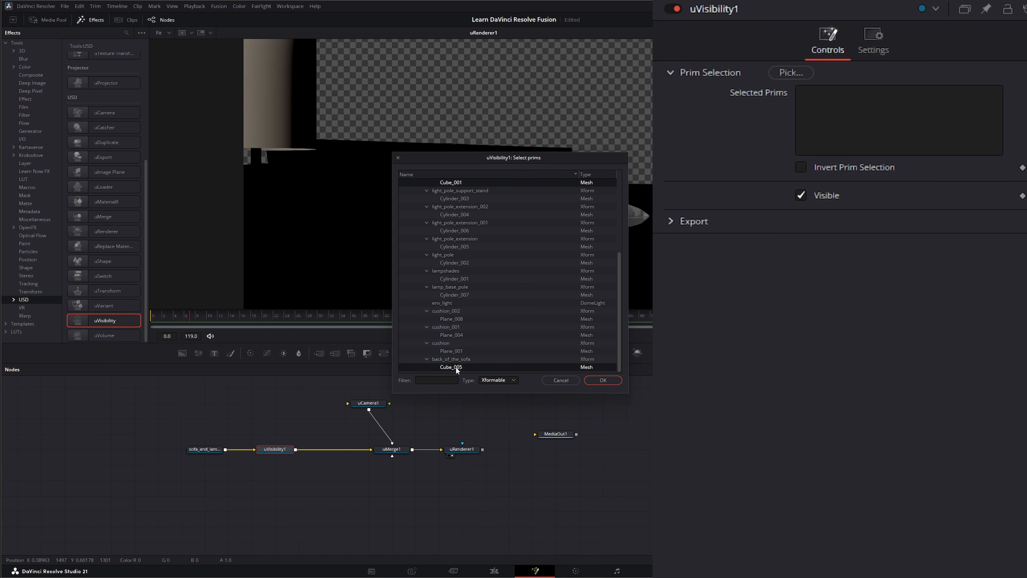
{"action": "left_click", "coordinate": [609, 381]}
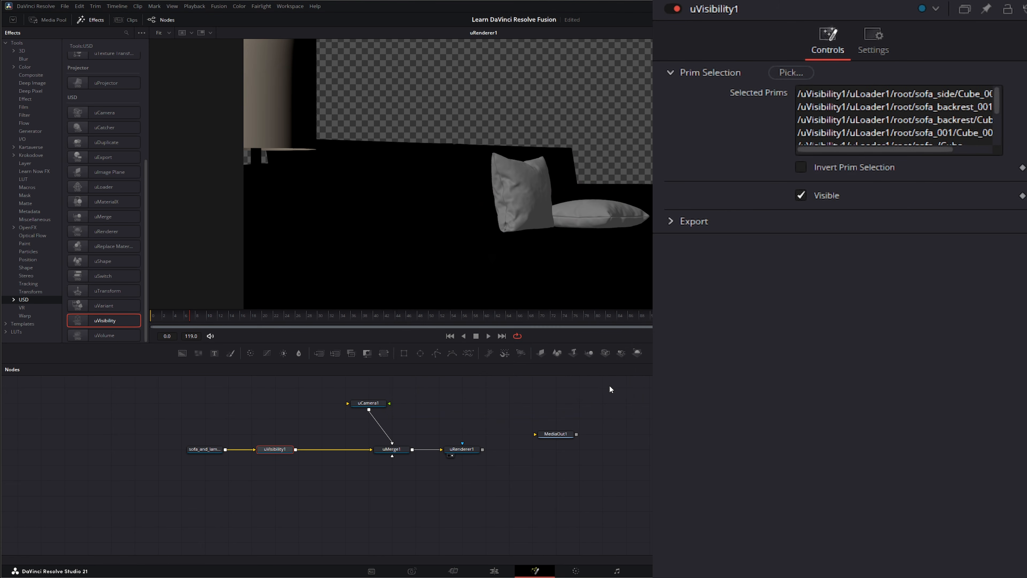
Step: Toggle uVisibility1's Visible checkbox on and off to test hiding the chosen sofa meshes
{"action": "left_click", "coordinate": [801, 194]}
{"action": "left_click", "coordinate": [800, 193]}
{"action": "left_click", "coordinate": [801, 195]}
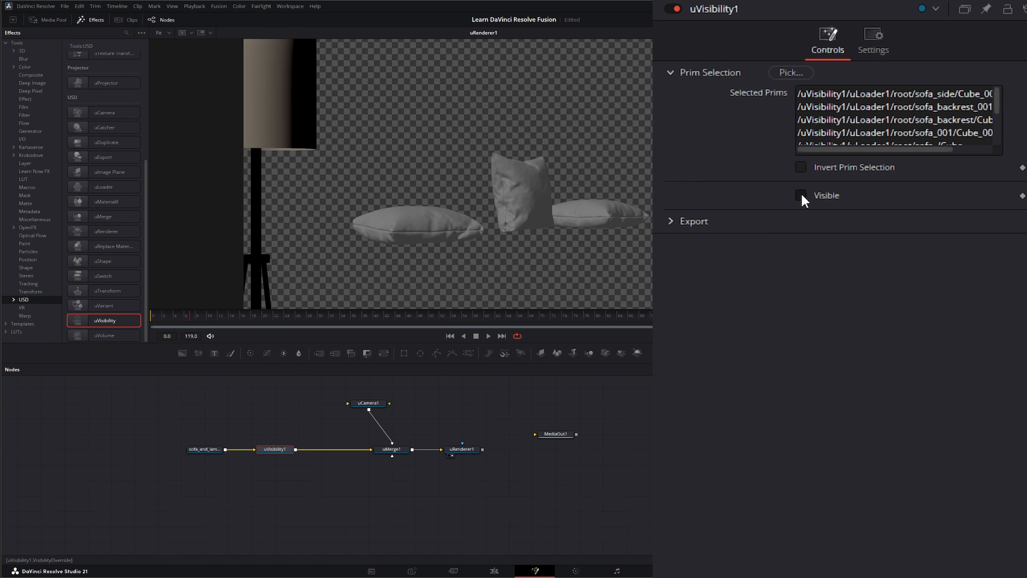
{"action": "left_click", "coordinate": [800, 193]}
{"action": "left_click", "coordinate": [802, 194]}
{"action": "left_click", "coordinate": [801, 193]}
{"action": "left_click", "coordinate": [801, 194]}
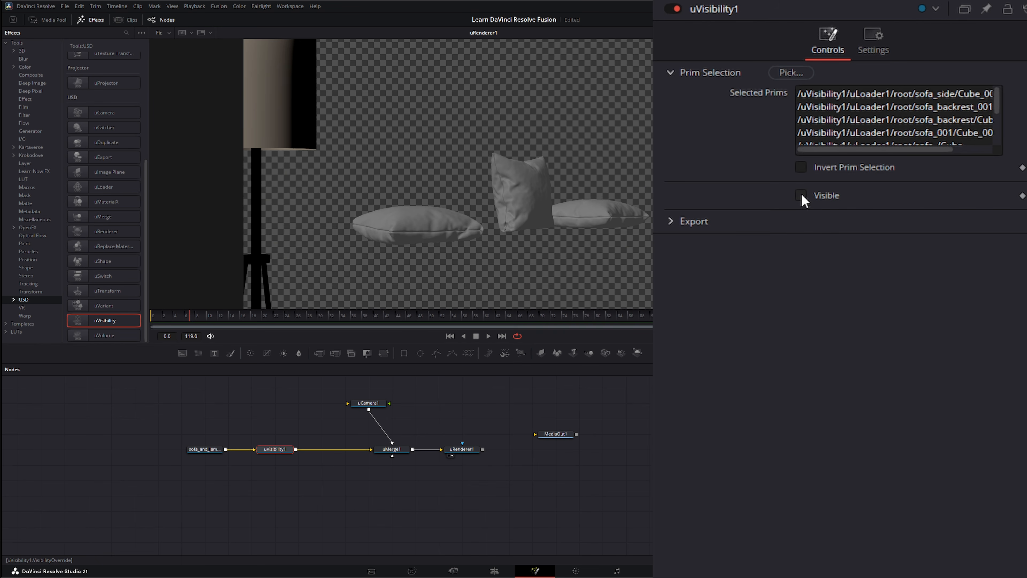
{"action": "left_click", "coordinate": [801, 194]}
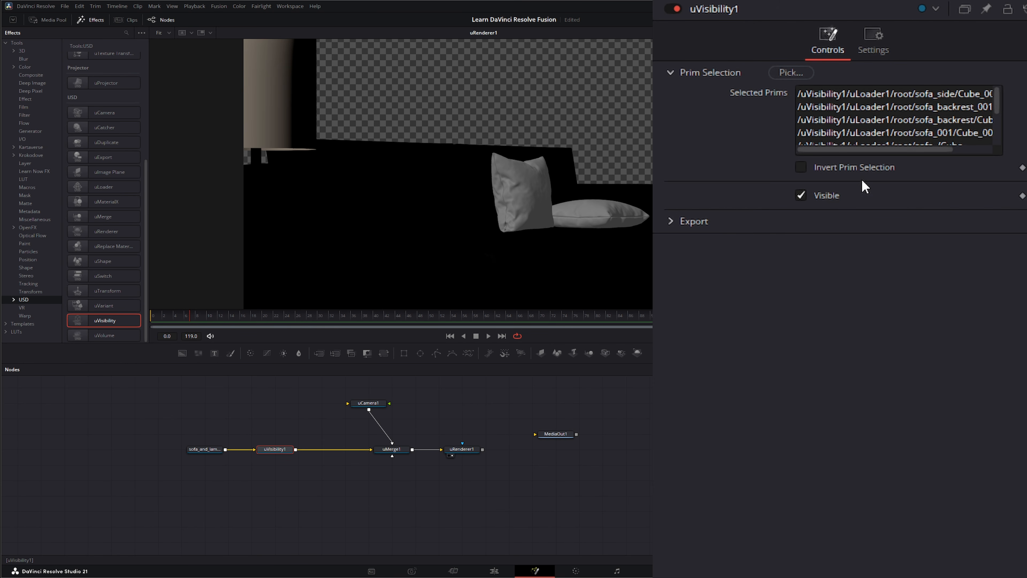
Step: Enable Invert Prim Selection, turn Visible off, and view uMerge1's 3D scene
{"action": "left_click", "coordinate": [798, 167]}
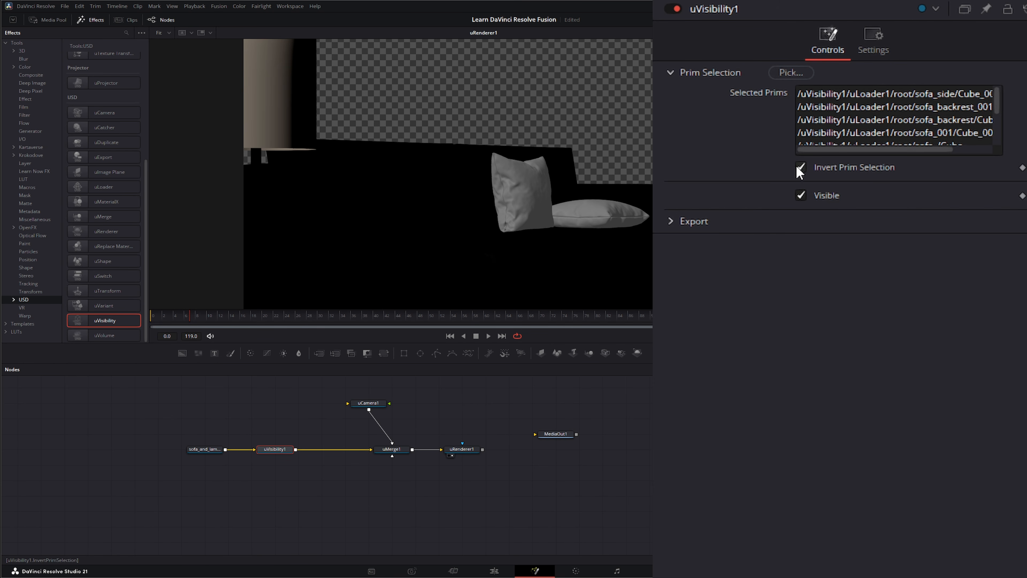
{"action": "left_click", "coordinate": [802, 196]}
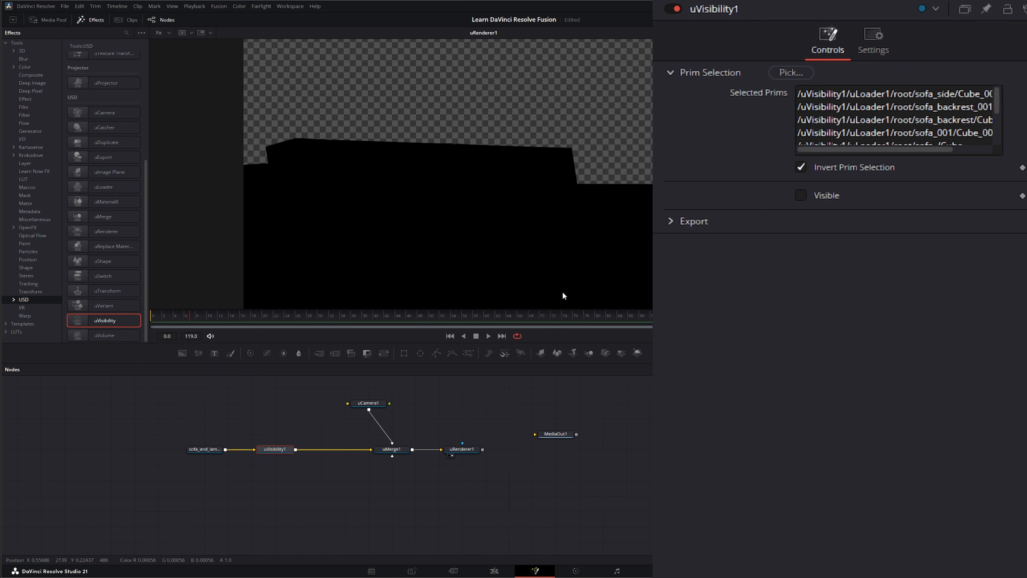
{"action": "left_click_drag", "start_coordinate": [399, 451], "coordinate": [511, 130]}
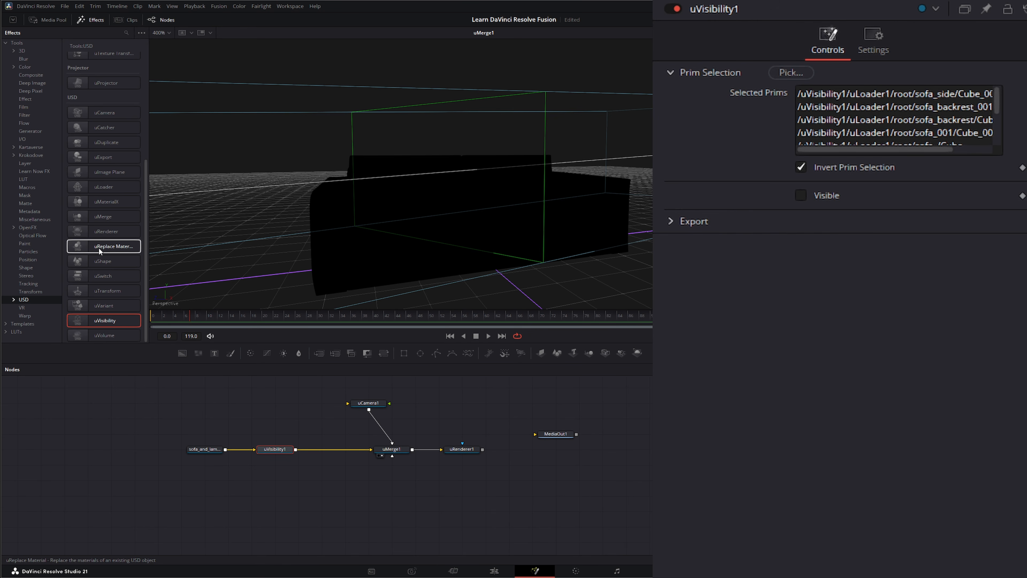
Step: Insert uReplaceMaterial1 after uVisibility1 with a light green diffuse colour (0.698, 1.0, 0.416)
{"action": "left_click_drag", "start_coordinate": [86, 246], "coordinate": [331, 448]}
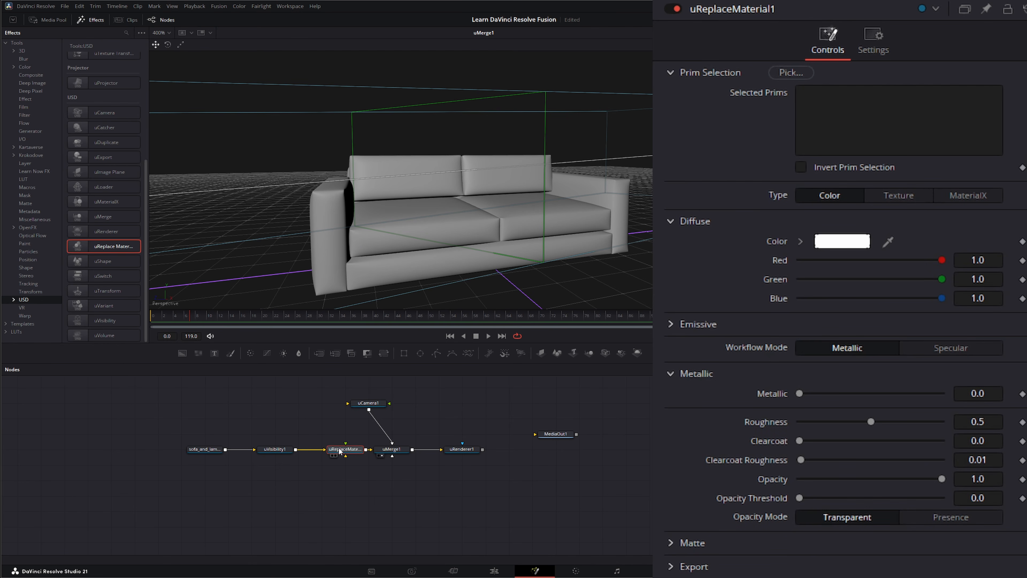
{"action": "left_click", "coordinate": [846, 247]}
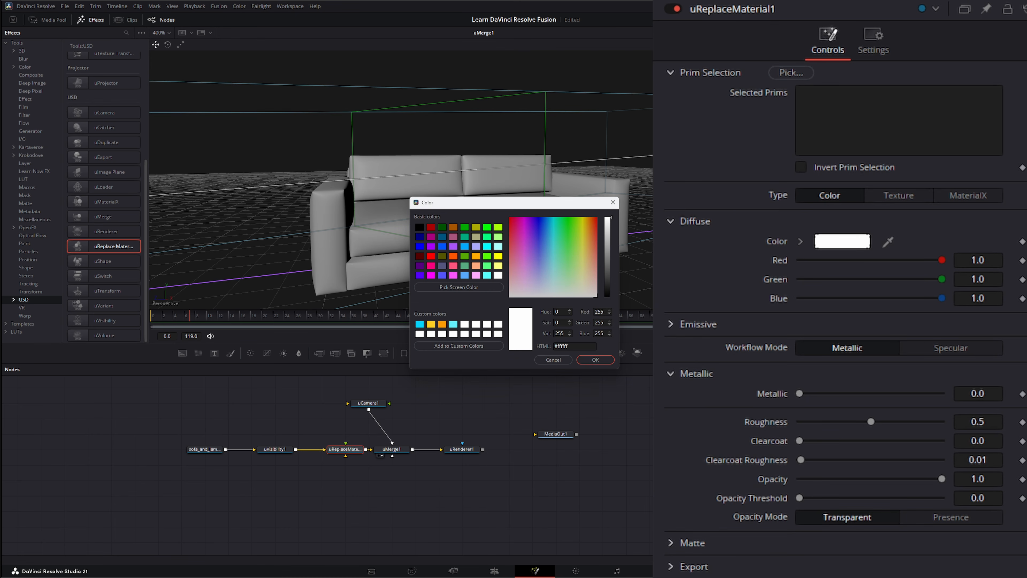
{"action": "mouse_move", "coordinate": [580, 259]}
{"action": "left_mouse_down"}
{"action": "mouse_move", "coordinate": [575, 268]}
{"action": "mouse_move", "coordinate": [574, 251]}
{"action": "left_mouse_up"}
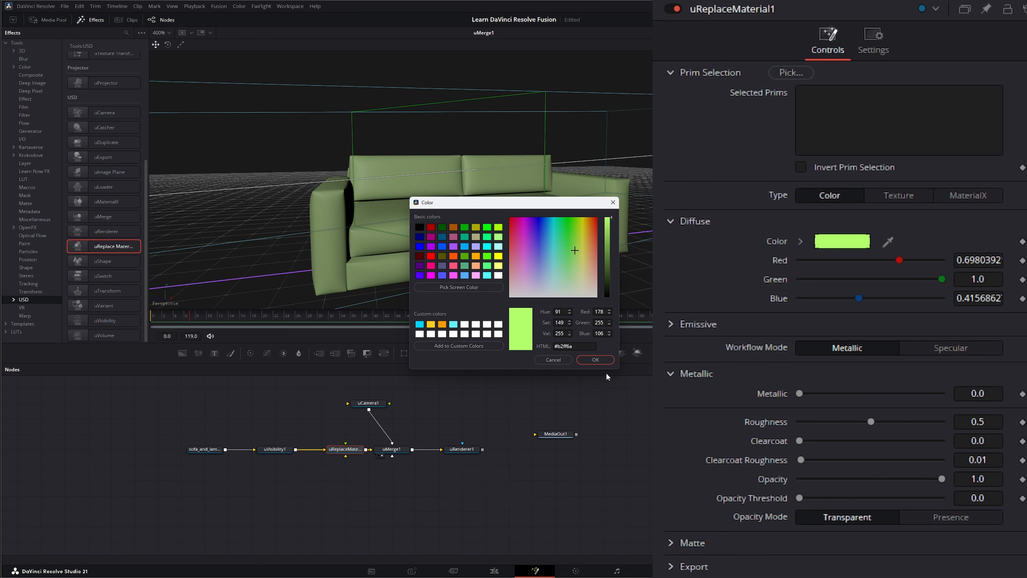
{"action": "left_click", "coordinate": [596, 359]}
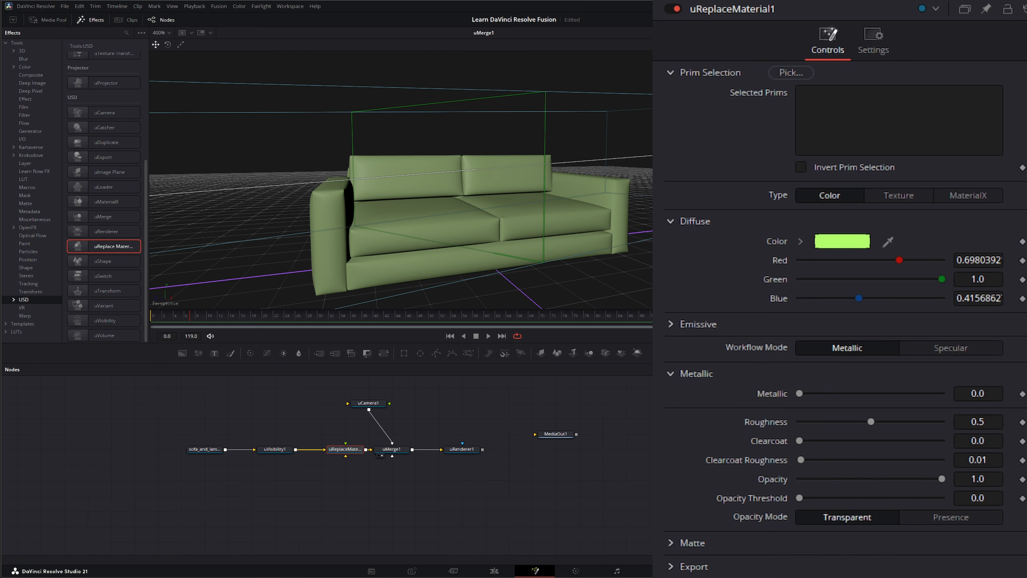
Step: Switch the diffuse Type to Texture, load a fabric image, and view uRenderer1's render
{"action": "left_click", "coordinate": [911, 195]}
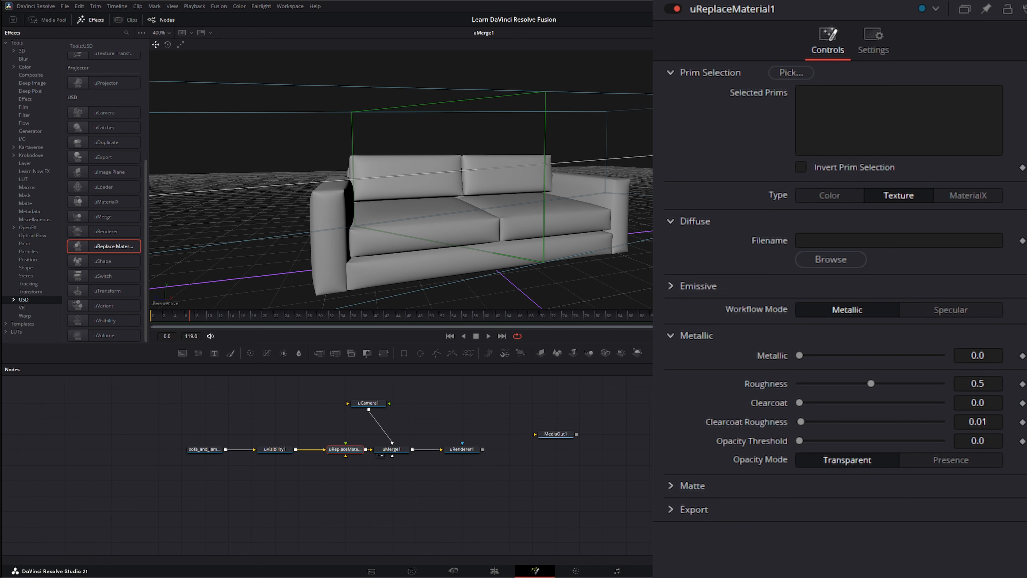
{"action": "left_click_drag", "start_coordinate": [1025, 377], "coordinate": [893, 243]}
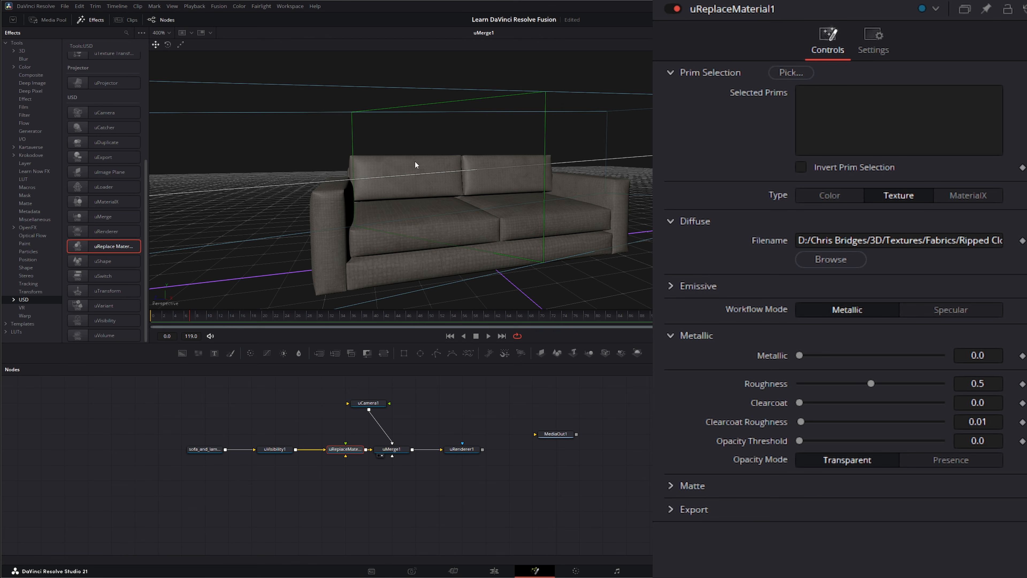
{"action": "left_click", "coordinate": [462, 449]}
{"action": "key", "text": "1"}
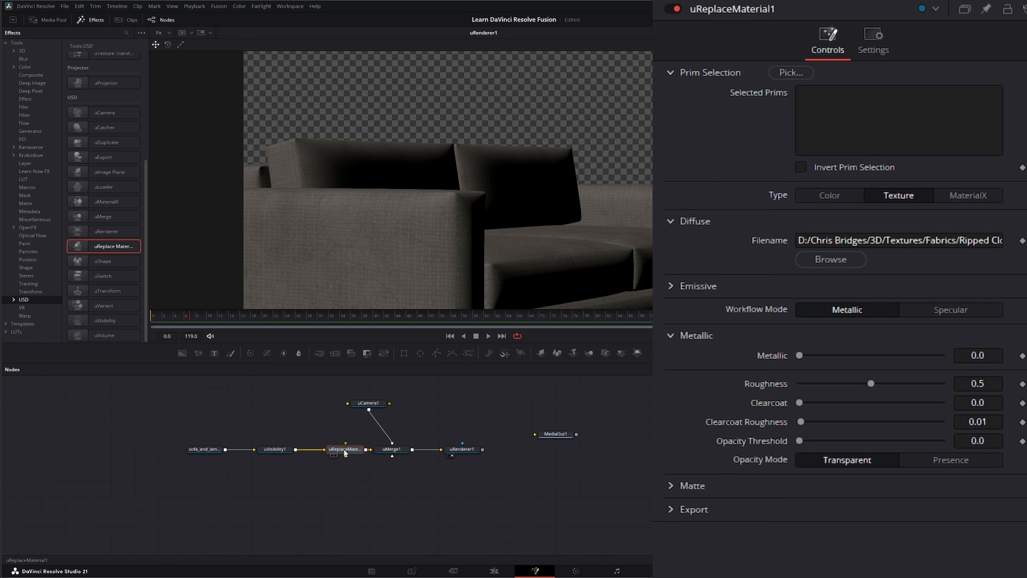
Step: Raise uReplaceMaterial1's Roughness to 0.925 and tidy the node's position in the graph
{"action": "left_click_drag", "start_coordinate": [352, 451], "coordinate": [330, 452]}
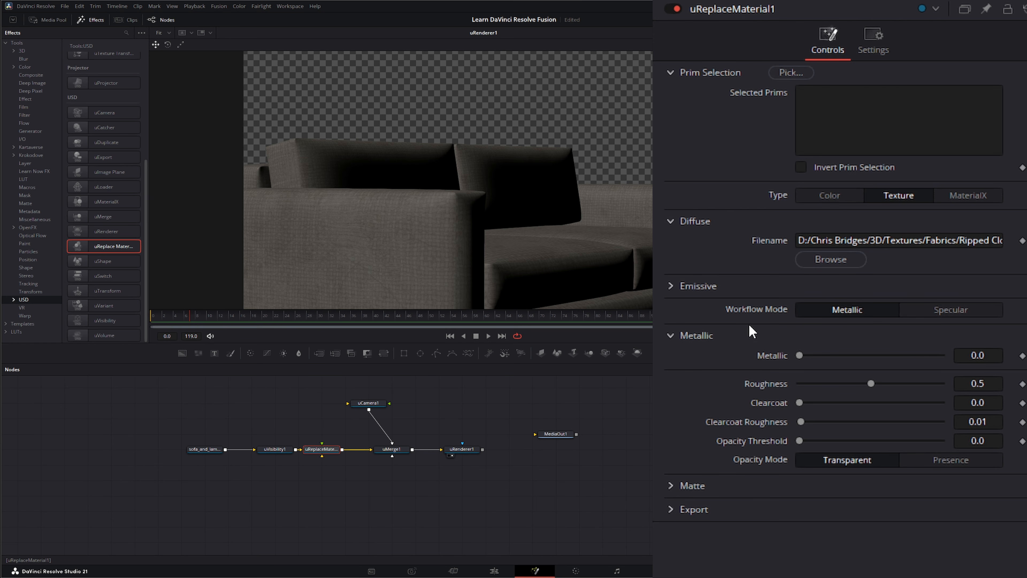
{"action": "left_click_drag", "start_coordinate": [873, 383], "coordinate": [932, 385]}
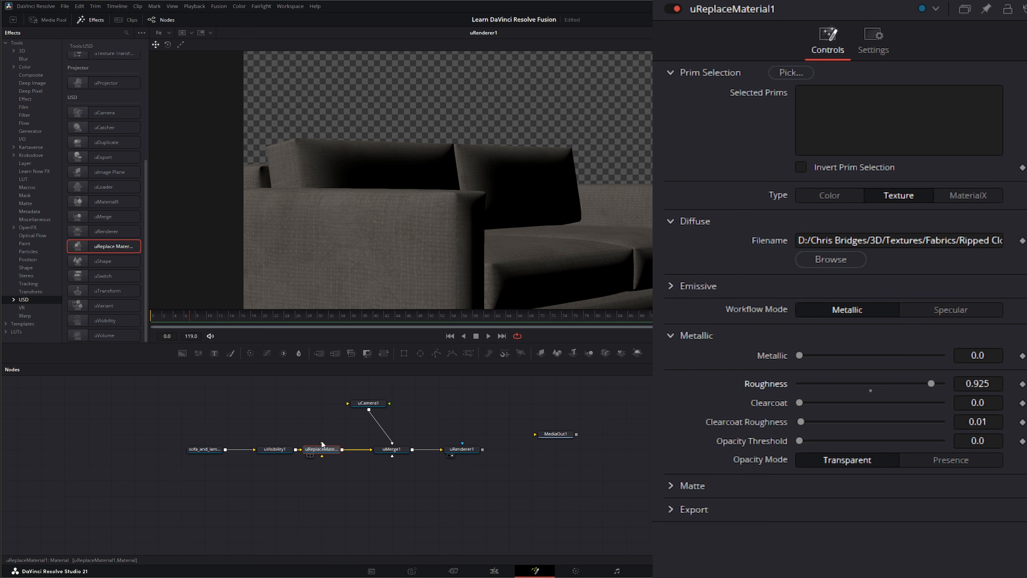
{"action": "left_click_drag", "start_coordinate": [322, 443], "coordinate": [306, 392]}
{"action": "left_click_drag", "start_coordinate": [322, 456], "coordinate": [299, 402]}
{"action": "left_click", "coordinate": [333, 416]}
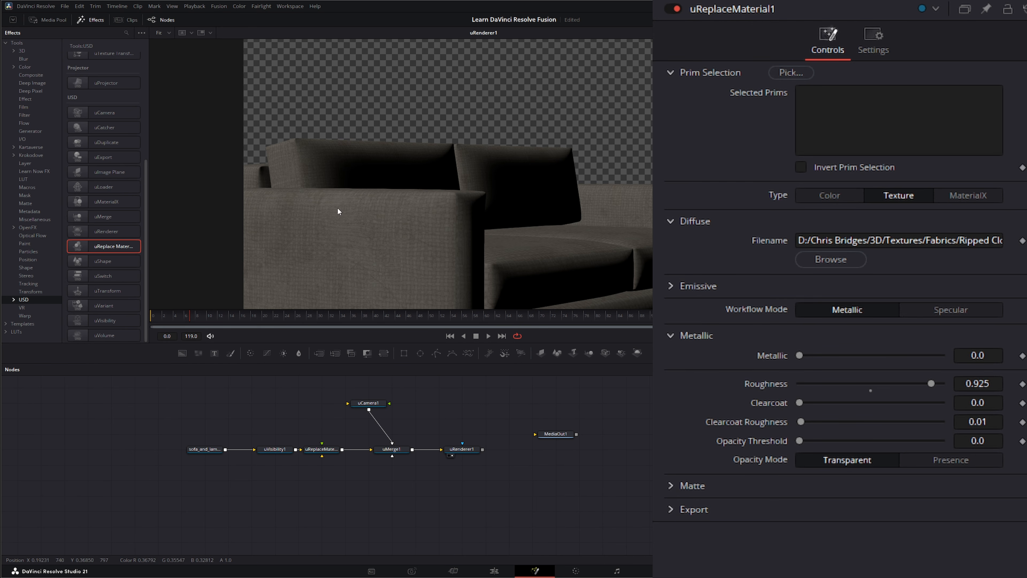
Step: Add a uVisibility2 → uReplaceMaterial2 branch fed by sofa_and_lamp and merged into uMerge1
{"action": "left_click", "coordinate": [186, 448]}
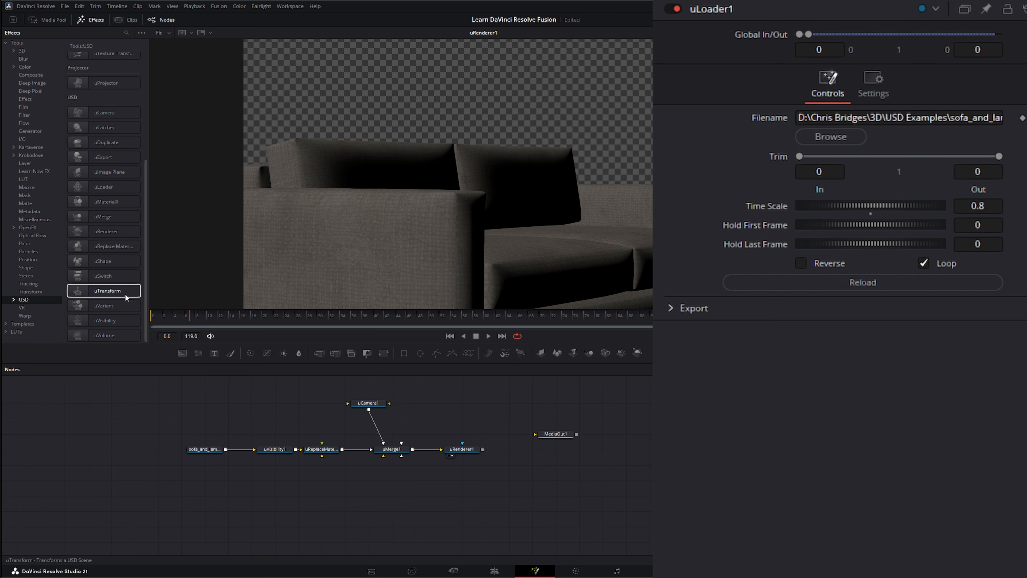
{"action": "left_click_drag", "start_coordinate": [101, 322], "coordinate": [105, 322]}
{"action": "left_click_drag", "start_coordinate": [249, 489], "coordinate": [276, 476]}
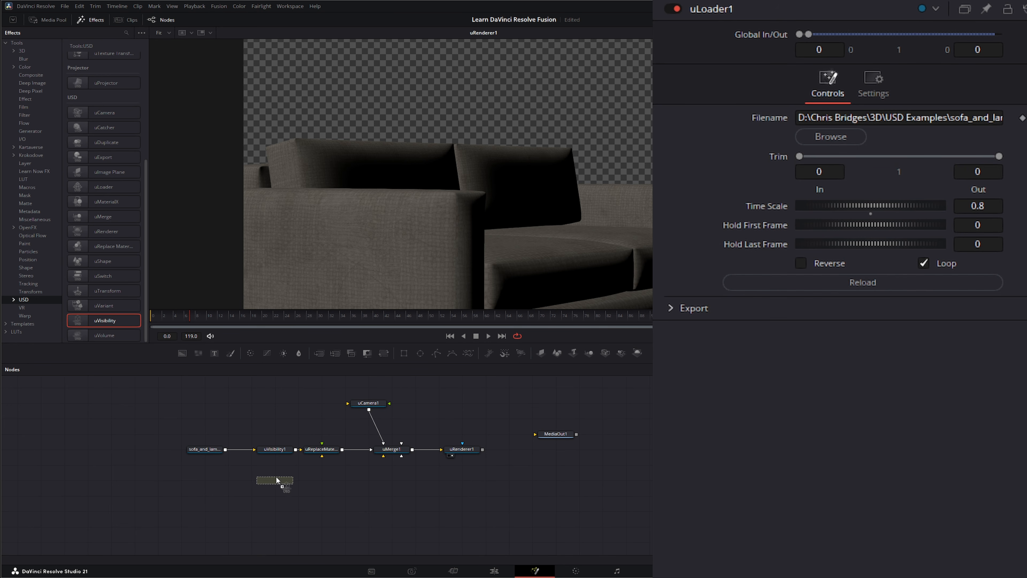
{"action": "left_click_drag", "start_coordinate": [226, 449], "coordinate": [261, 484]}
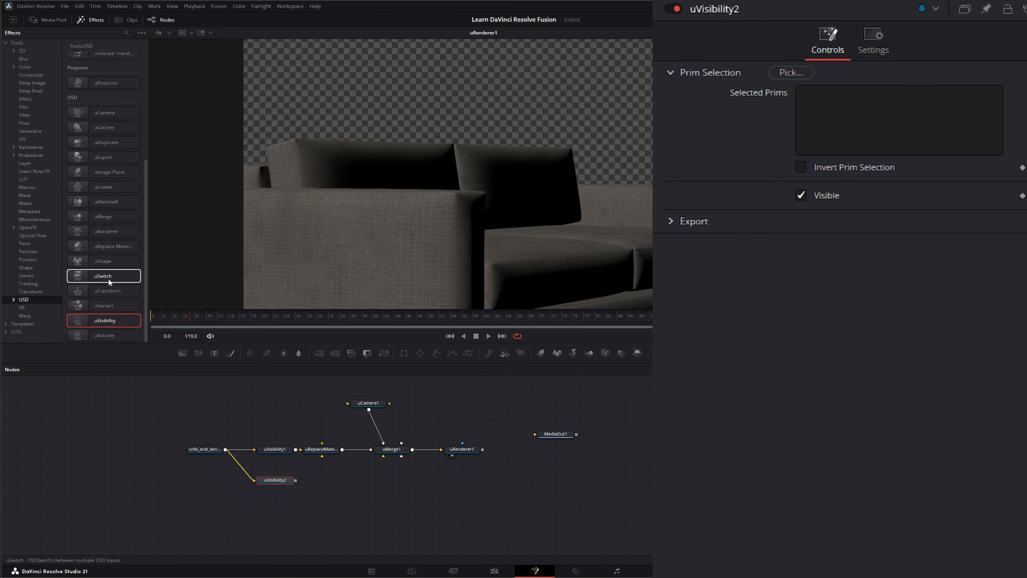
{"action": "left_click", "coordinate": [112, 246]}
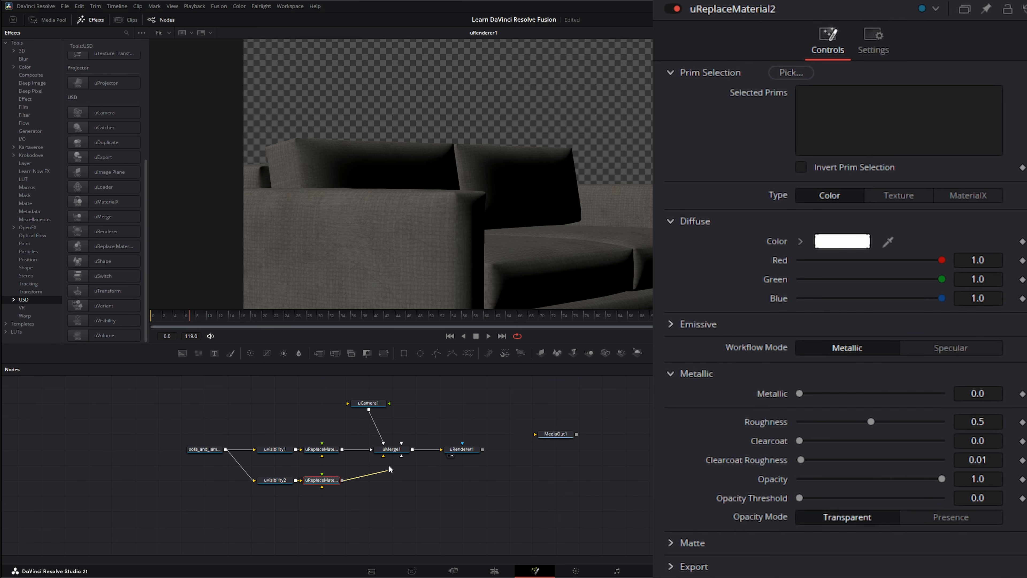
{"action": "mouse_move", "coordinate": [389, 466]}
{"action": "left_mouse_down"}
{"action": "mouse_move", "coordinate": [381, 460]}
{"action": "mouse_move", "coordinate": [392, 451]}
{"action": "left_mouse_up"}
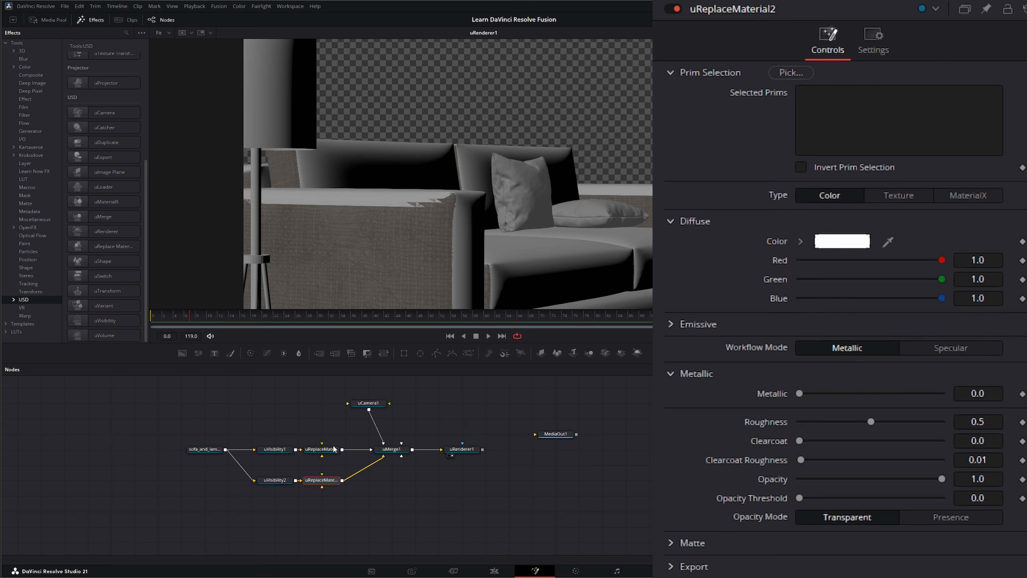
{"action": "left_click", "coordinate": [274, 480]}
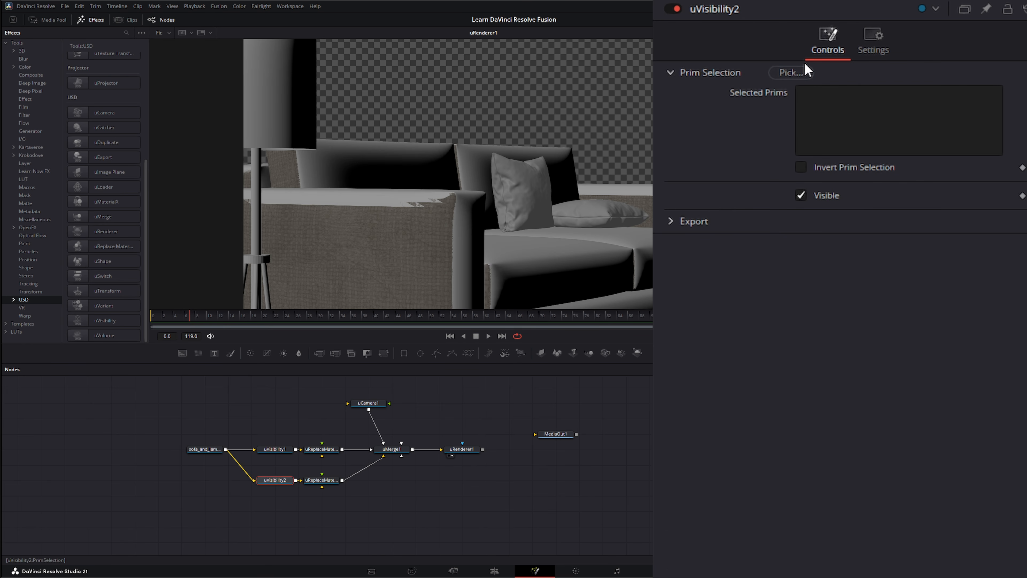
Step: Target uVisibility2 at the cushion's Plane_001 mesh
{"action": "left_click", "coordinate": [788, 72]}
{"action": "scroll", "coordinate": [459, 319], "scroll_direction": "down", "scroll_amount": 5}
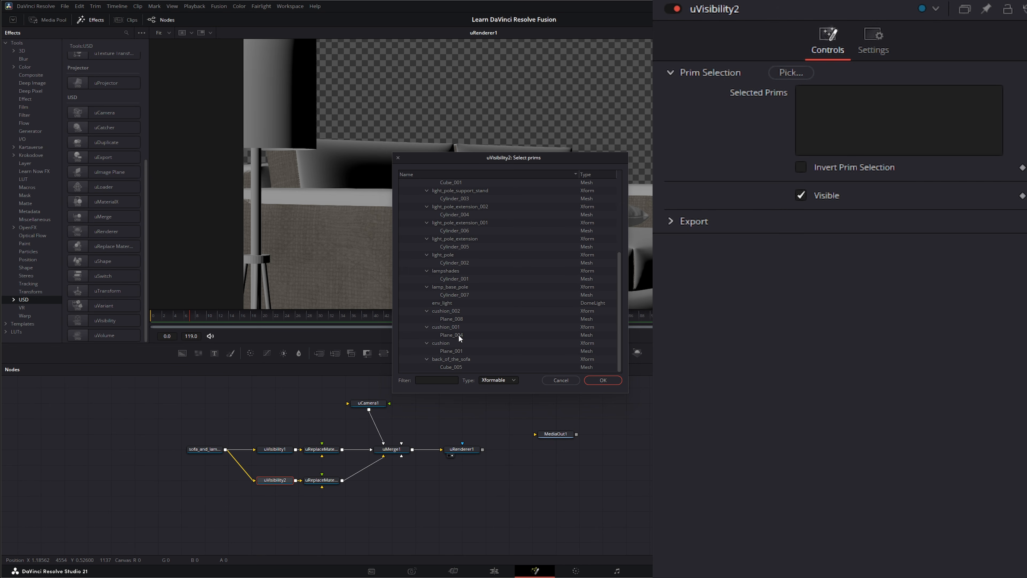
{"action": "left_click", "coordinate": [450, 352]}
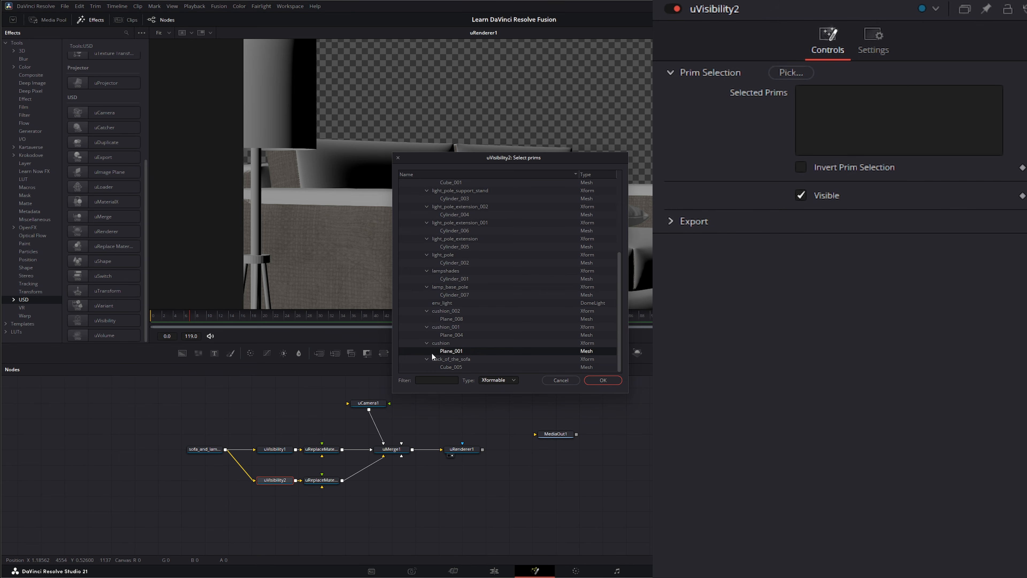
{"action": "left_click", "coordinate": [604, 379]}
Step: Invert uVisibility2's prim selection and untick Visible, checking the result on uMerge1 in the viewer
{"action": "left_click", "coordinate": [801, 195]}
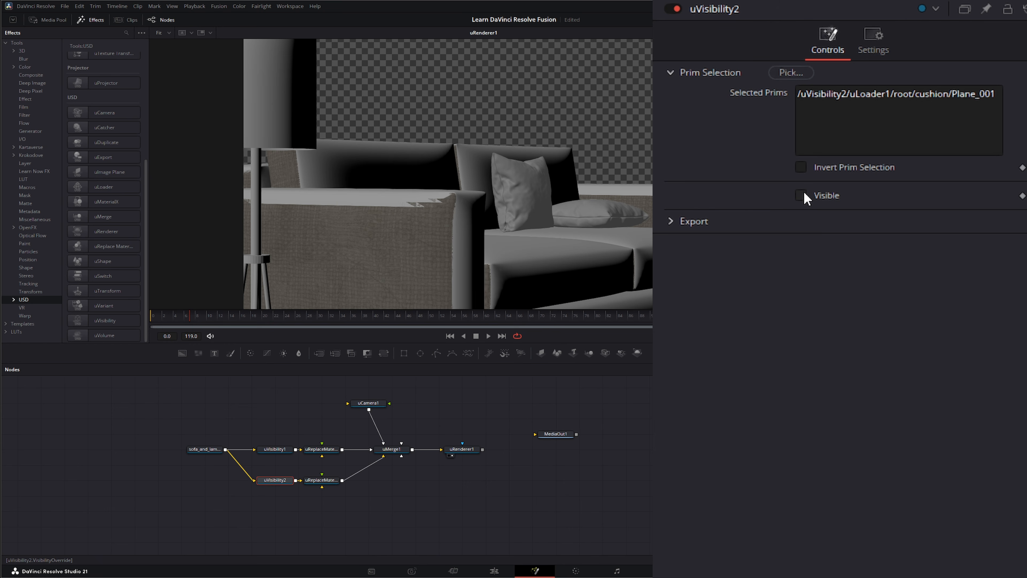
{"action": "left_click", "coordinate": [801, 195]}
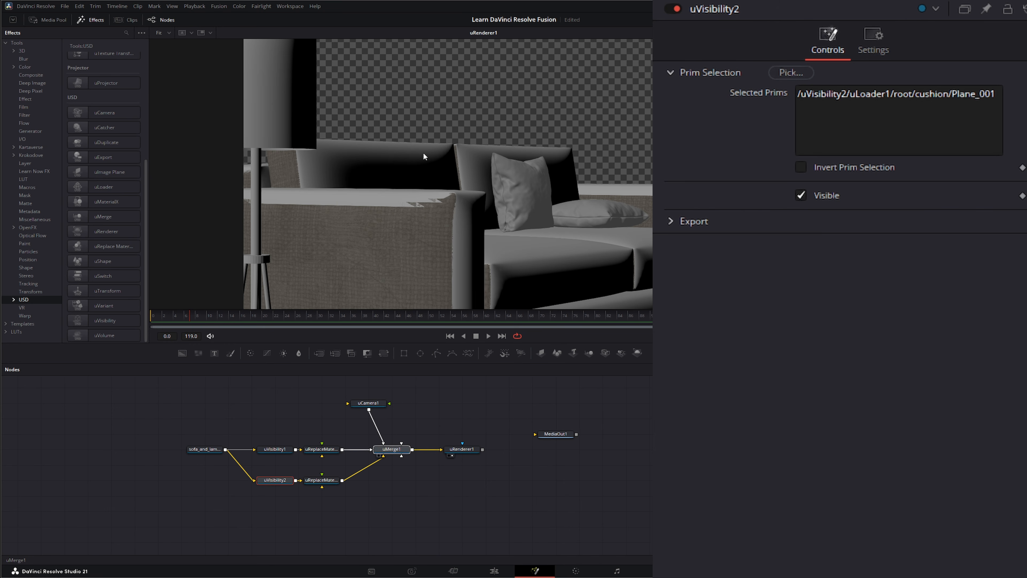
{"action": "left_click_drag", "start_coordinate": [423, 157], "coordinate": [424, 156]}
{"action": "left_click", "coordinate": [802, 195]}
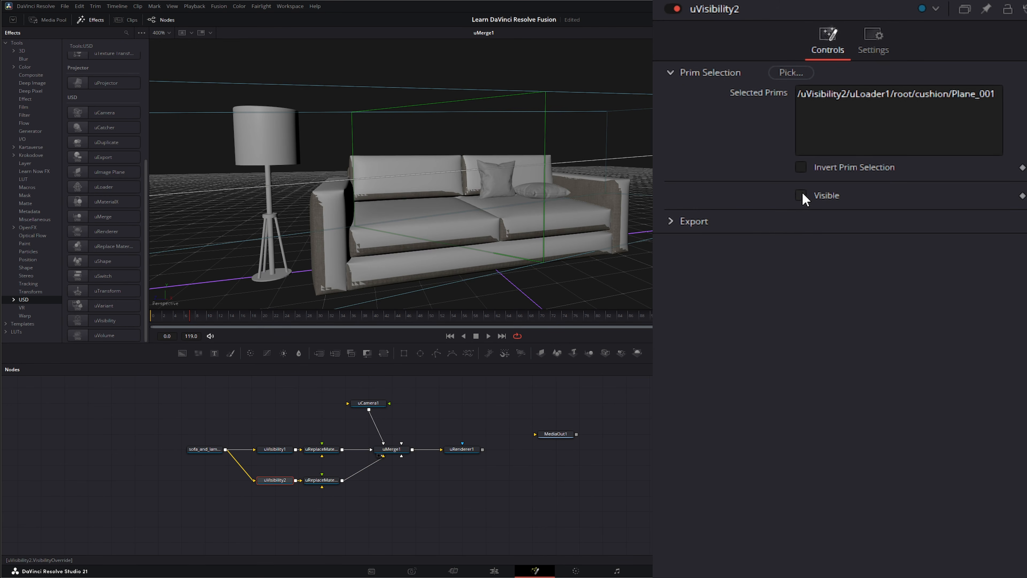
{"action": "left_click", "coordinate": [801, 194]}
{"action": "left_click", "coordinate": [802, 194]}
{"action": "left_click", "coordinate": [801, 194]}
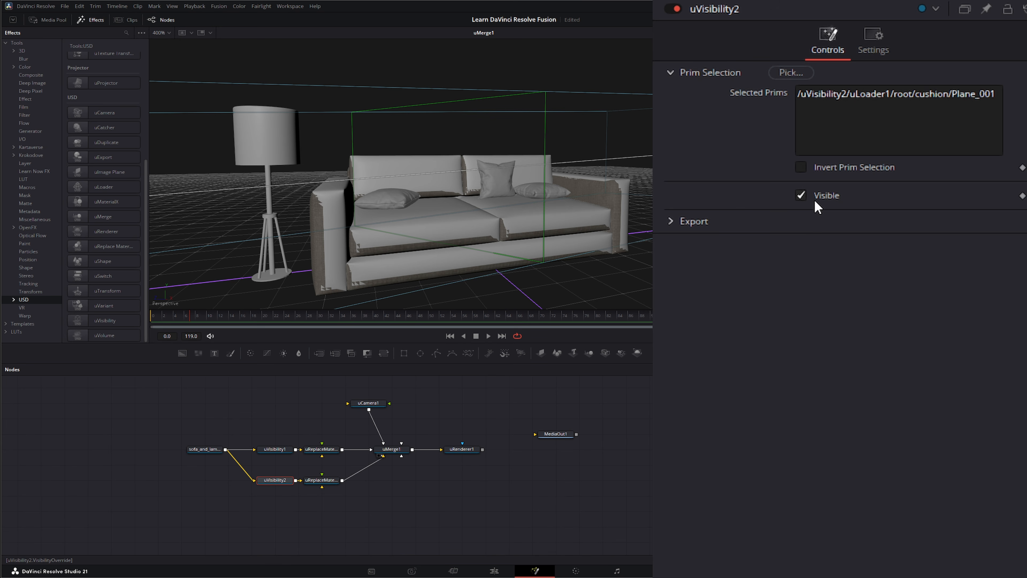
{"action": "left_click", "coordinate": [801, 167]}
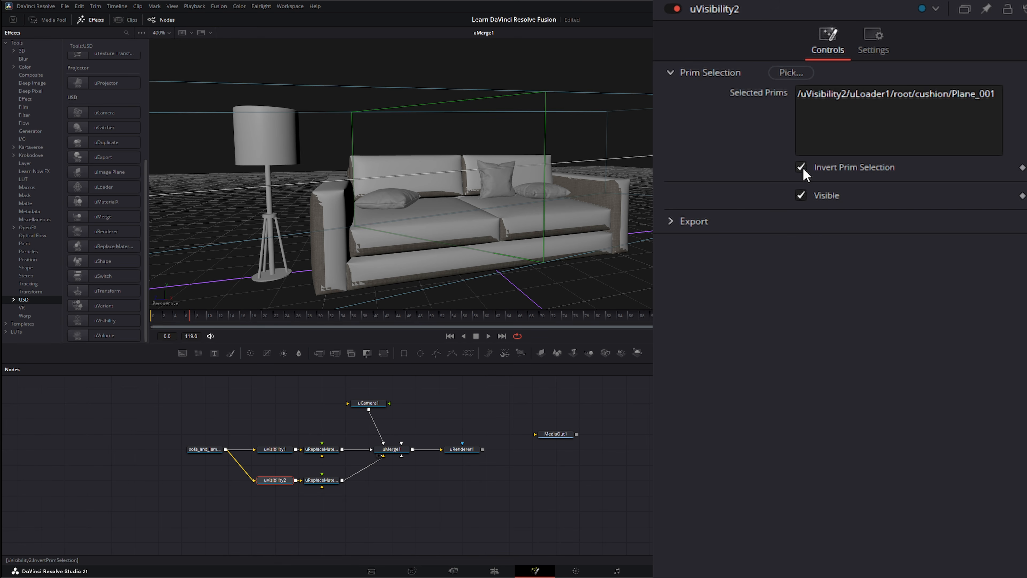
{"action": "left_click", "coordinate": [801, 195]}
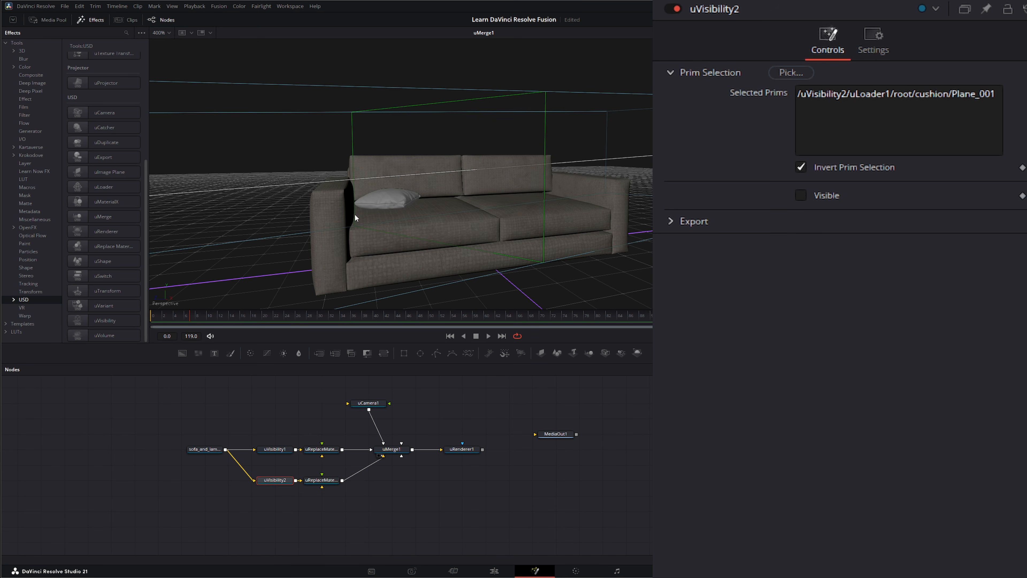
Step: Give uReplaceMaterial2 a cream diffuse colour
{"action": "left_click", "coordinate": [321, 479]}
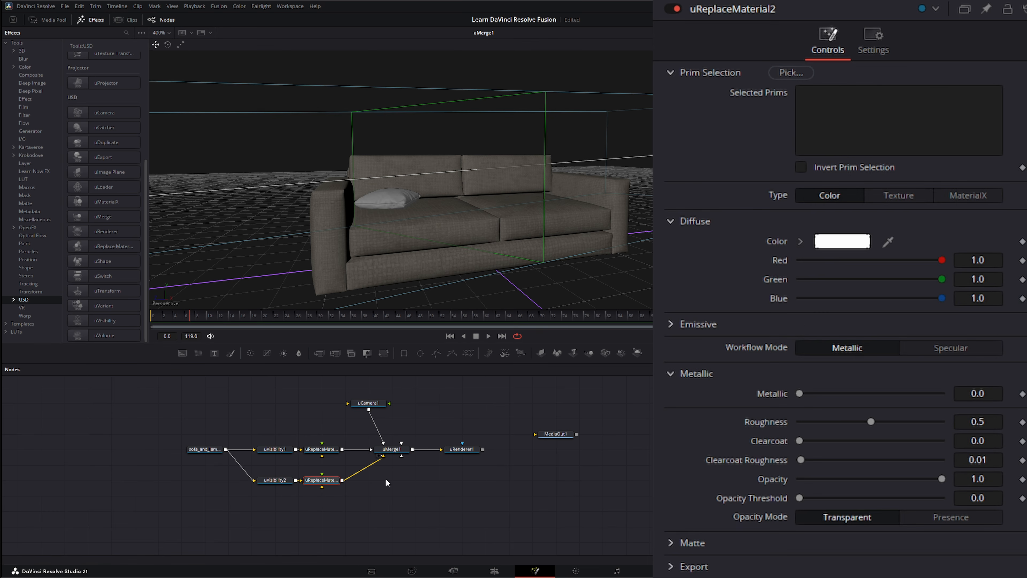
{"action": "left_click", "coordinate": [854, 243]}
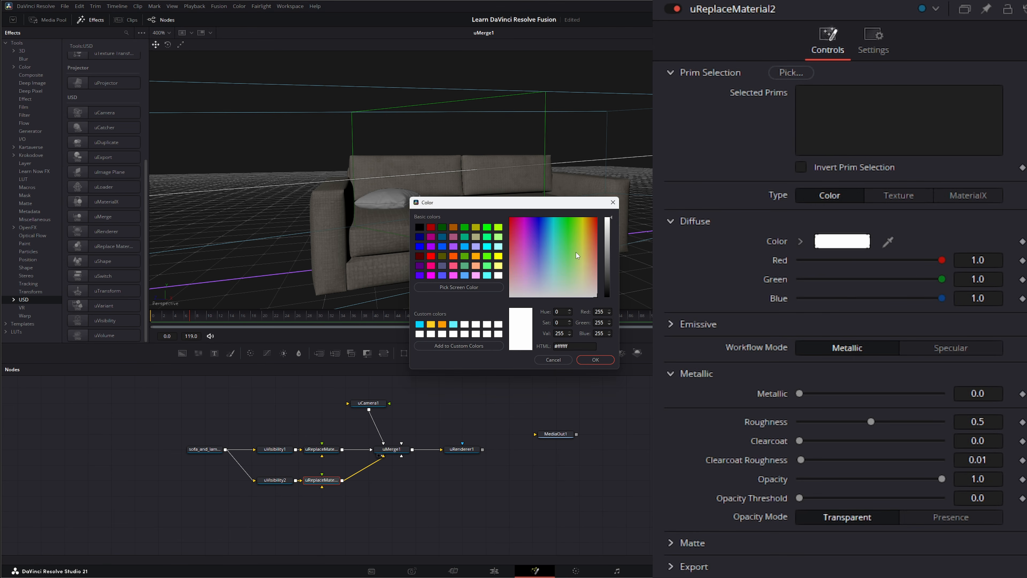
{"action": "left_click_drag", "start_coordinate": [576, 252], "coordinate": [588, 262]}
{"action": "left_click", "coordinate": [596, 359]}
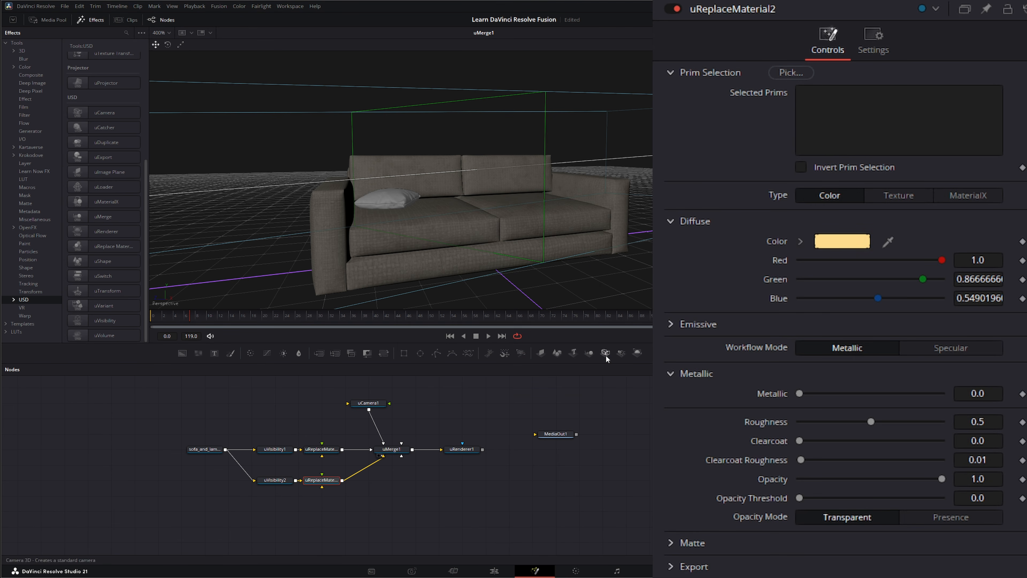
Step: Restrict uReplaceMaterial2 to the cushion's Plane_001 mesh
{"action": "left_click", "coordinate": [791, 73]}
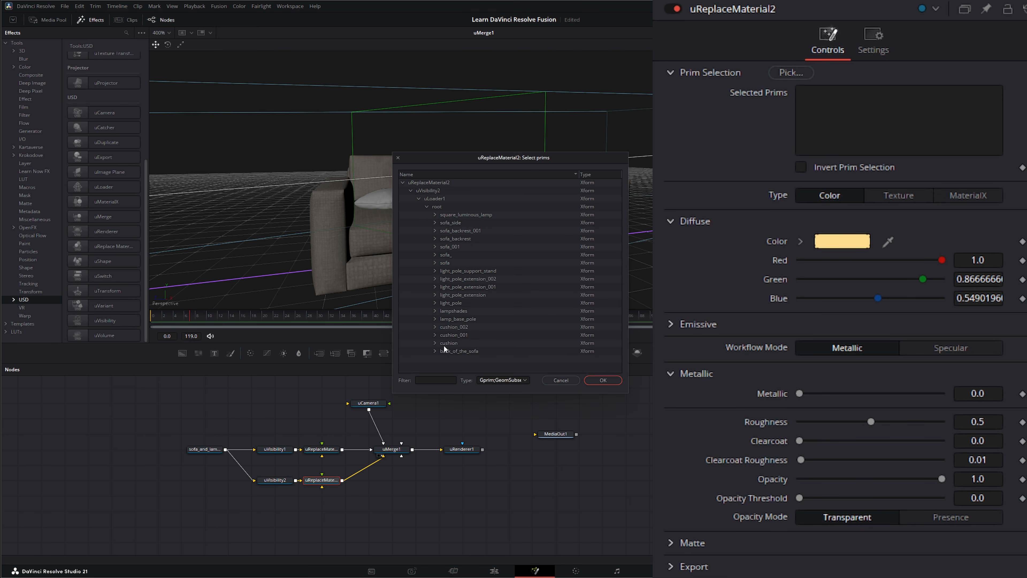
{"action": "left_click", "coordinate": [434, 344]}
{"action": "left_click", "coordinate": [458, 351]}
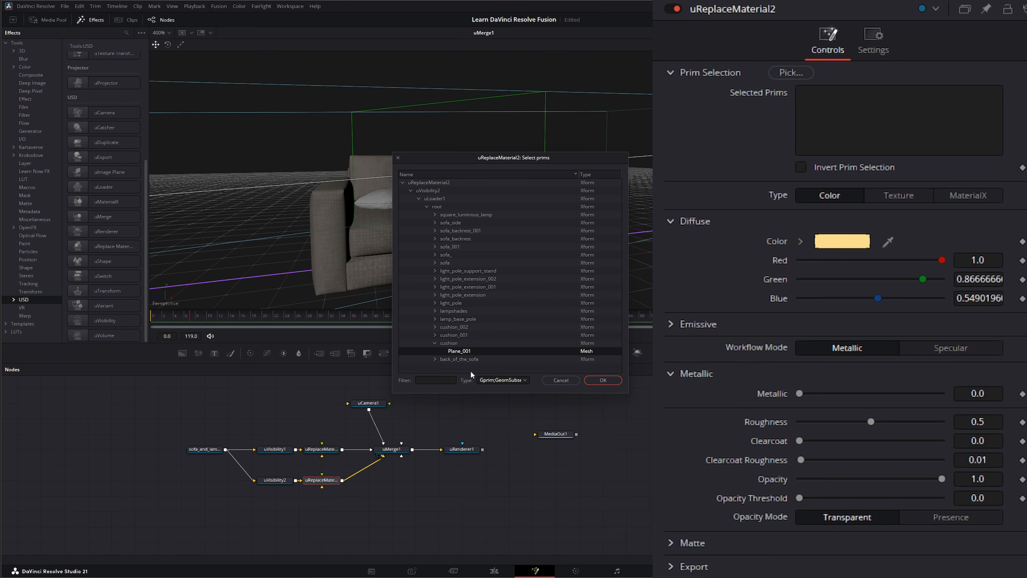
{"action": "left_click", "coordinate": [603, 380]}
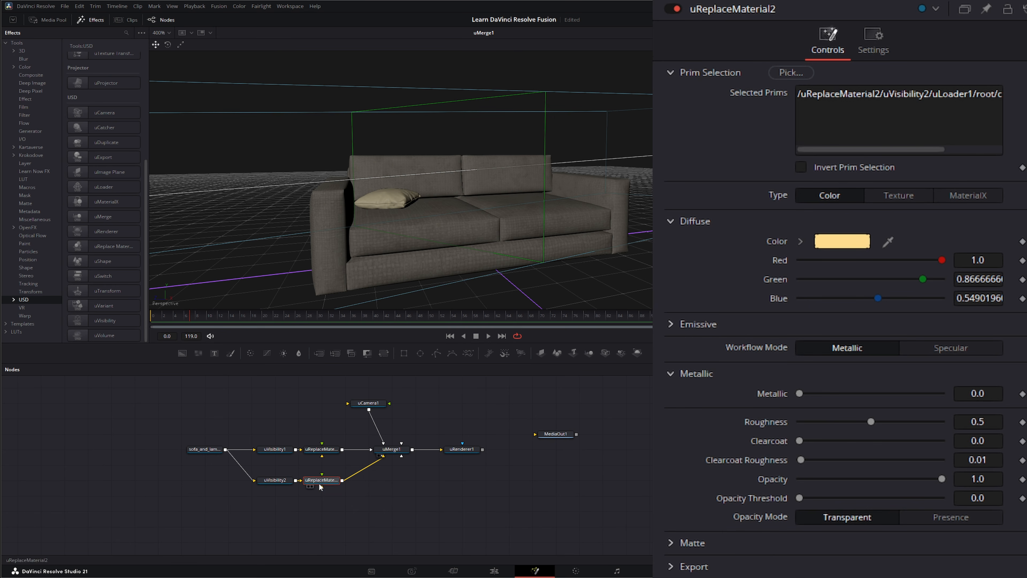
Step: Change the diffuse colour to dark brown #513b22 and set roughness to 0.786
{"action": "left_click", "coordinate": [842, 241]}
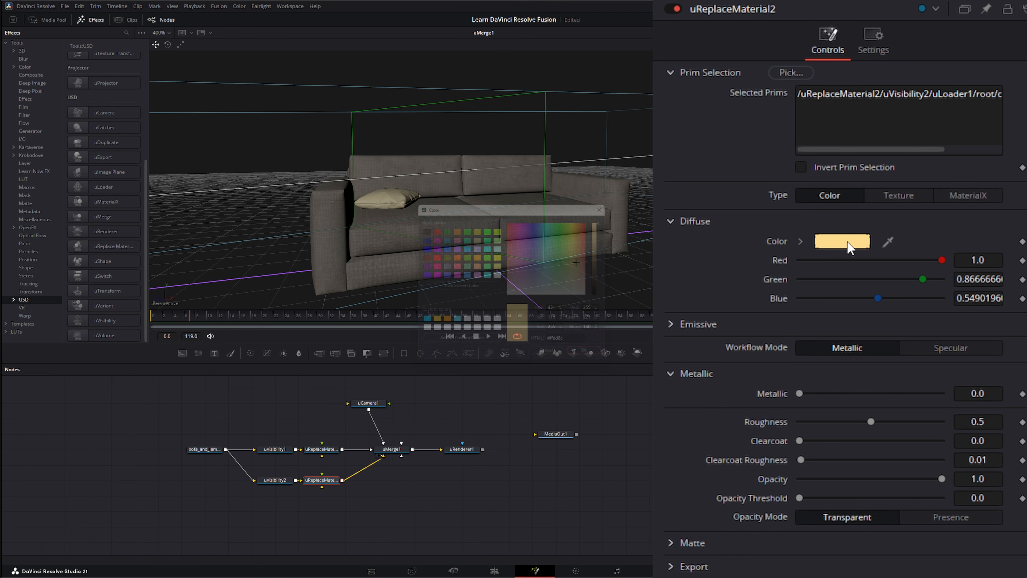
{"action": "left_click_drag", "start_coordinate": [588, 262], "coordinate": [610, 271]}
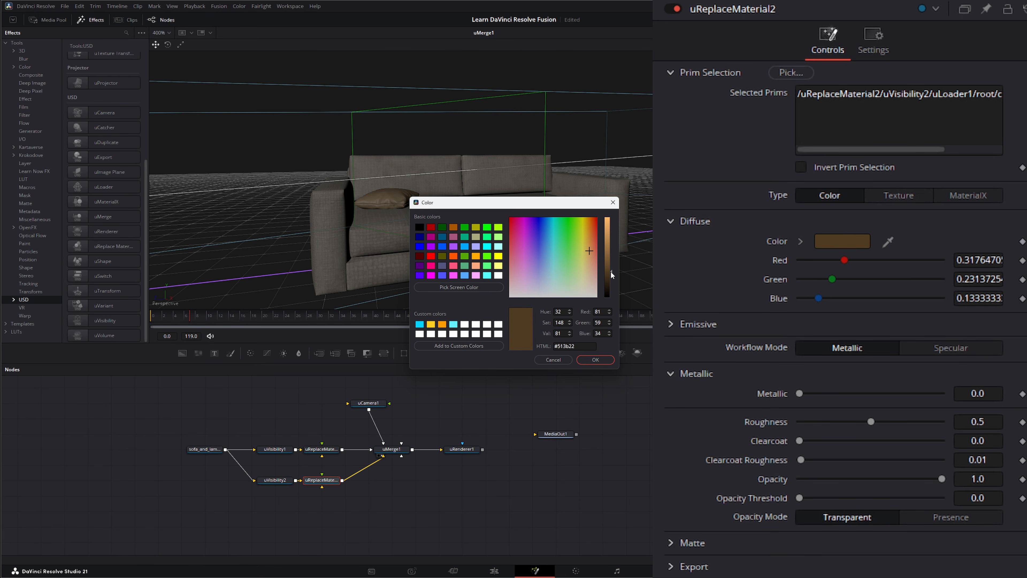
{"action": "left_click", "coordinate": [601, 362]}
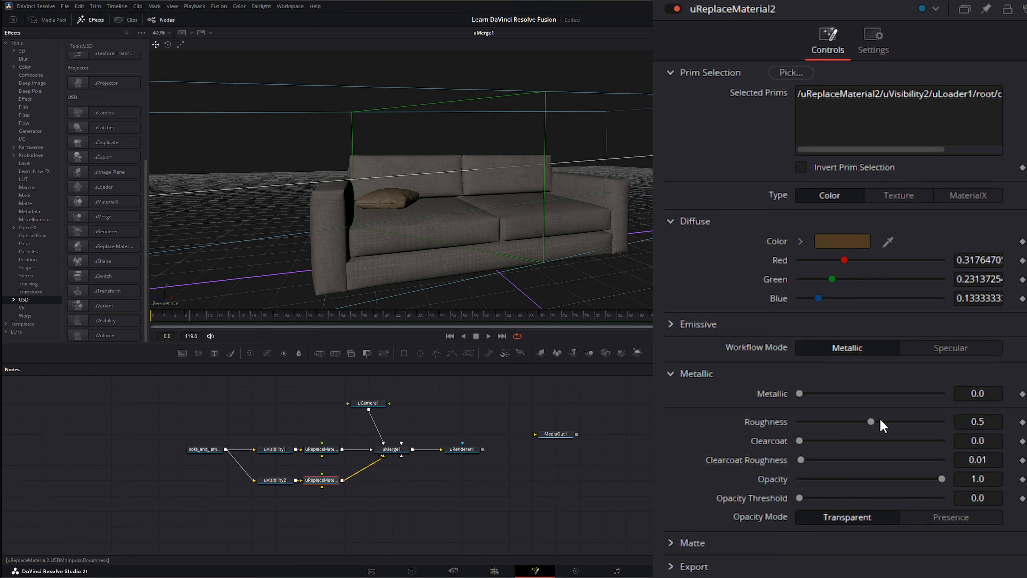
{"action": "left_click_drag", "start_coordinate": [880, 421], "coordinate": [913, 420]}
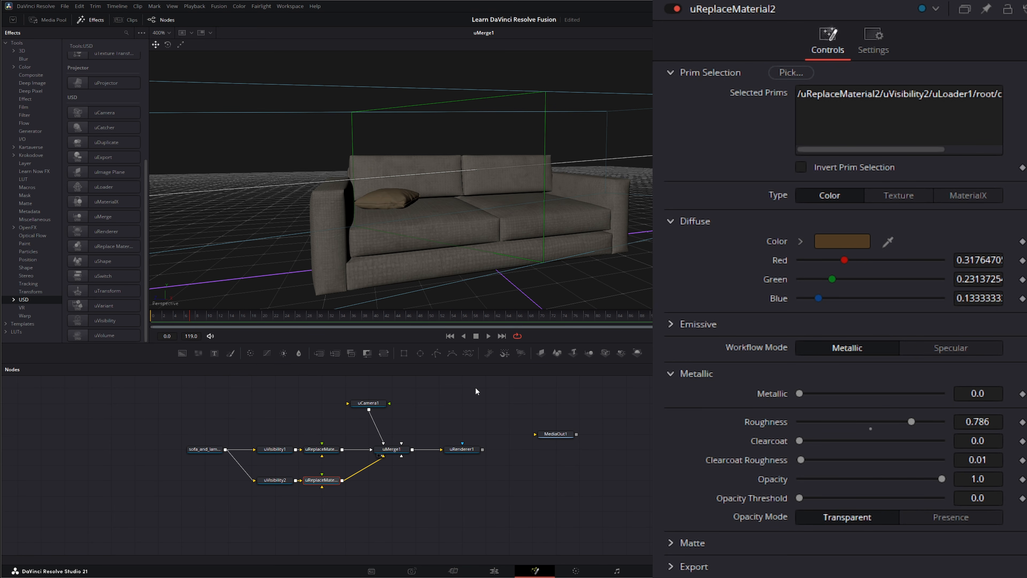
{"action": "left_click", "coordinate": [334, 517]}
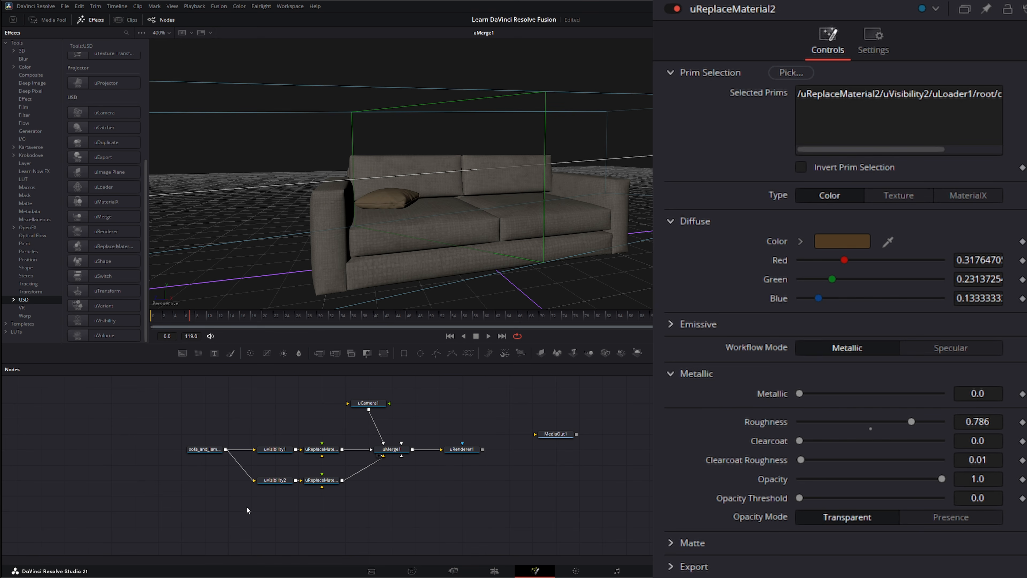
{"action": "left_click_drag", "start_coordinate": [244, 515], "coordinate": [332, 478]}
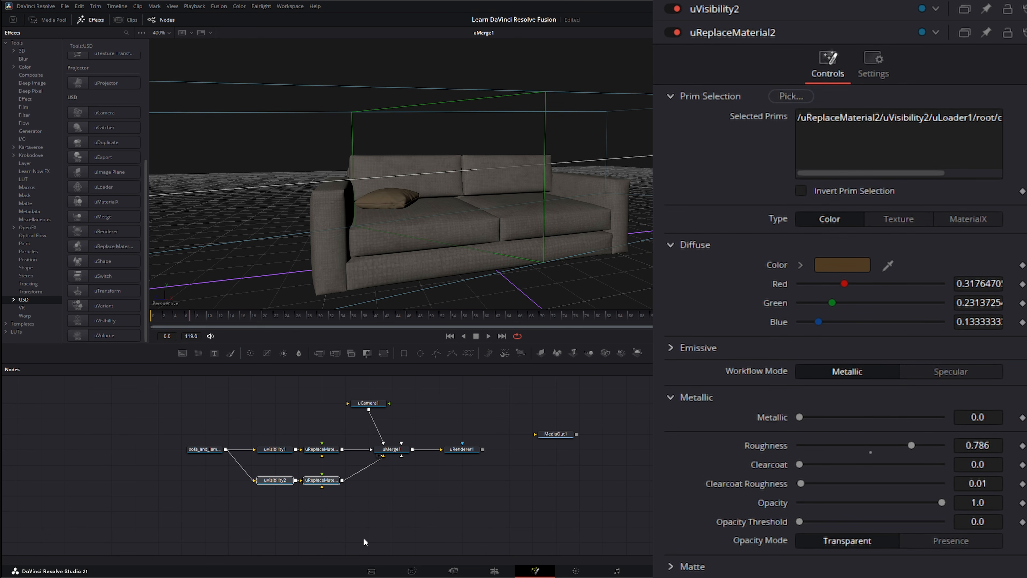
Step: Add a uVisibility3 node fed by sofa_and_lamp, followed by uReplaceMaterial3
{"action": "left_click_drag", "start_coordinate": [105, 320], "coordinate": [279, 497]}
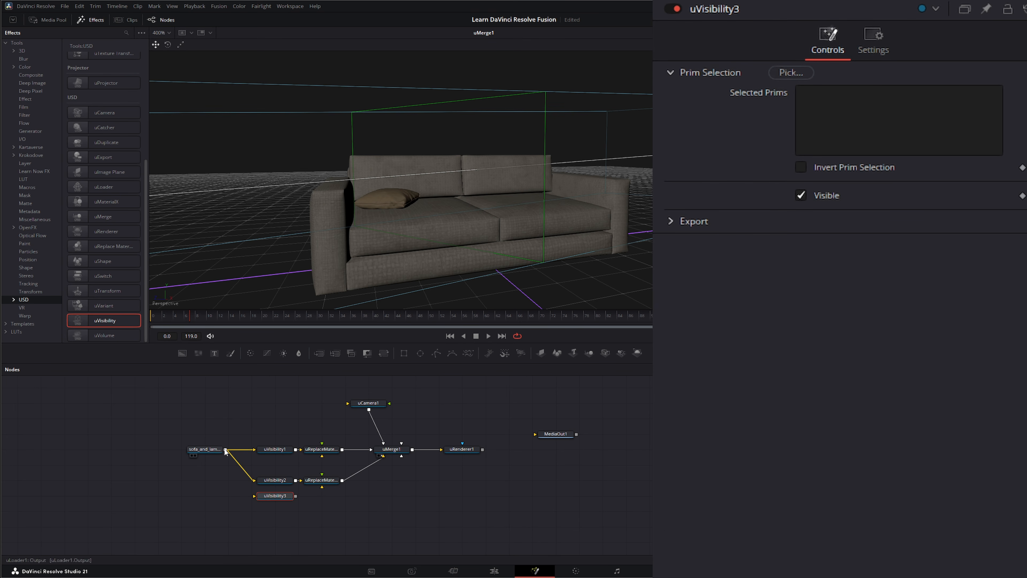
{"action": "left_click_drag", "start_coordinate": [224, 449], "coordinate": [279, 498]}
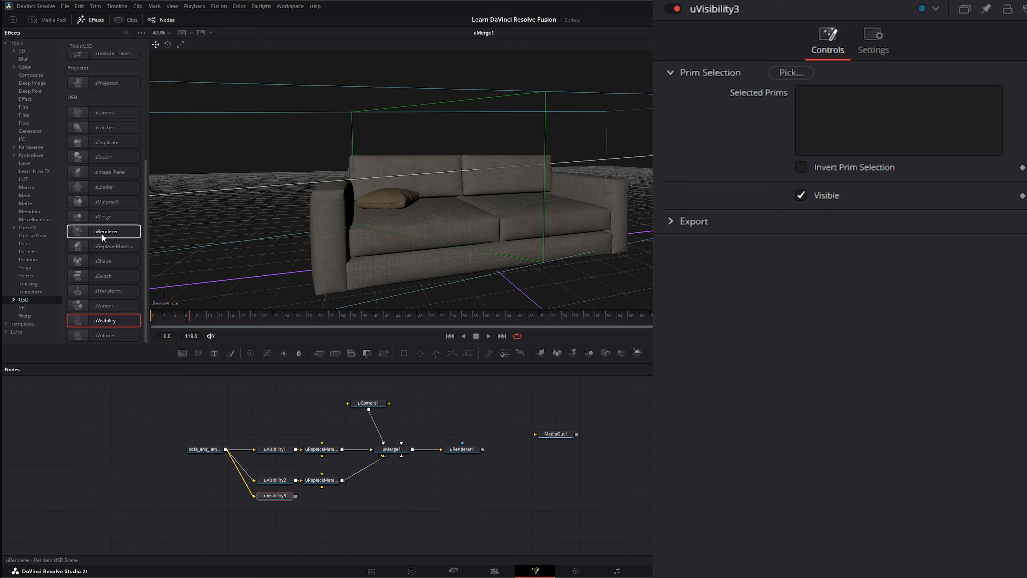
{"action": "left_click_drag", "start_coordinate": [109, 247], "coordinate": [400, 450]}
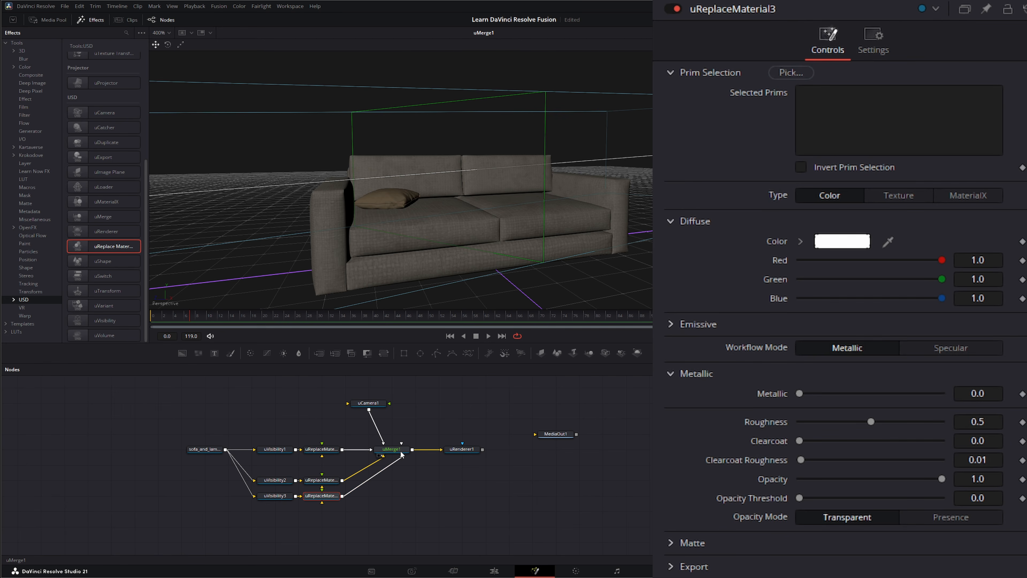
Step: Set uVisibility3 to cushion_001/Plane_004 with Invert Prim Selection on and Visible off
{"action": "left_click", "coordinate": [275, 495]}
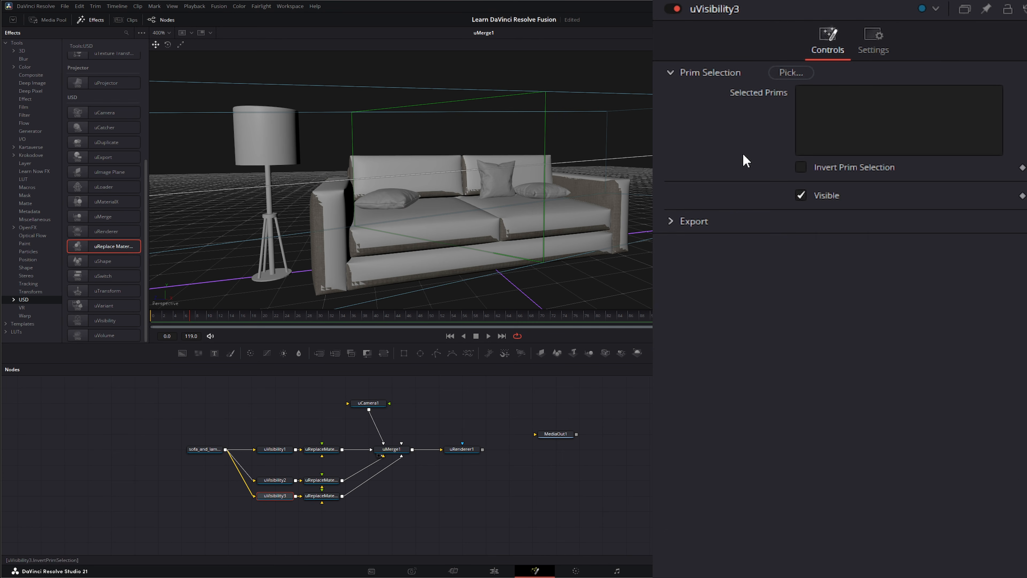
{"action": "left_click", "coordinate": [791, 73]}
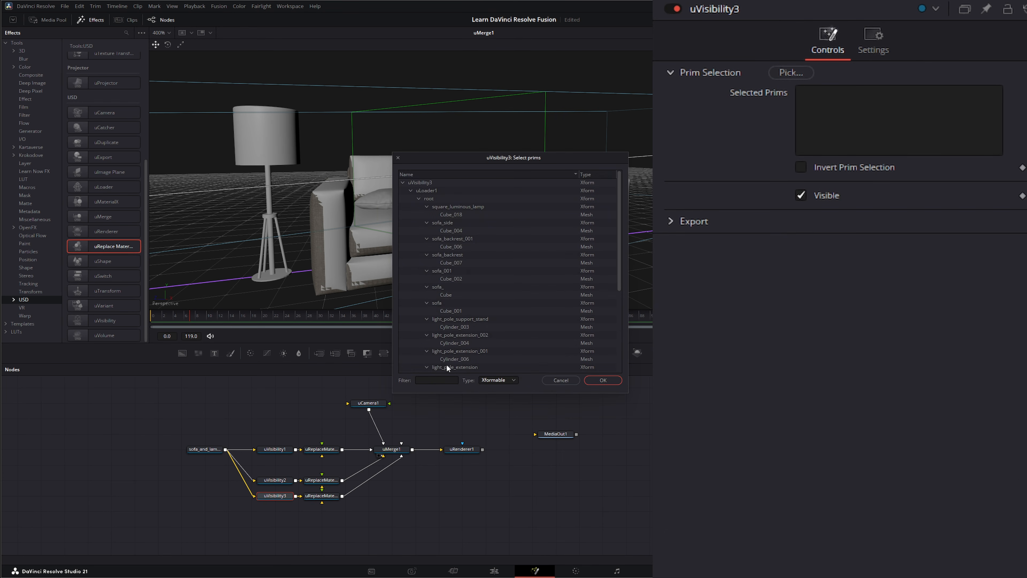
{"action": "scroll", "coordinate": [447, 366], "scroll_direction": "down", "scroll_amount": 5}
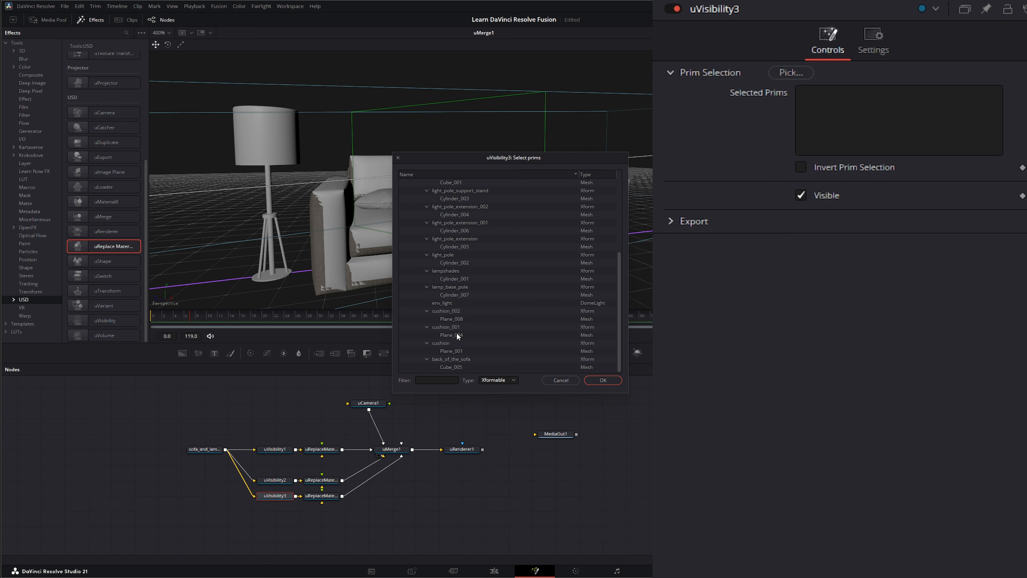
{"action": "left_click", "coordinate": [451, 334]}
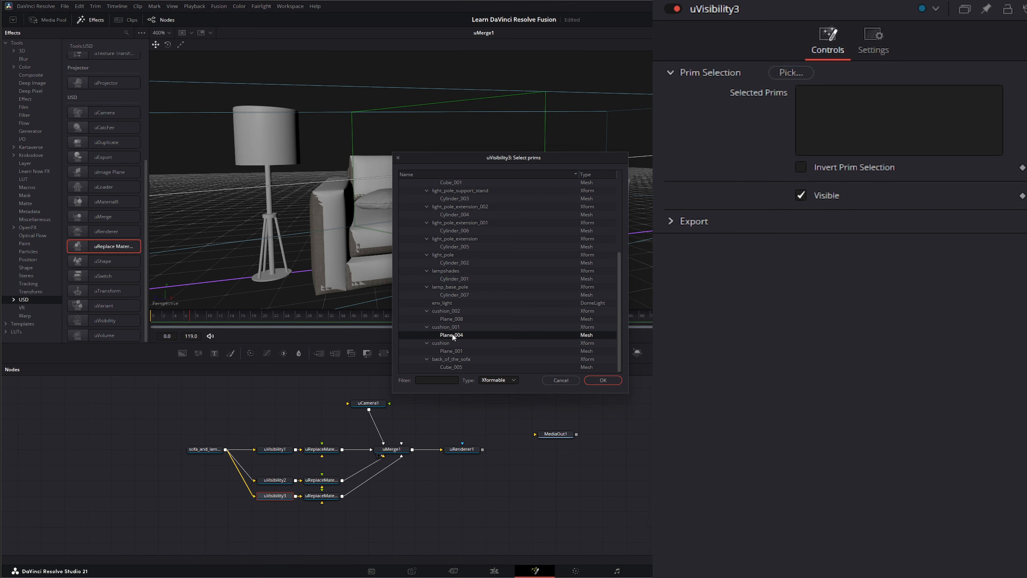
{"action": "left_click", "coordinate": [604, 378]}
{"action": "left_click", "coordinate": [803, 168]}
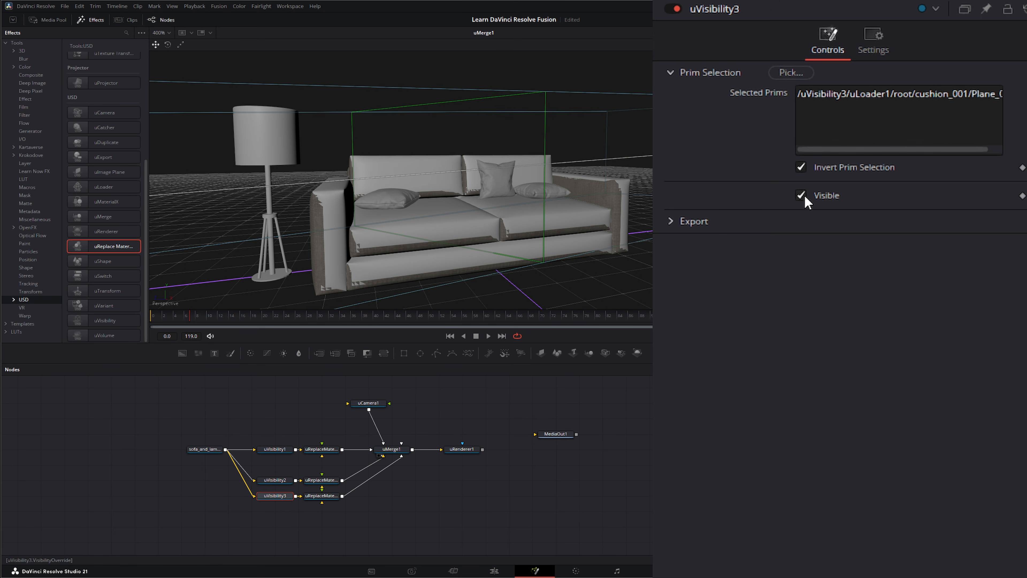
{"action": "left_click", "coordinate": [803, 194]}
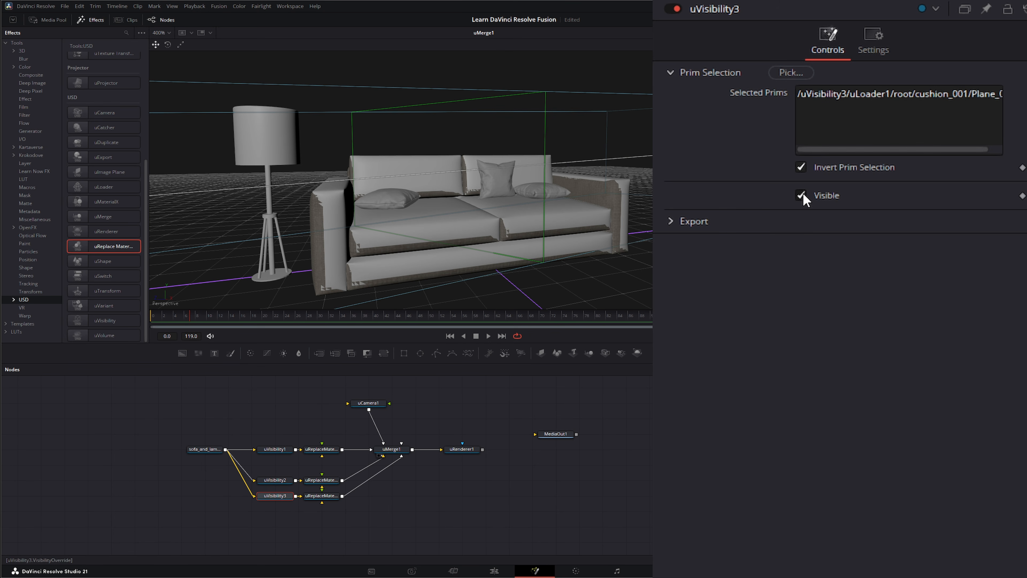
{"action": "left_click", "coordinate": [321, 496]}
Step: Target uReplaceMaterial3 at cushion_001's Plane_004 mesh
{"action": "left_click", "coordinate": [791, 73]}
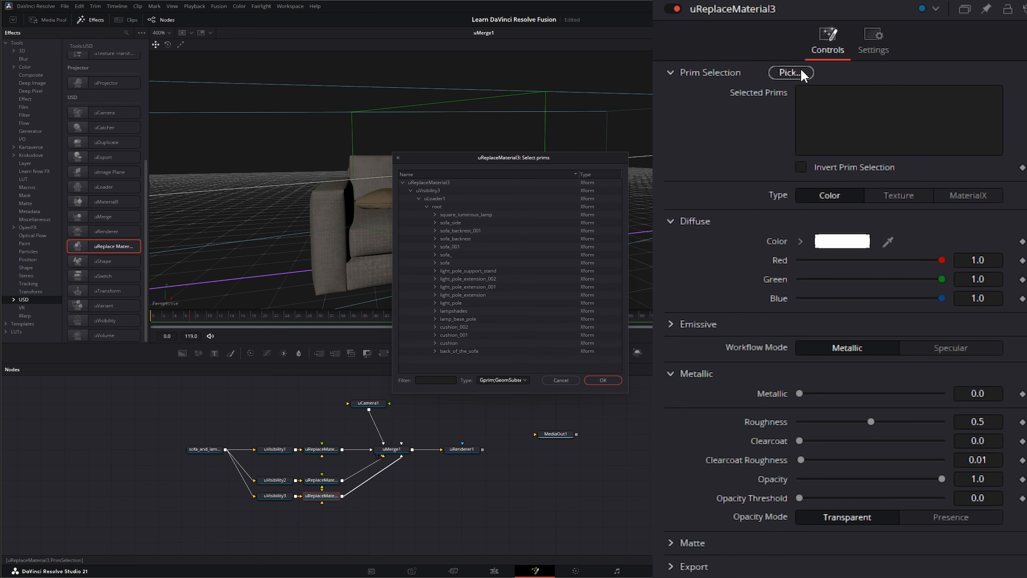
{"action": "left_click", "coordinate": [435, 335]}
{"action": "left_click", "coordinate": [457, 344]}
{"action": "left_click", "coordinate": [606, 377]}
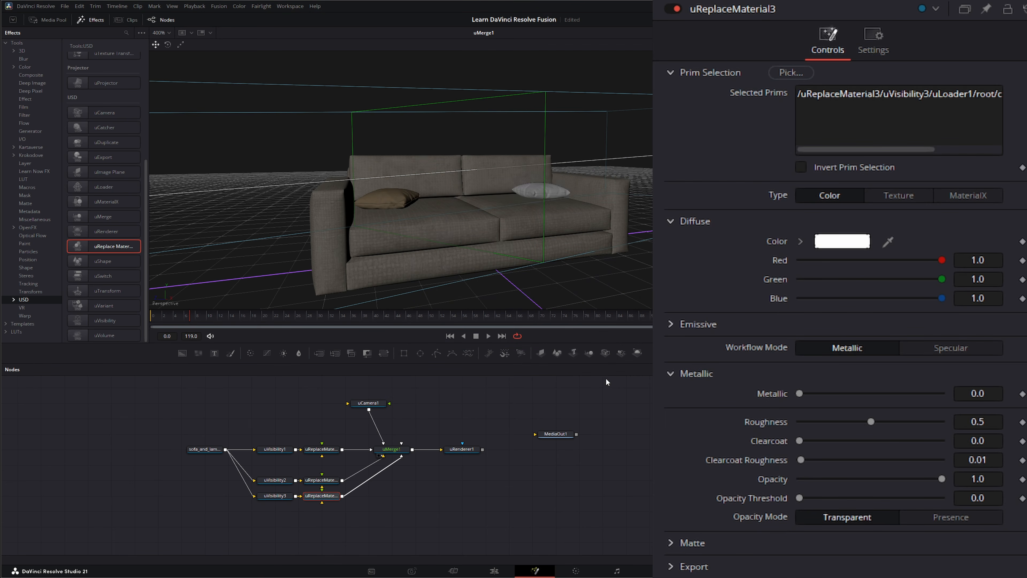
Step: Make the diffuse colour dark brown and raise roughness to 0.909
{"action": "left_click", "coordinate": [859, 243]}
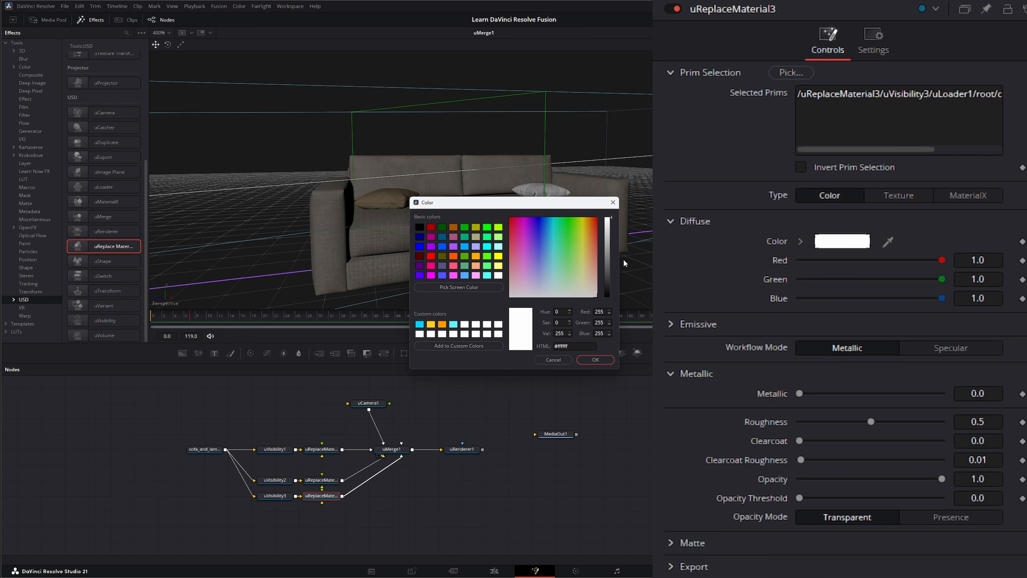
{"action": "left_click", "coordinate": [590, 231]}
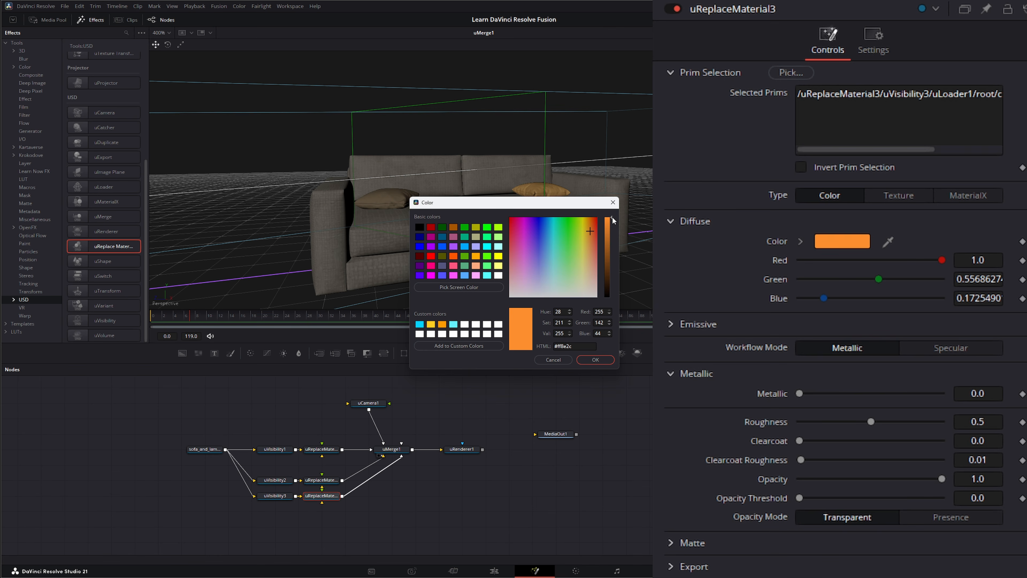
{"action": "left_click", "coordinate": [612, 222]}
{"action": "left_click_drag", "start_coordinate": [612, 222], "coordinate": [613, 281]}
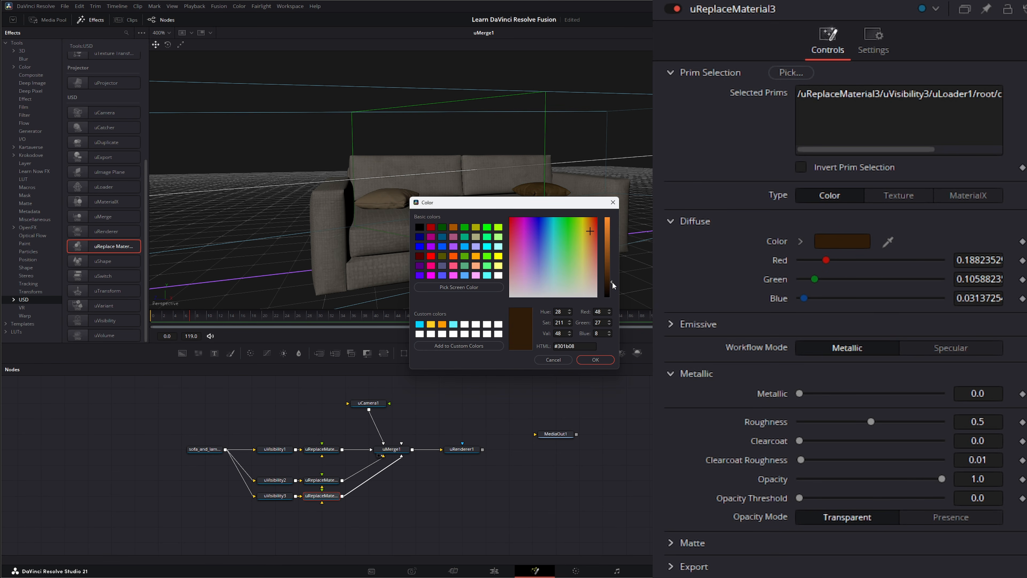
{"action": "left_click", "coordinate": [596, 360]}
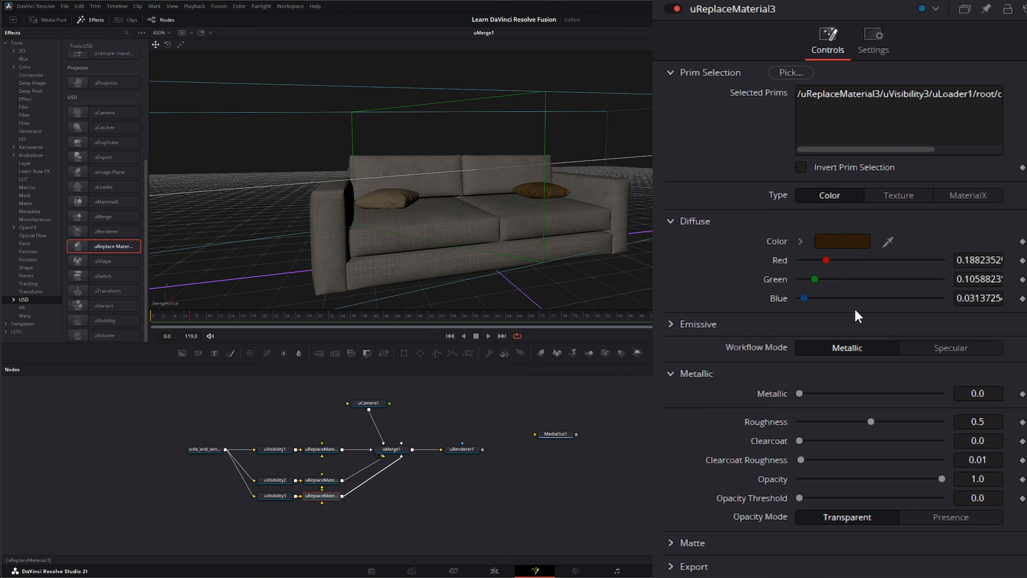
{"action": "left_click_drag", "start_coordinate": [879, 430], "coordinate": [930, 424]}
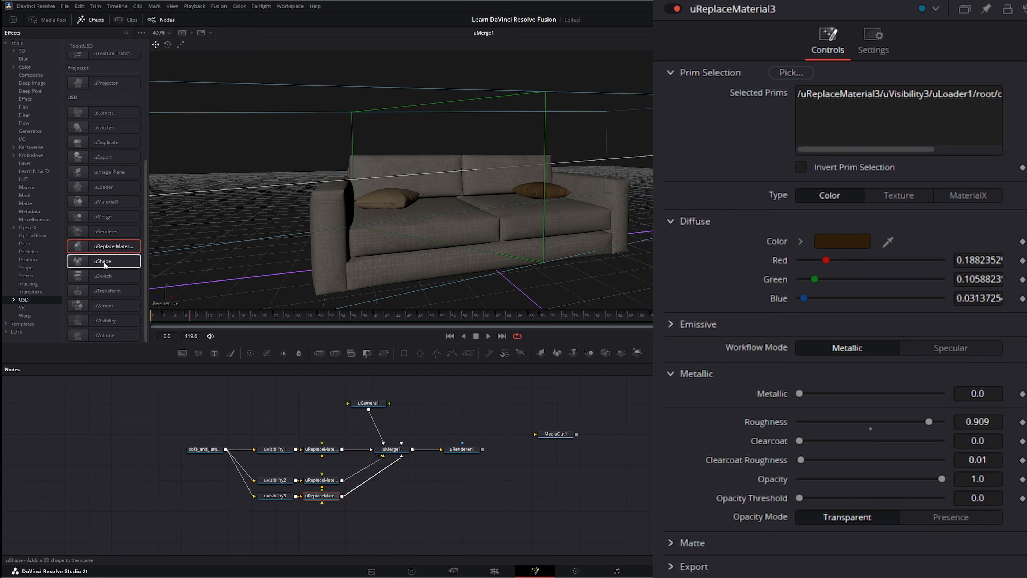
Step: Add a uVisibility4 → uReplaceMaterial4 branch from sofa_and_lamp into uMerge1
{"action": "left_click_drag", "start_coordinate": [107, 329], "coordinate": [275, 511]}
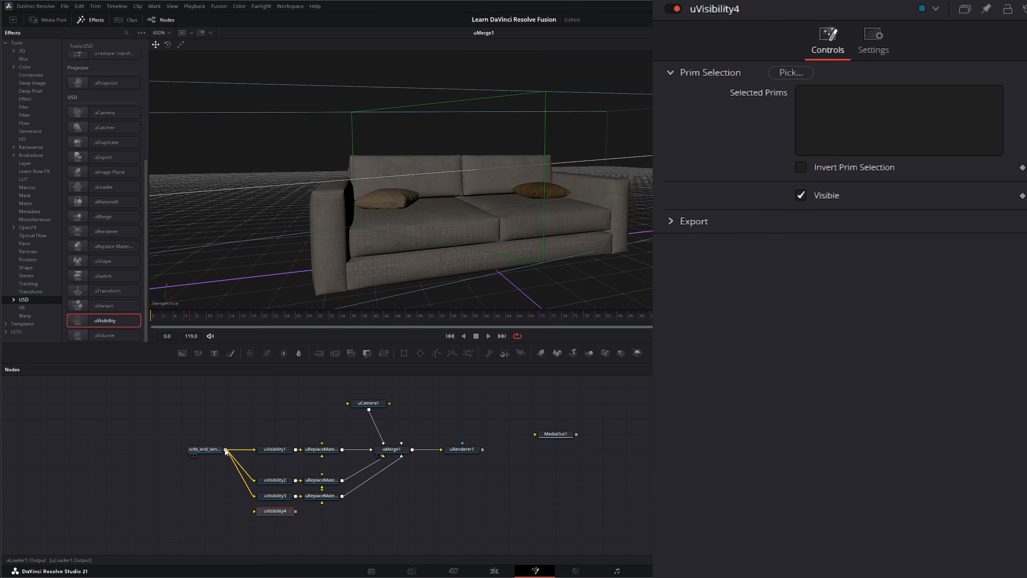
{"action": "left_click_drag", "start_coordinate": [224, 449], "coordinate": [254, 510]}
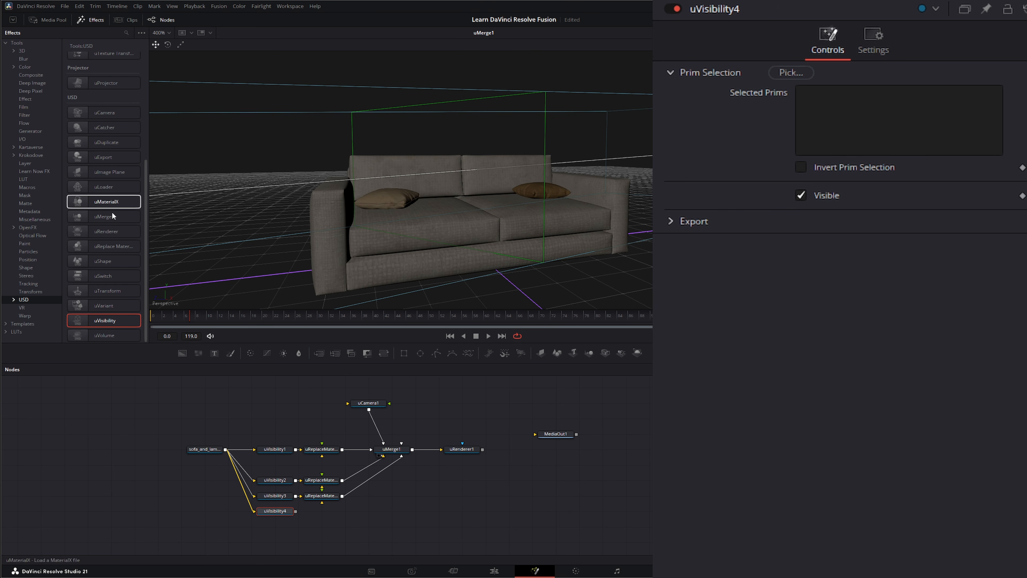
{"action": "left_click", "coordinate": [115, 249]}
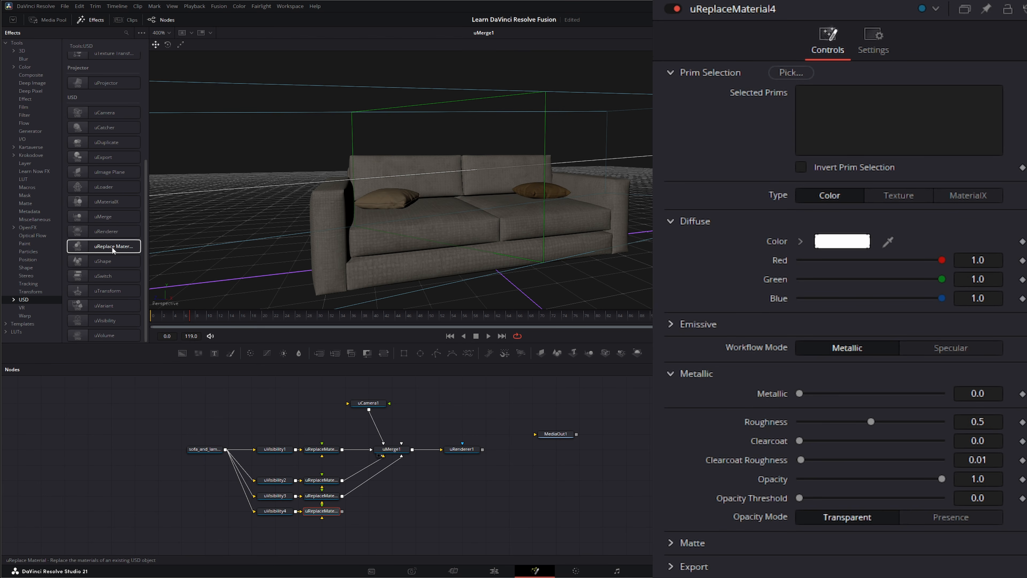
{"action": "left_click_drag", "start_coordinate": [391, 458], "coordinate": [406, 464]}
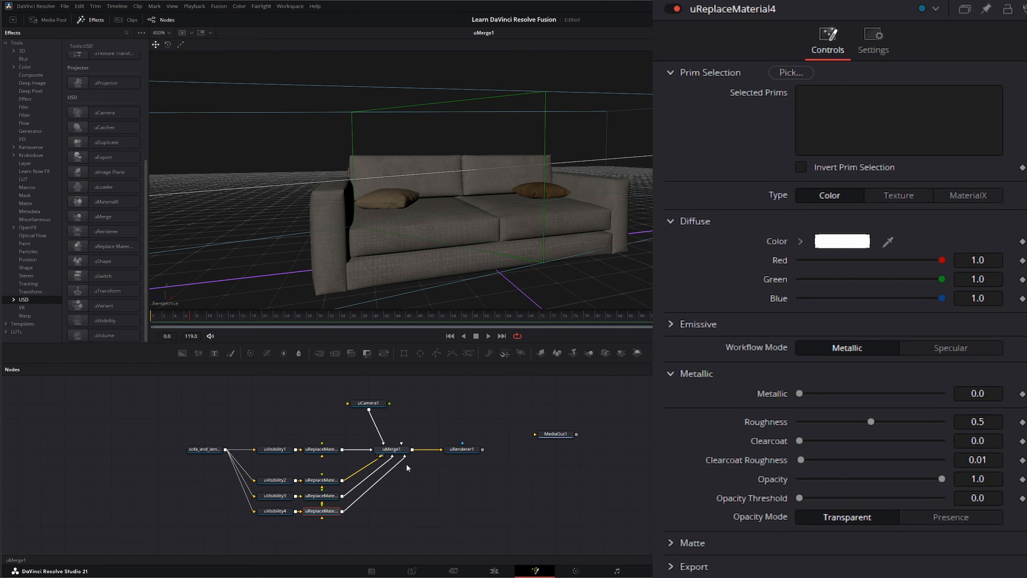
Step: Set uVisibility4 to cushion_002/Plane_008 with Invert Prim Selection on and Visible off
{"action": "left_click", "coordinate": [275, 511]}
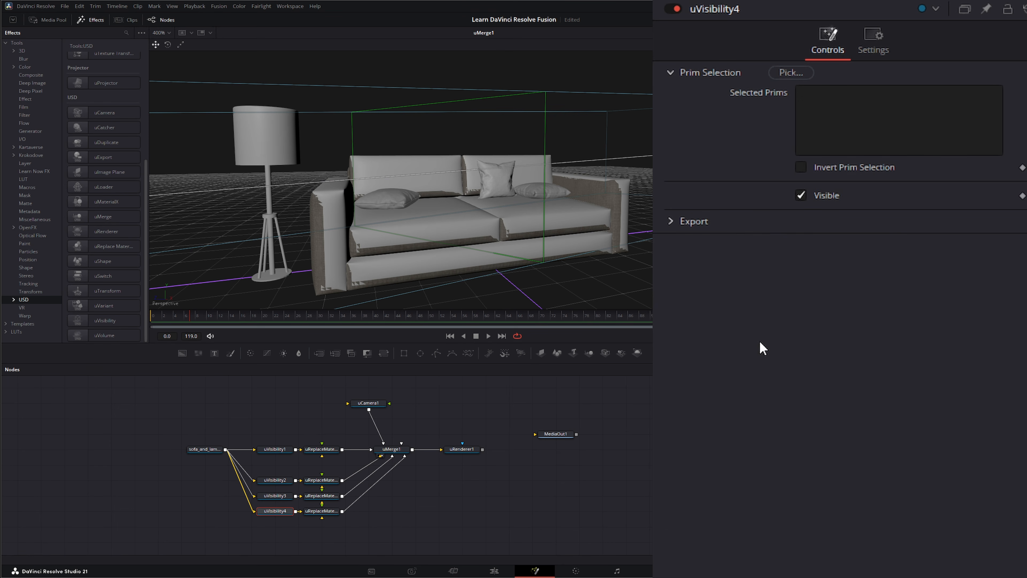
{"action": "left_click", "coordinate": [791, 72]}
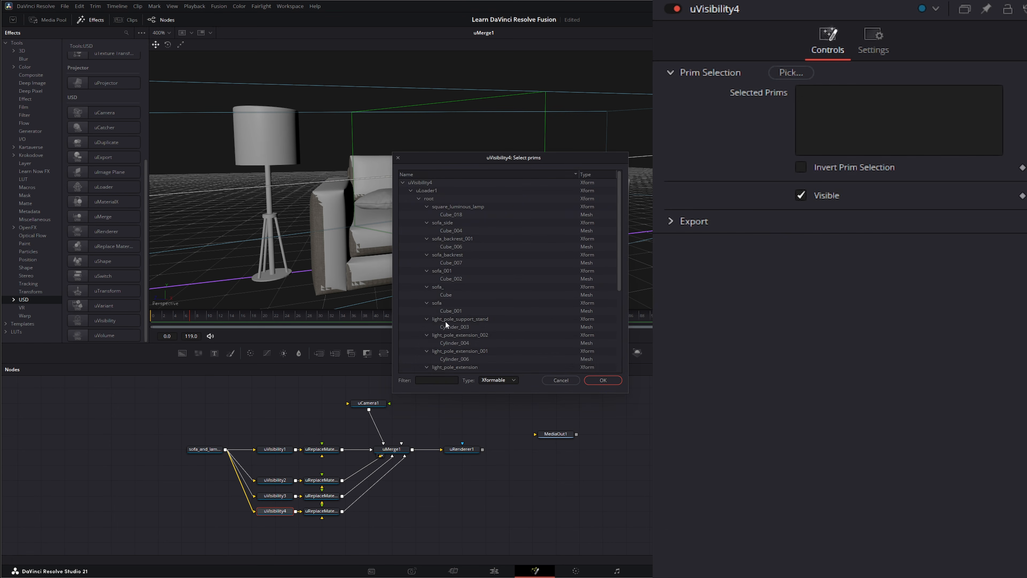
{"action": "scroll", "coordinate": [446, 323], "scroll_direction": "down", "scroll_amount": 5}
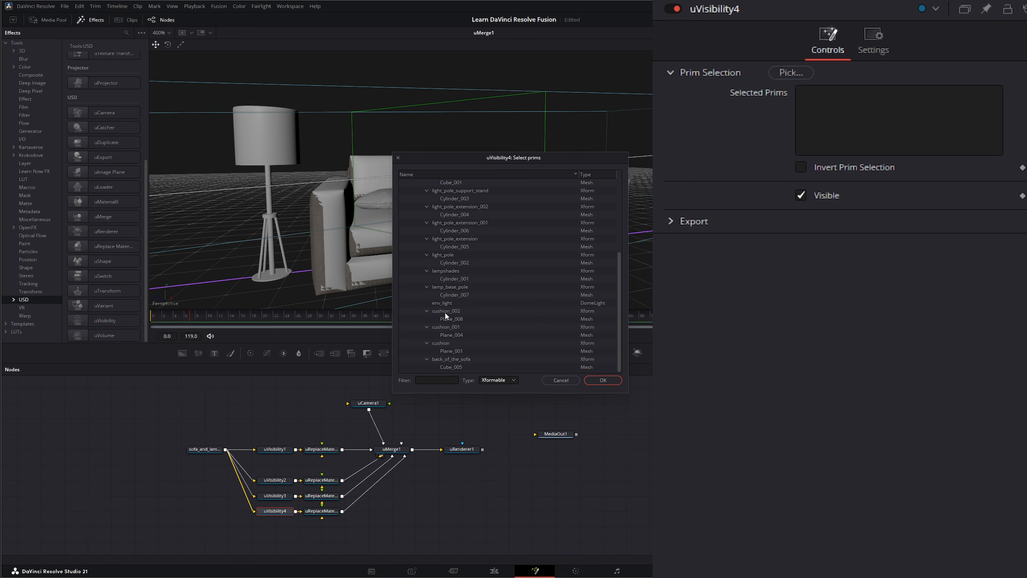
{"action": "left_click", "coordinate": [449, 317]}
{"action": "left_click", "coordinate": [604, 380]}
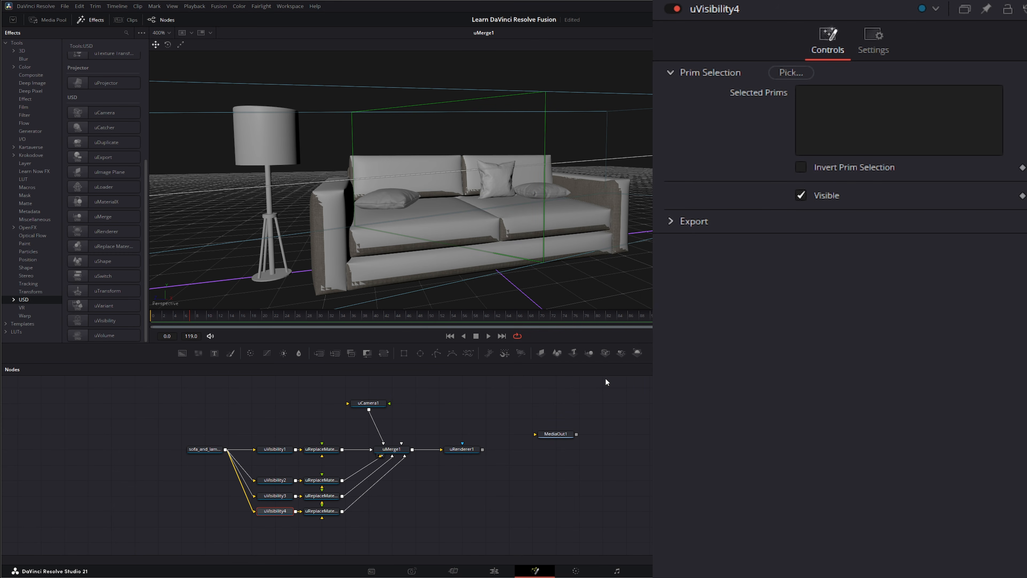
{"action": "left_click", "coordinate": [800, 167]}
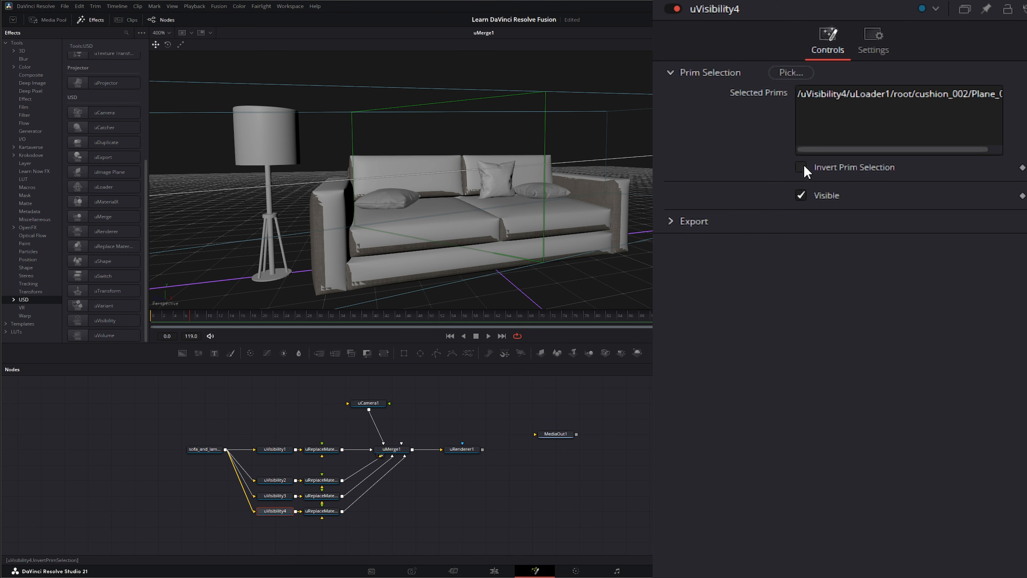
{"action": "left_click", "coordinate": [801, 195]}
Step: Target uReplaceMaterial4 at cushion_002's Plane_008 mesh
{"action": "left_click", "coordinate": [322, 513]}
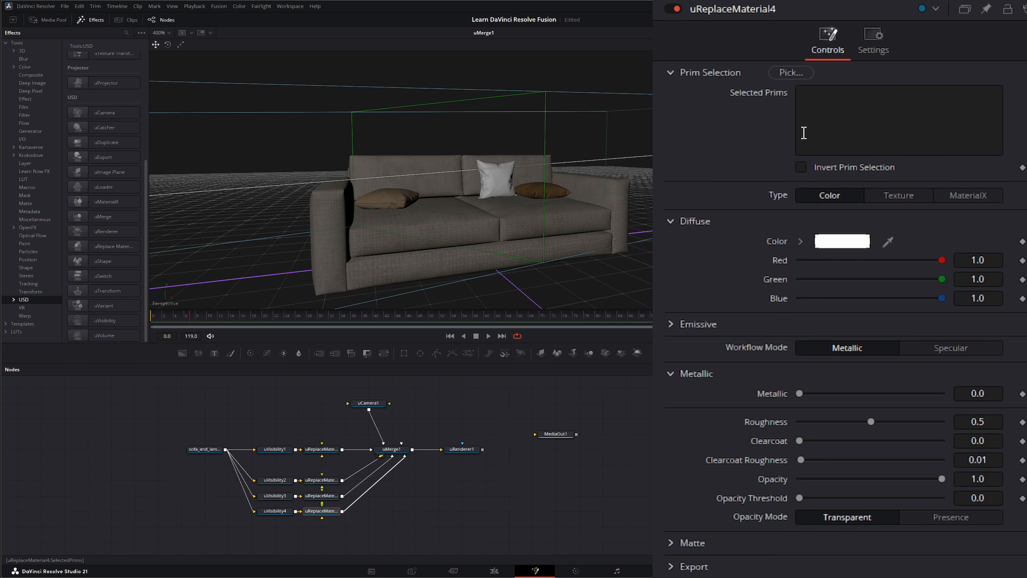
{"action": "left_click", "coordinate": [791, 73]}
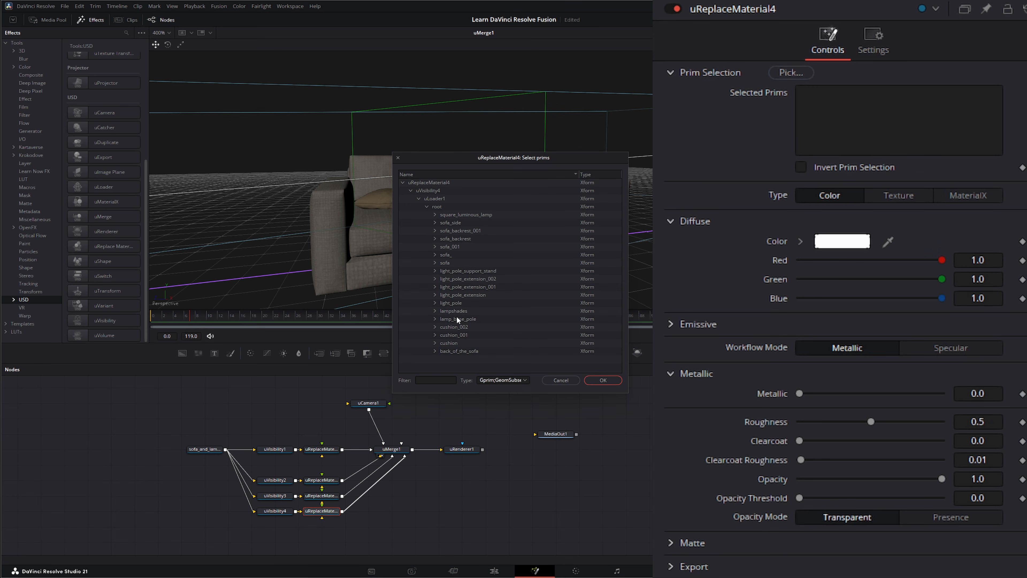
{"action": "left_click", "coordinate": [434, 327]}
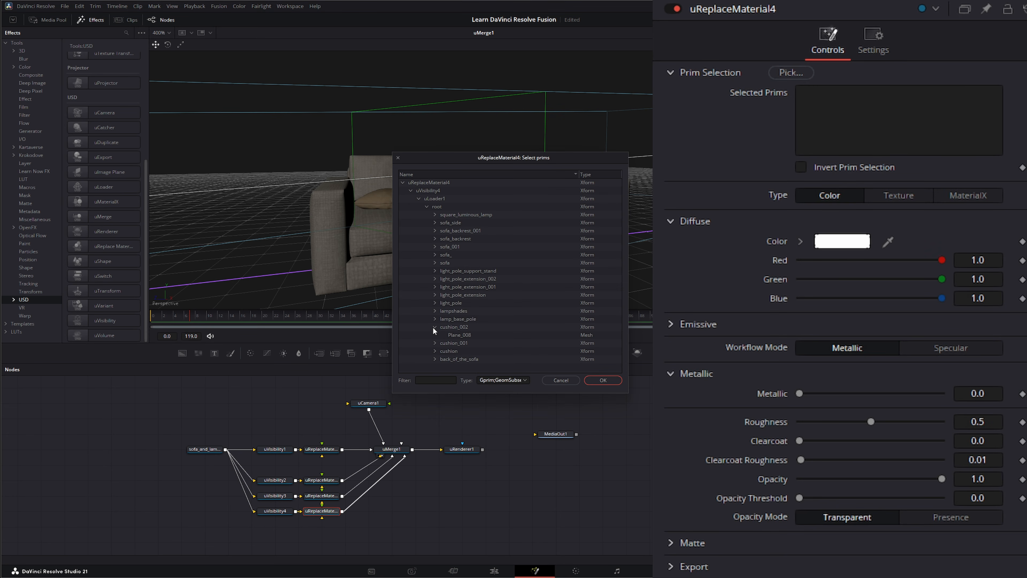
{"action": "left_click", "coordinate": [461, 334]}
{"action": "left_click", "coordinate": [603, 380]}
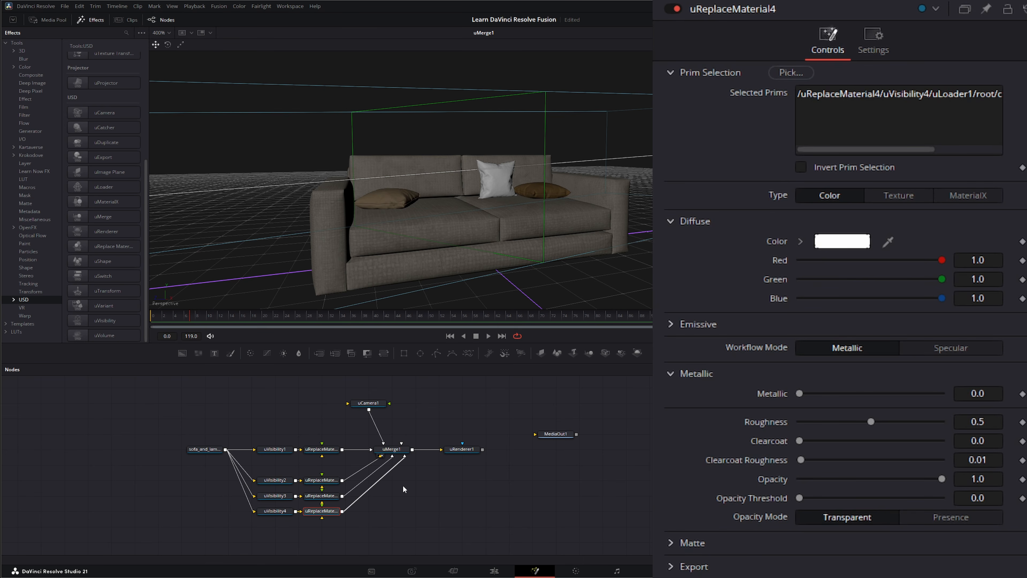
Step: Make the diffuse olive green, roughness 0.909, and show uRenderer1 in the viewer
{"action": "left_click", "coordinate": [856, 245]}
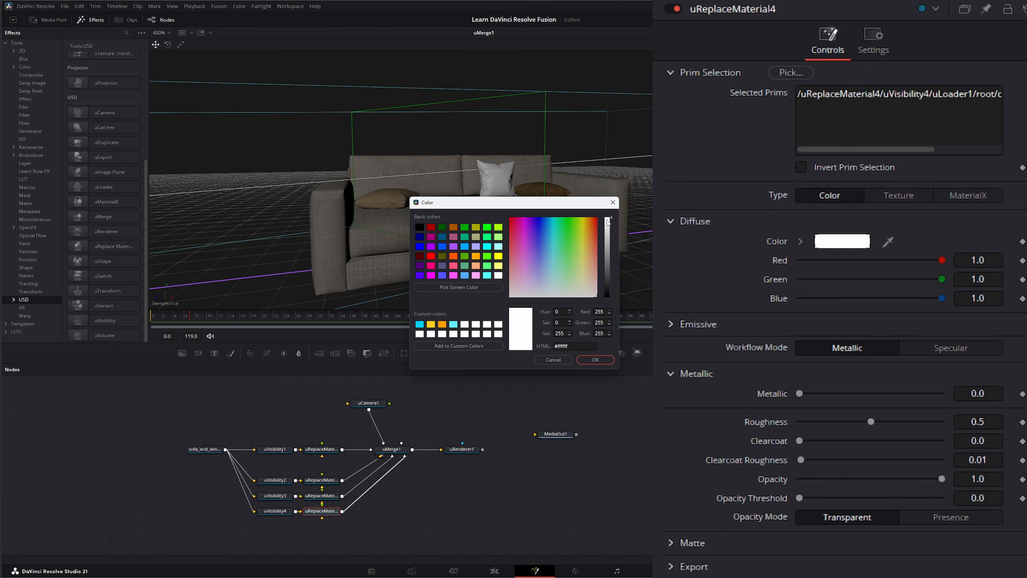
{"action": "left_click_drag", "start_coordinate": [612, 217], "coordinate": [577, 261]}
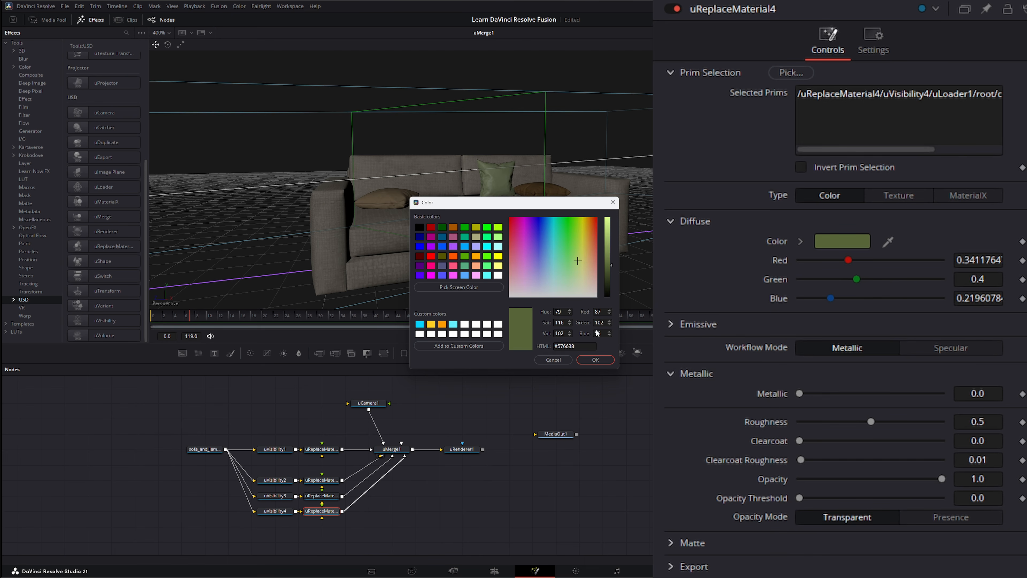
{"action": "left_click", "coordinate": [595, 360]}
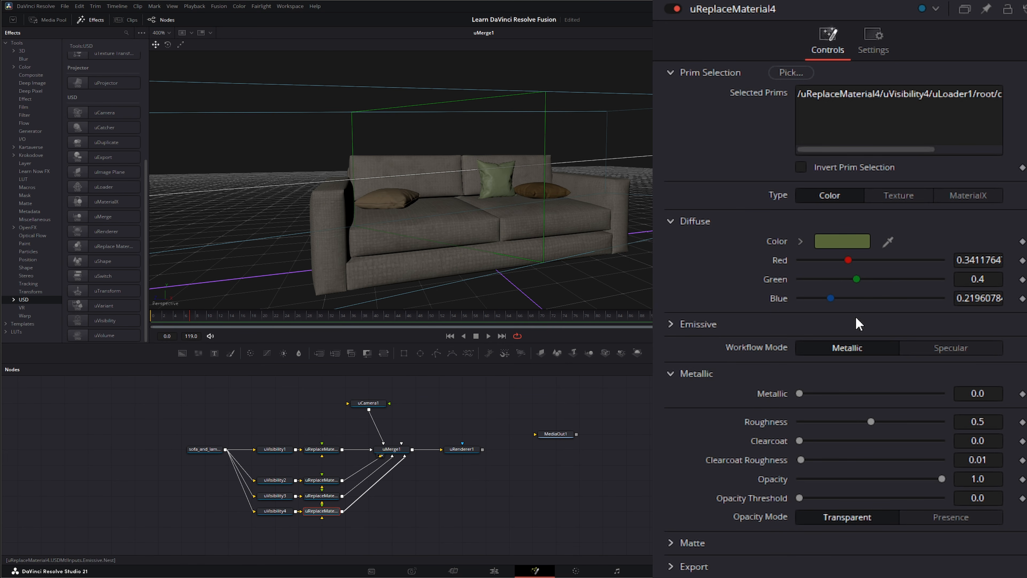
{"action": "left_click_drag", "start_coordinate": [872, 422], "coordinate": [932, 432]}
{"action": "left_click_drag", "start_coordinate": [462, 449], "coordinate": [587, 246]}
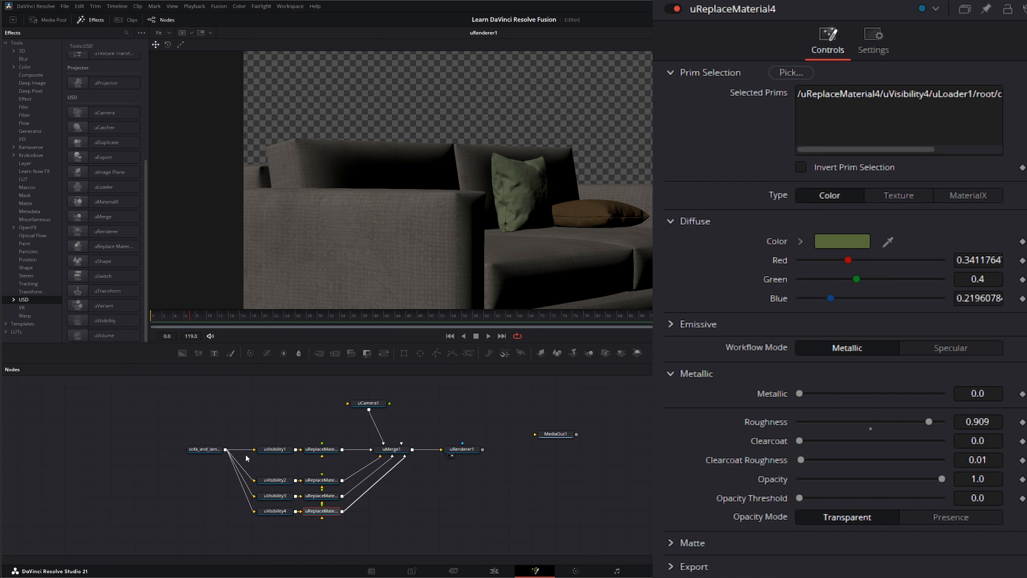
Step: Add a uVisibility5 → uReplaceMaterial5 branch from the sofa loader into uMerge1
{"action": "left_click_drag", "start_coordinate": [260, 428], "coordinate": [264, 383]}
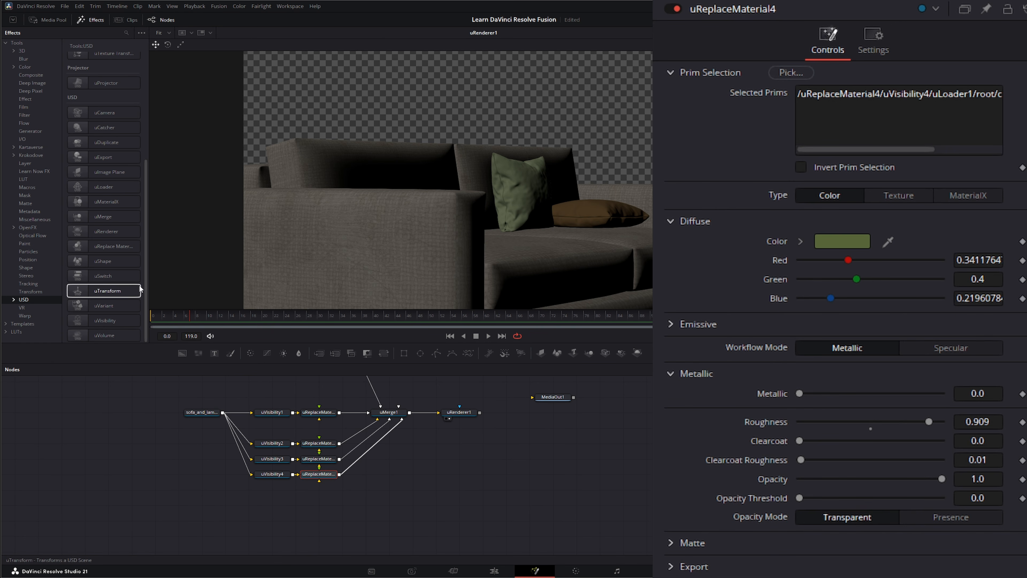
{"action": "left_click_drag", "start_coordinate": [98, 322], "coordinate": [272, 510]}
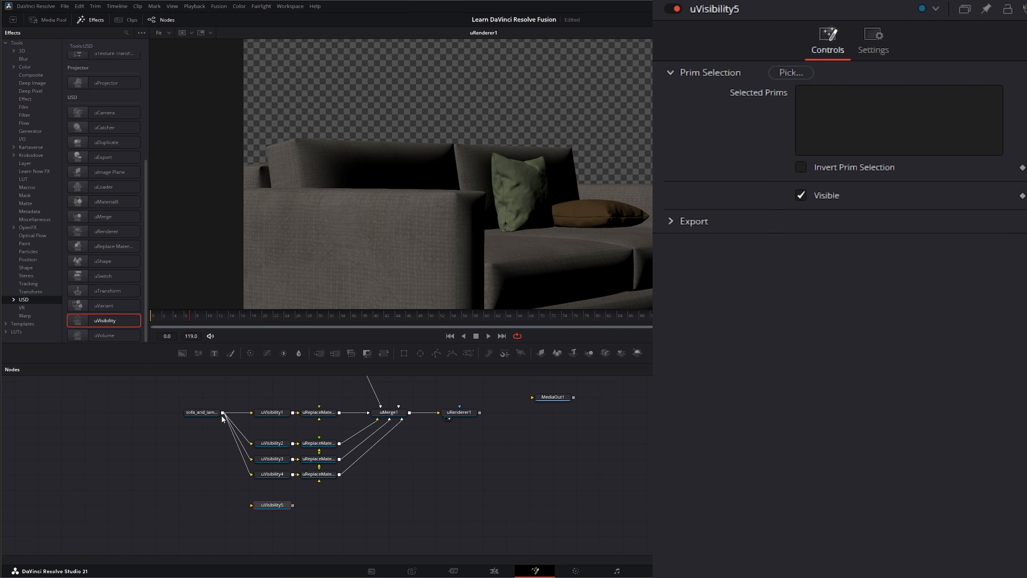
{"action": "left_click_drag", "start_coordinate": [222, 412], "coordinate": [251, 505]}
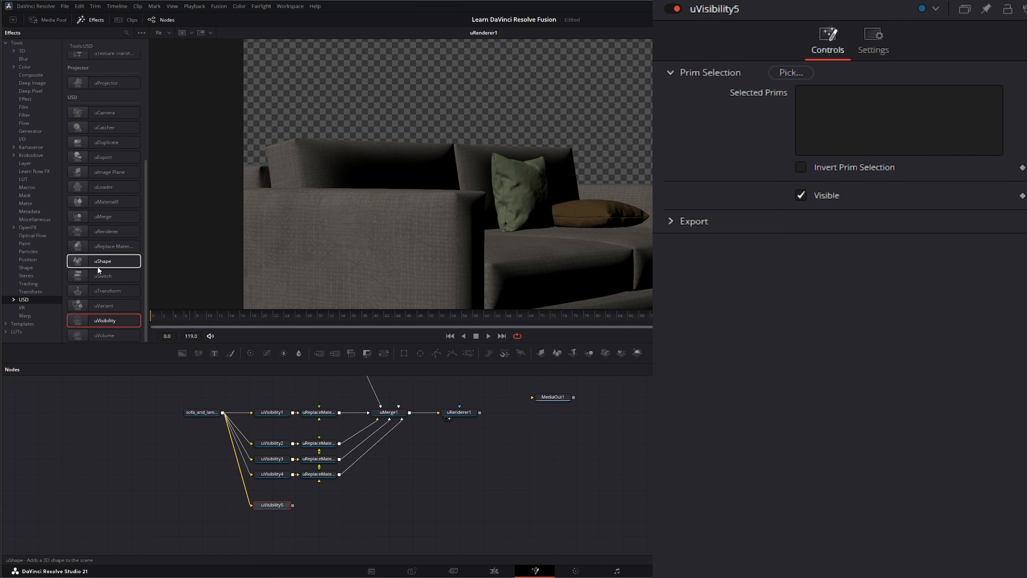
{"action": "left_click", "coordinate": [109, 247]}
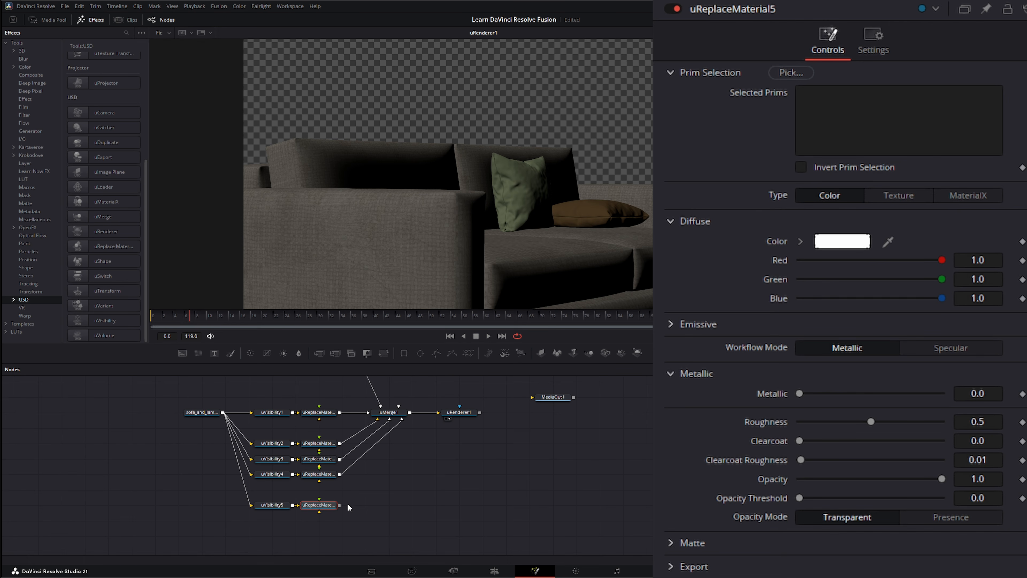
{"action": "left_click_drag", "start_coordinate": [339, 505], "coordinate": [398, 411]}
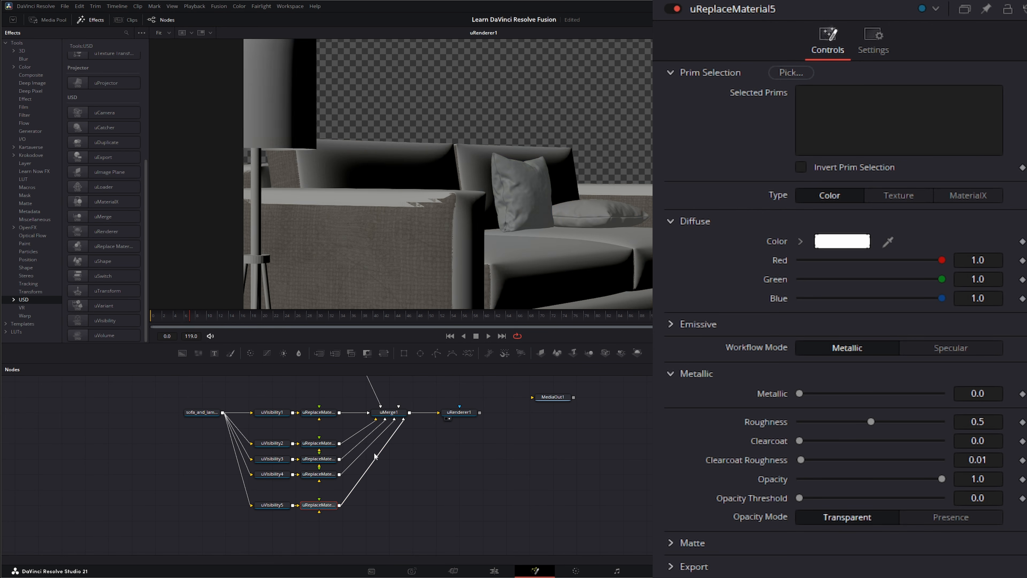
Step: Start uVisibility5's prim selection with Cylinder_003, 004, 006, 005 and 002
{"action": "left_click", "coordinate": [271, 504]}
{"action": "left_click", "coordinate": [790, 73]}
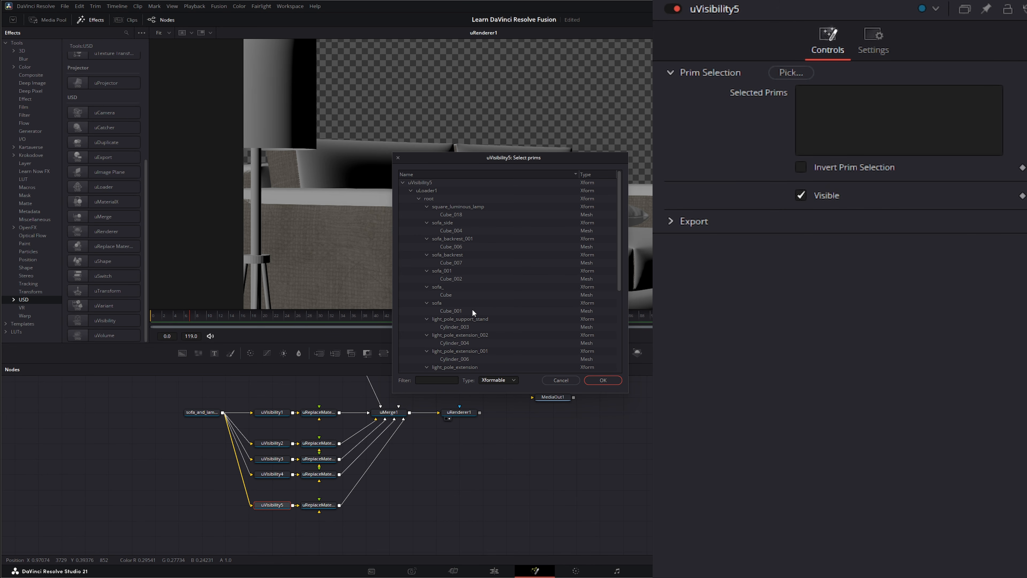
{"action": "left_click", "coordinate": [451, 327]}
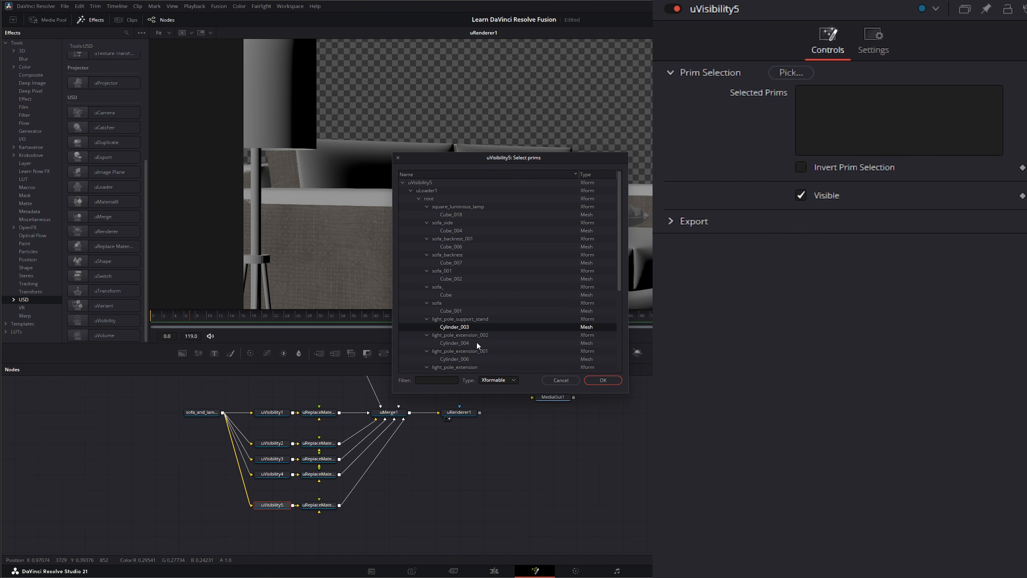
{"action": "left_click", "coordinate": [463, 343], "text": "ctrl"}
{"action": "left_click", "coordinate": [455, 358], "text": "ctrl"}
{"action": "scroll", "coordinate": [473, 331], "scroll_direction": "down", "scroll_amount": 3}
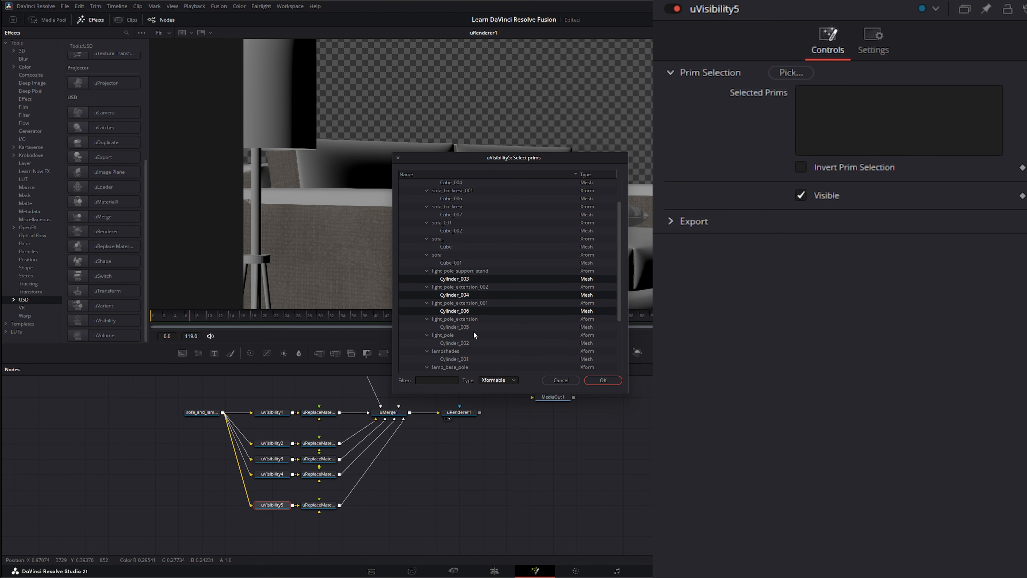
{"action": "left_click", "coordinate": [457, 302], "text": "ctrl"}
{"action": "left_click", "coordinate": [462, 319], "text": "ctrl"}
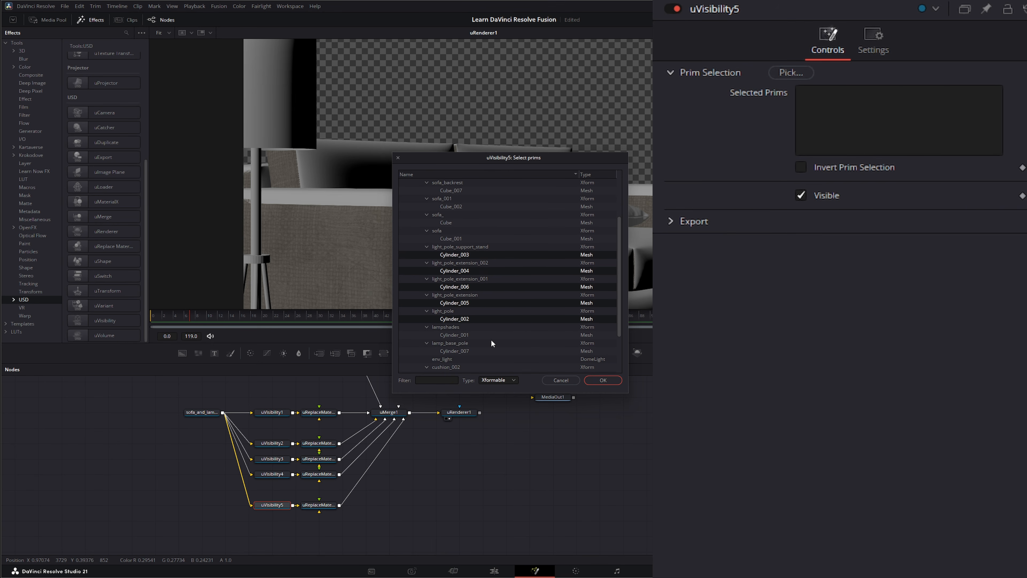
Step: Add the lamp base Cylinder_007, confirm, then invert the selection and untick Visible
{"action": "left_click", "coordinate": [473, 335], "text": "ctrl"}
{"action": "left_click", "coordinate": [458, 334], "text": "ctrl"}
{"action": "scroll", "coordinate": [476, 320], "scroll_direction": "down", "scroll_amount": 2}
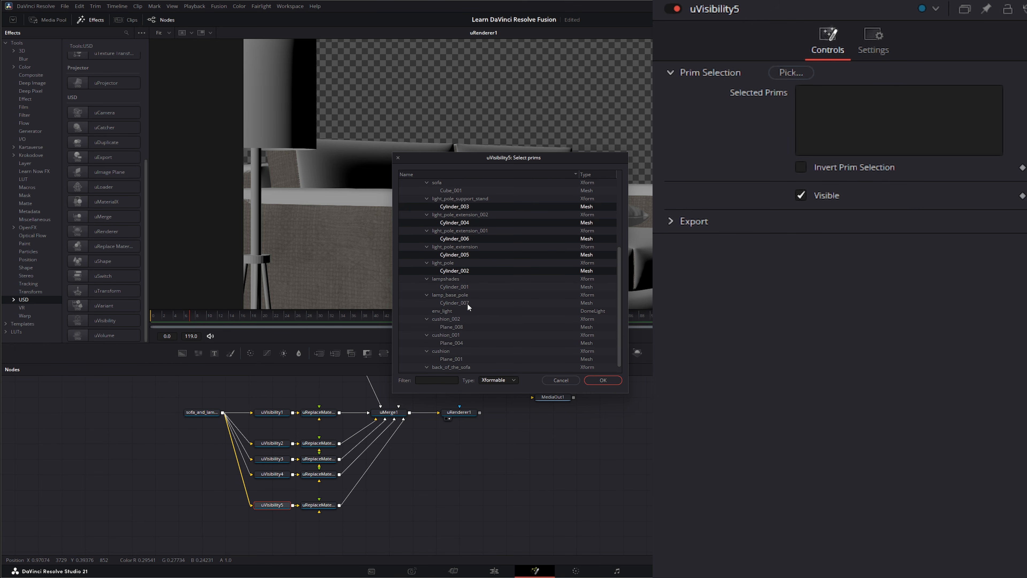
{"action": "left_click", "coordinate": [453, 302], "text": "ctrl"}
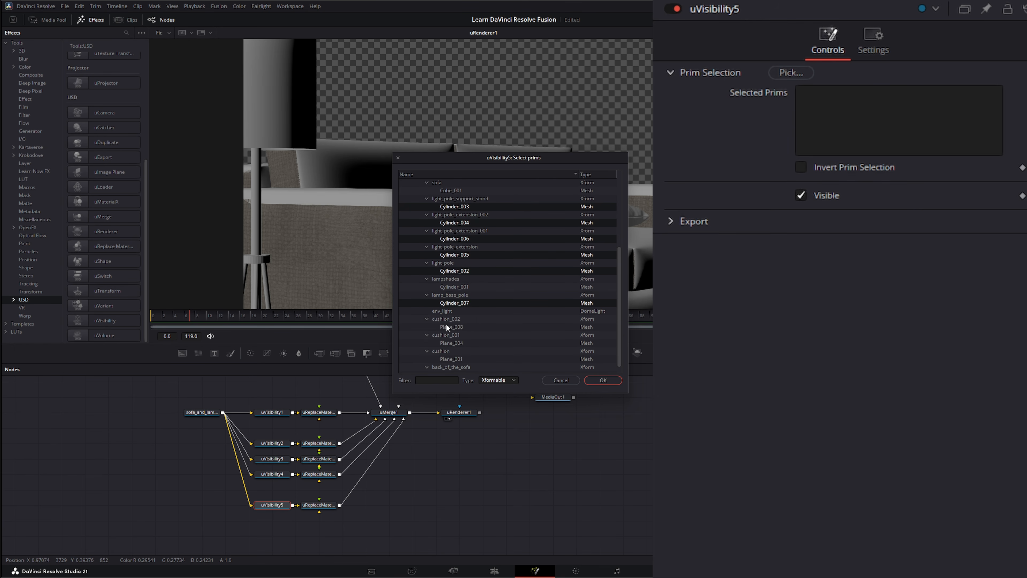
{"action": "scroll", "coordinate": [449, 325], "scroll_direction": "down", "scroll_amount": 1}
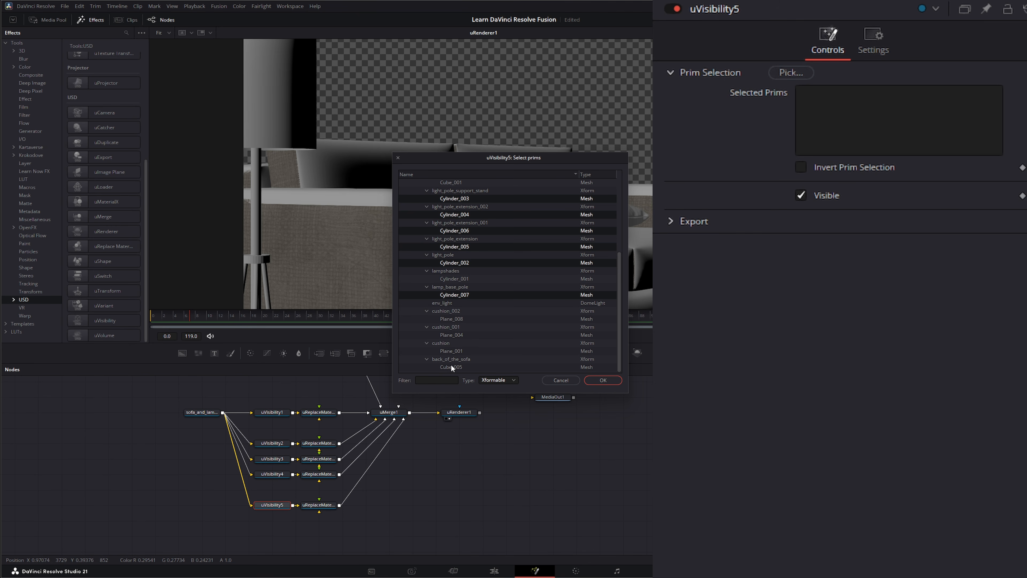
{"action": "scroll", "coordinate": [454, 308], "scroll_direction": "up", "scroll_amount": 5}
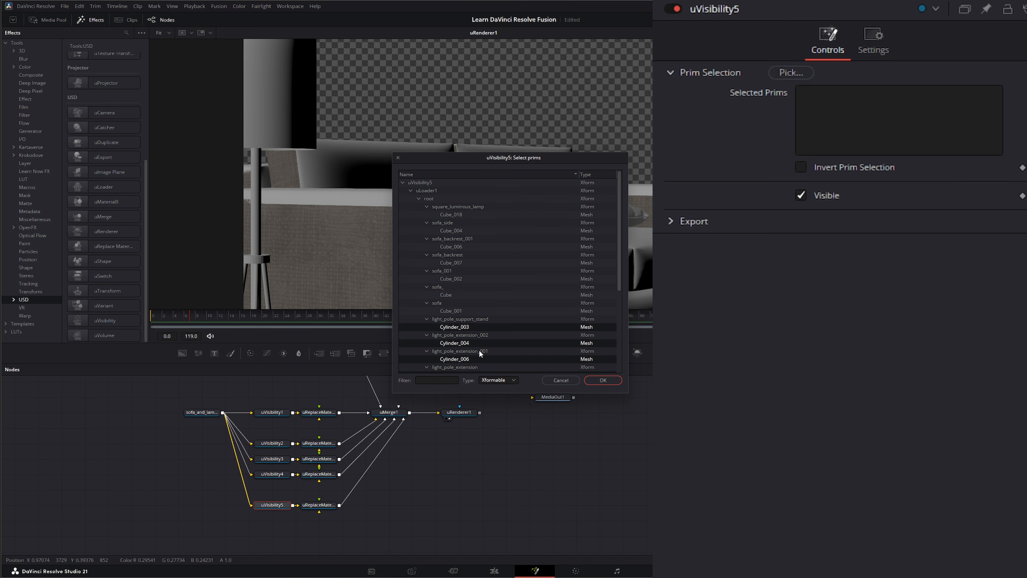
{"action": "left_click", "coordinate": [608, 378]}
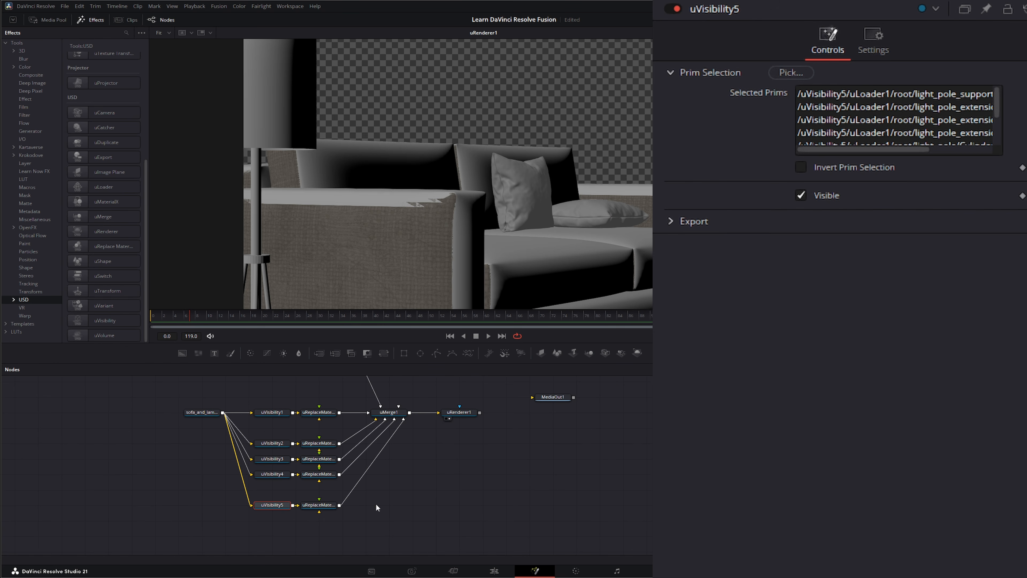
{"action": "left_click", "coordinate": [801, 166]}
{"action": "left_click", "coordinate": [800, 195]}
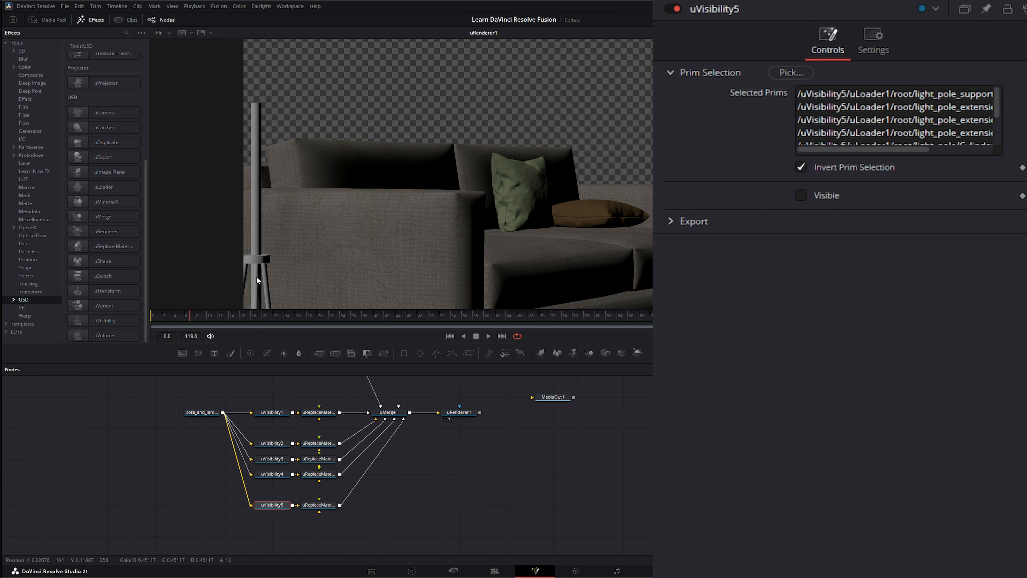
{"action": "left_click", "coordinate": [319, 504]}
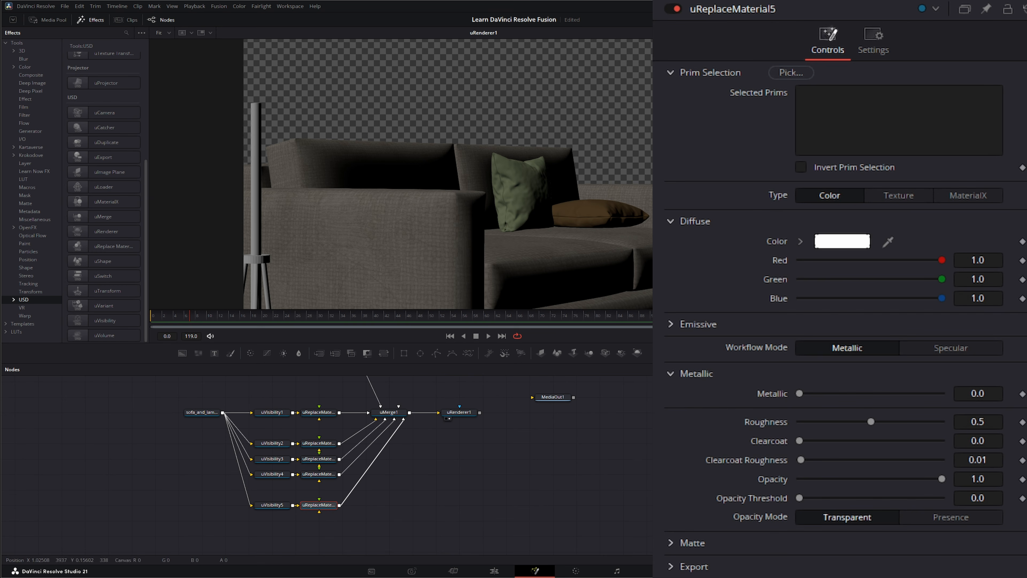
Step: Select Cylinder_003, 004, 006, 005, 002 and 007 from the lamp pole groups as uReplaceMaterial5's targets
{"action": "left_click", "coordinate": [791, 74]}
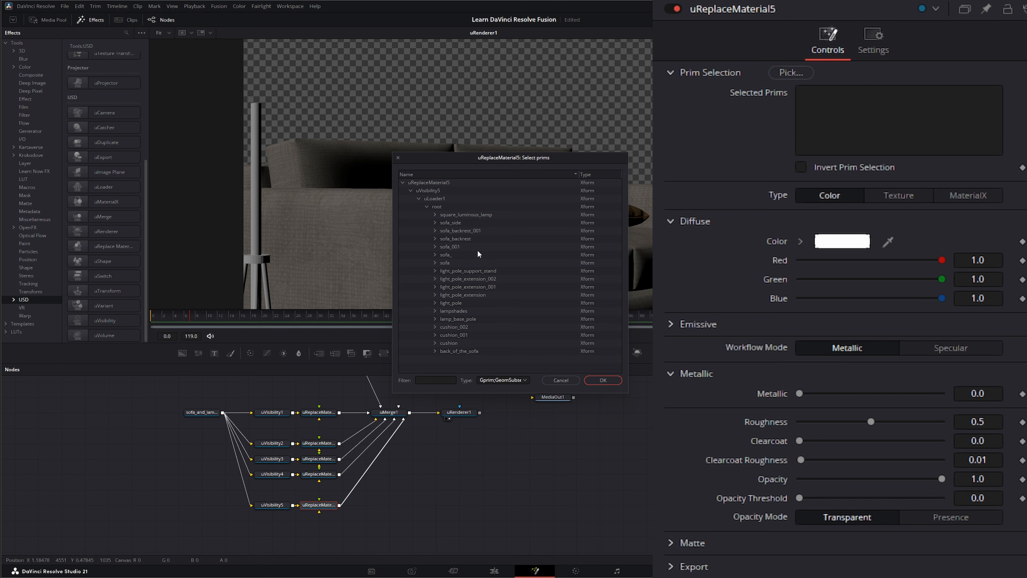
{"action": "left_click", "coordinate": [436, 270]}
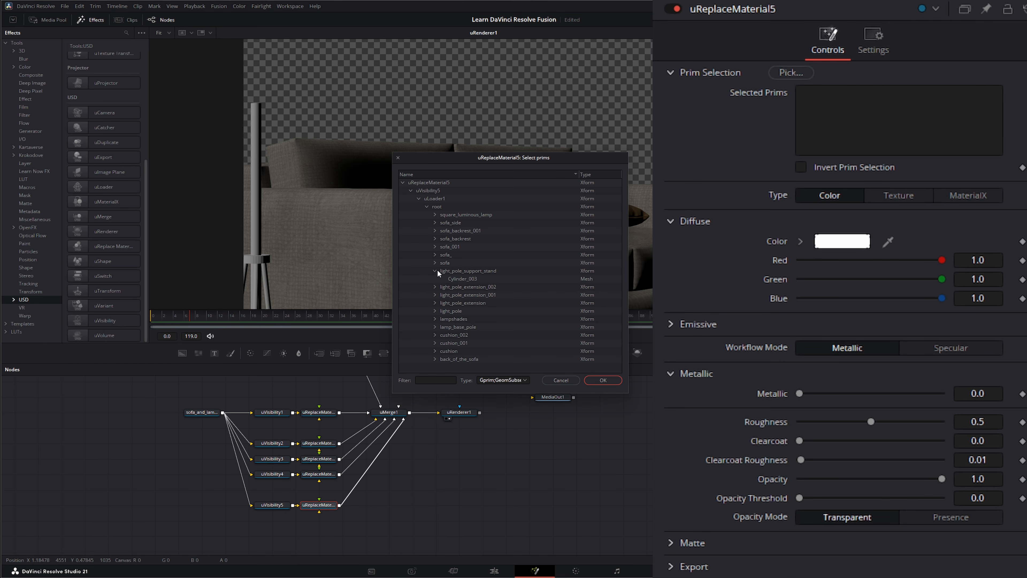
{"action": "left_click", "coordinate": [466, 279]}
{"action": "left_click", "coordinate": [435, 286]}
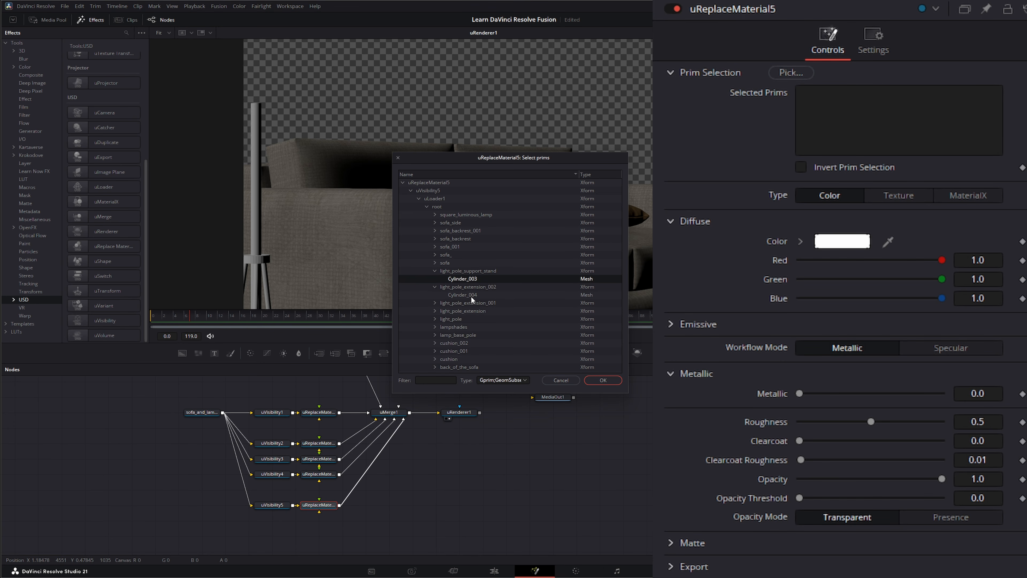
{"action": "left_click", "coordinate": [470, 295], "text": "ctrl"}
{"action": "left_click", "coordinate": [434, 303]}
{"action": "left_click", "coordinate": [461, 310], "text": "ctrl"}
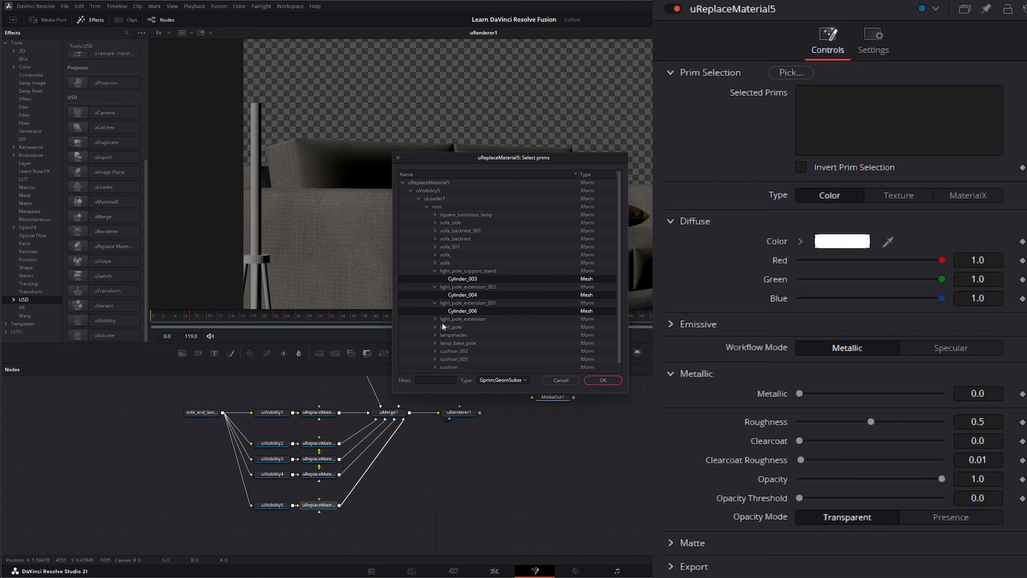
{"action": "left_click", "coordinate": [434, 319]}
{"action": "left_click", "coordinate": [463, 327], "text": "ctrl"}
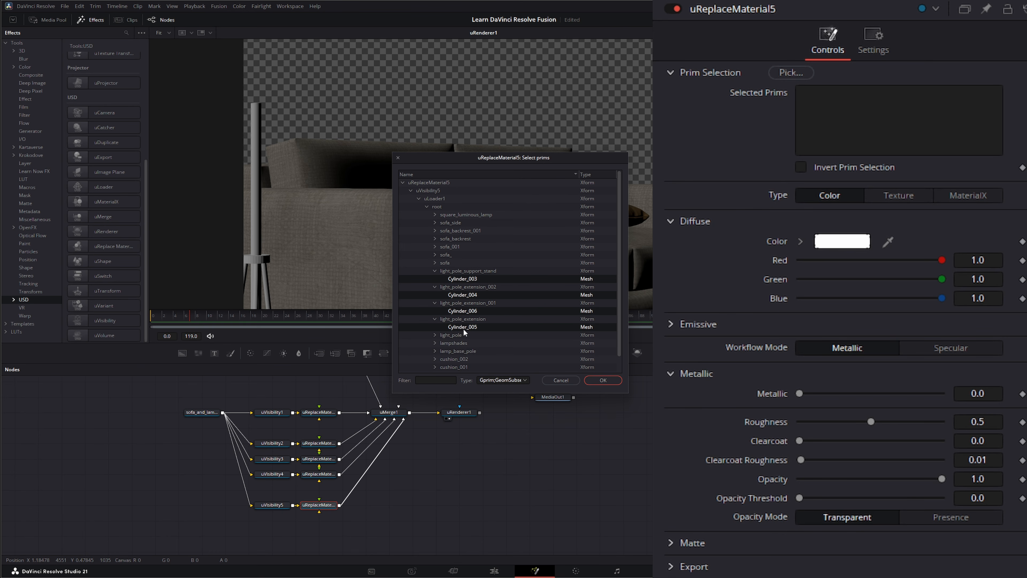
{"action": "left_click", "coordinate": [434, 334]}
{"action": "left_click", "coordinate": [459, 342], "text": "ctrl"}
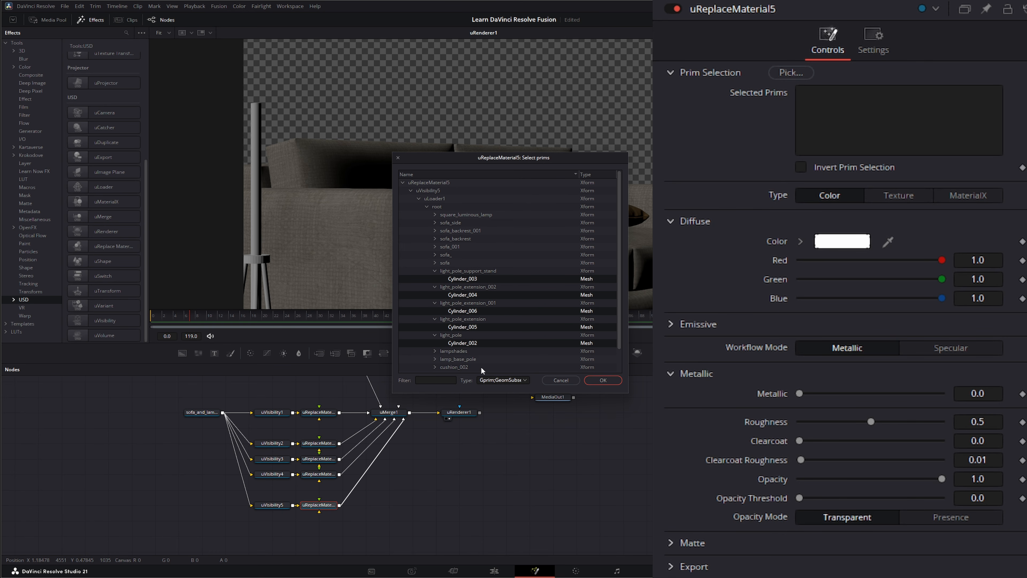
{"action": "left_click", "coordinate": [435, 359]}
{"action": "left_click", "coordinate": [469, 367], "text": "ctrl"}
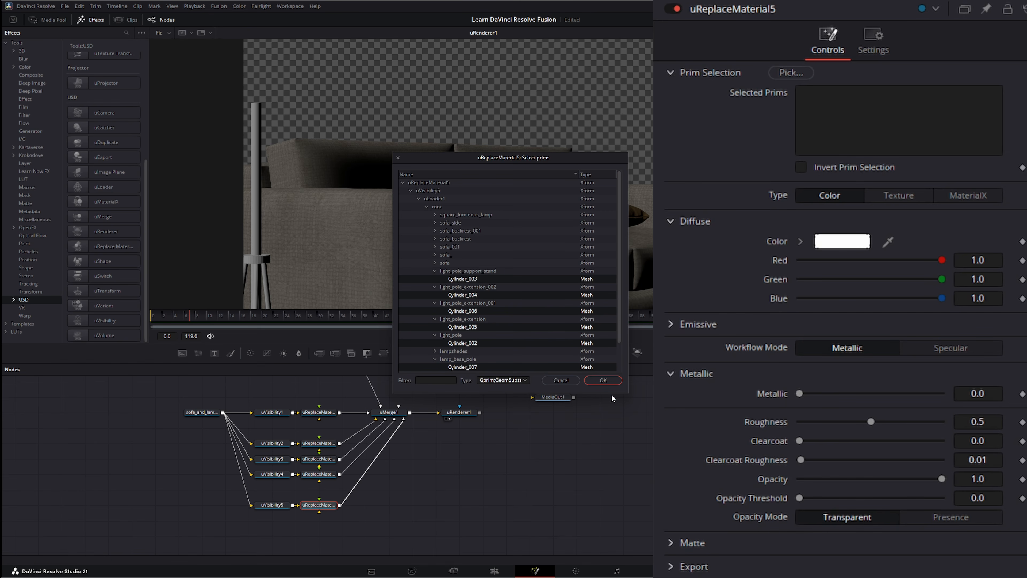
{"action": "left_click", "coordinate": [610, 379]}
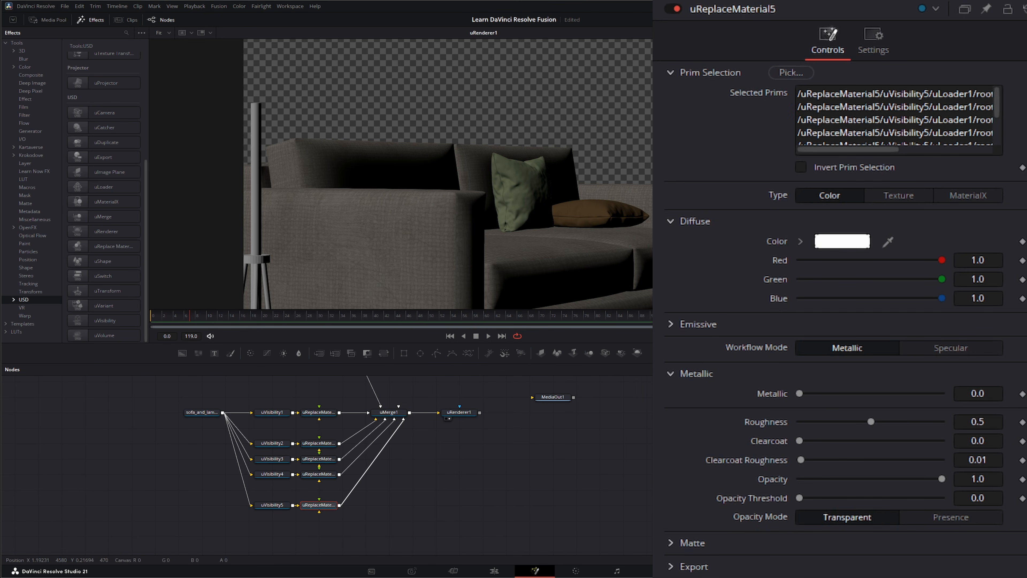
Step: Colour uReplaceMaterial5 golden brown #755d2d, make it nearly fully metallic and lower roughness
{"action": "left_click", "coordinate": [853, 242]}
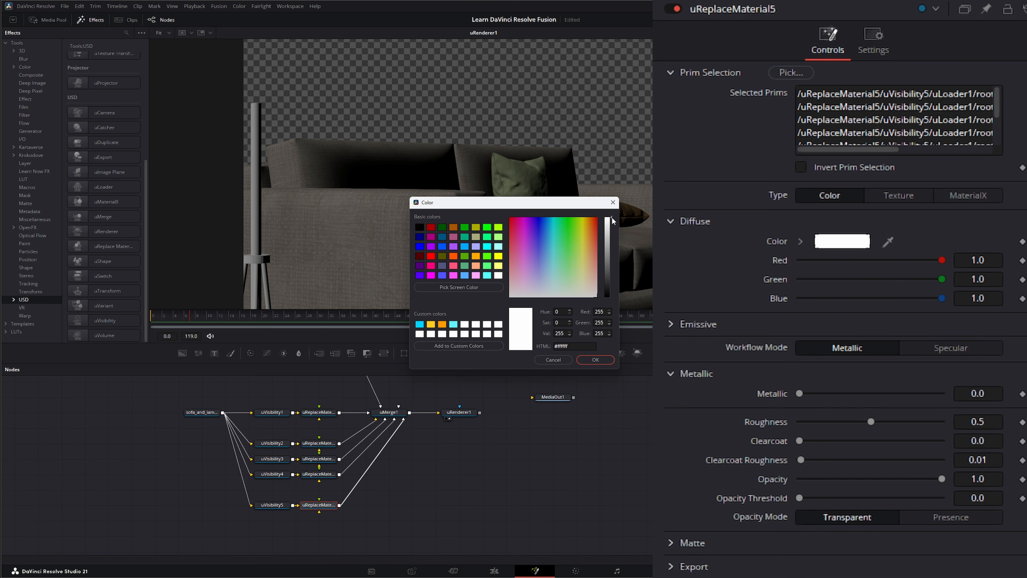
{"action": "left_click_drag", "start_coordinate": [613, 221], "coordinate": [609, 263]}
{"action": "left_click", "coordinate": [591, 263]}
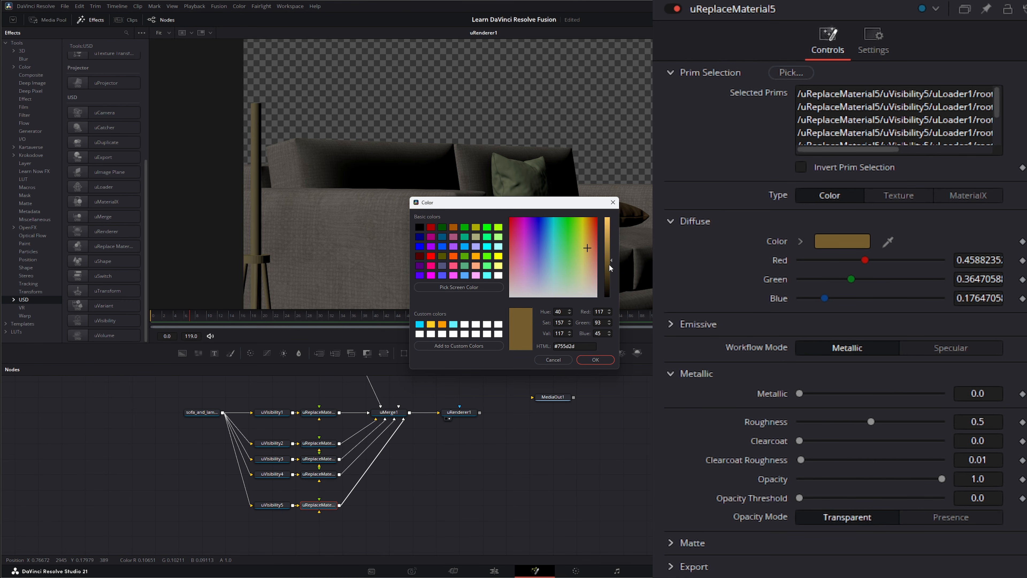
{"action": "left_click", "coordinate": [609, 362]}
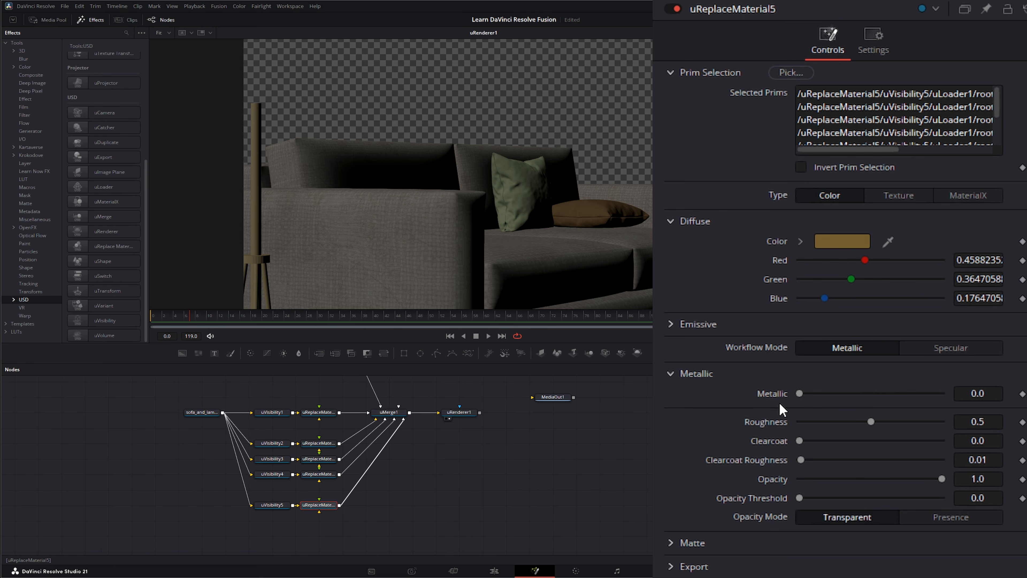
{"action": "left_click_drag", "start_coordinate": [800, 393], "coordinate": [939, 400]}
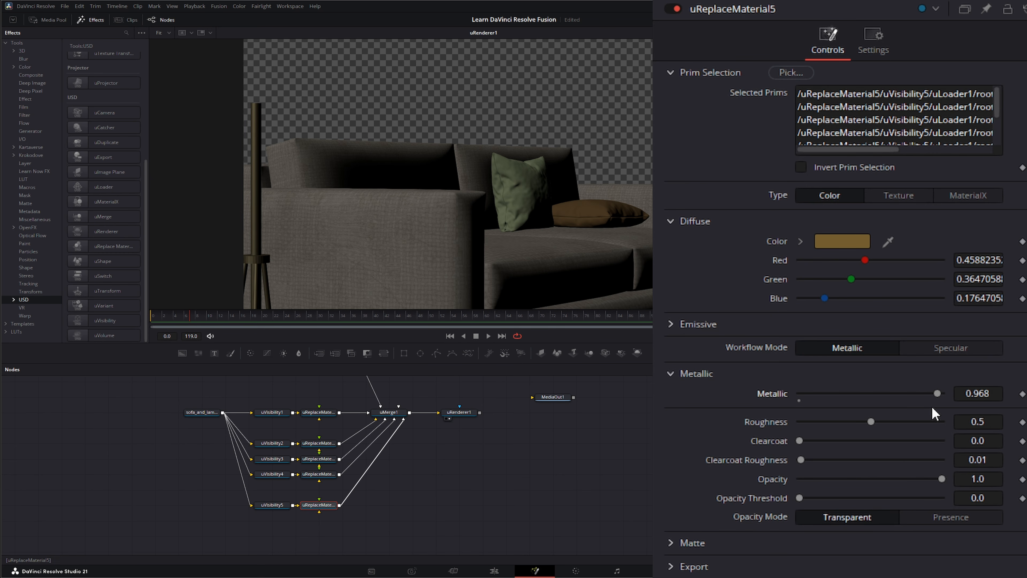
{"action": "left_click_drag", "start_coordinate": [871, 422], "coordinate": [856, 422]}
{"action": "left_click_drag", "start_coordinate": [799, 441], "coordinate": [881, 448]}
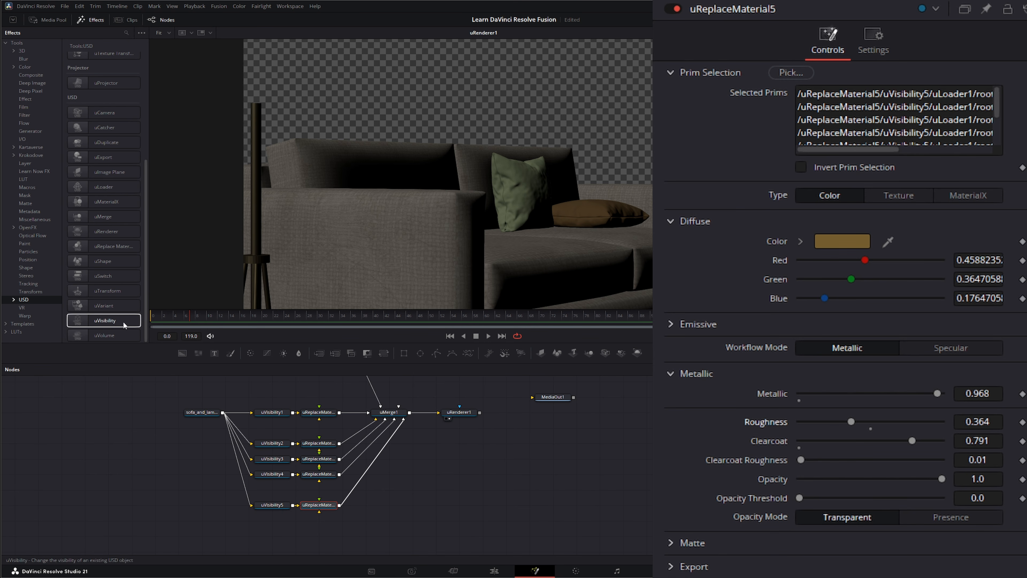
Step: Add uVisibility6 and uReplaceMaterial6, routing sofa_and_lamp through them into uMerge1
{"action": "left_click_drag", "start_coordinate": [104, 320], "coordinate": [274, 534]}
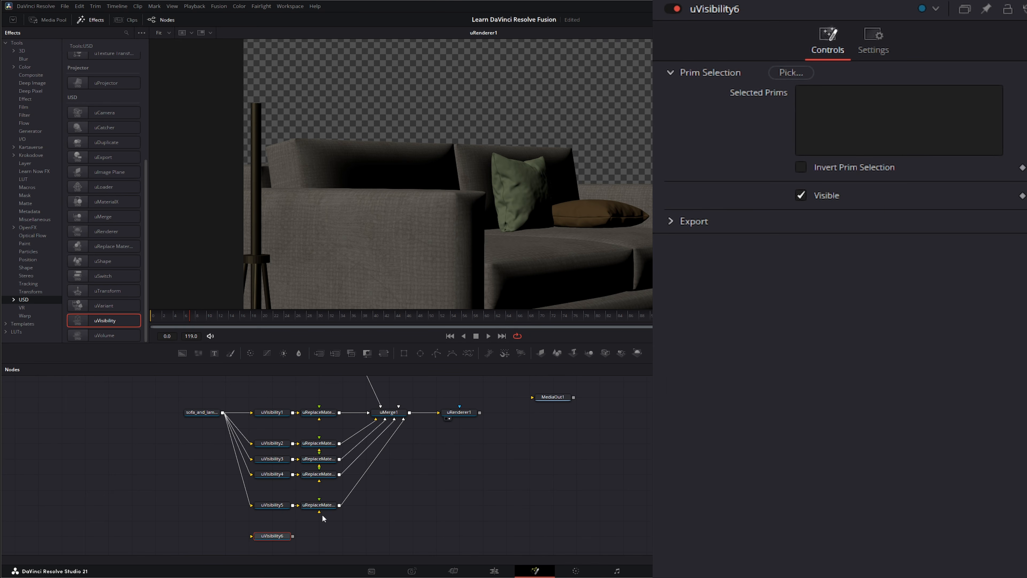
{"action": "left_click_drag", "start_coordinate": [223, 412], "coordinate": [252, 541]}
{"action": "left_click", "coordinate": [115, 252]}
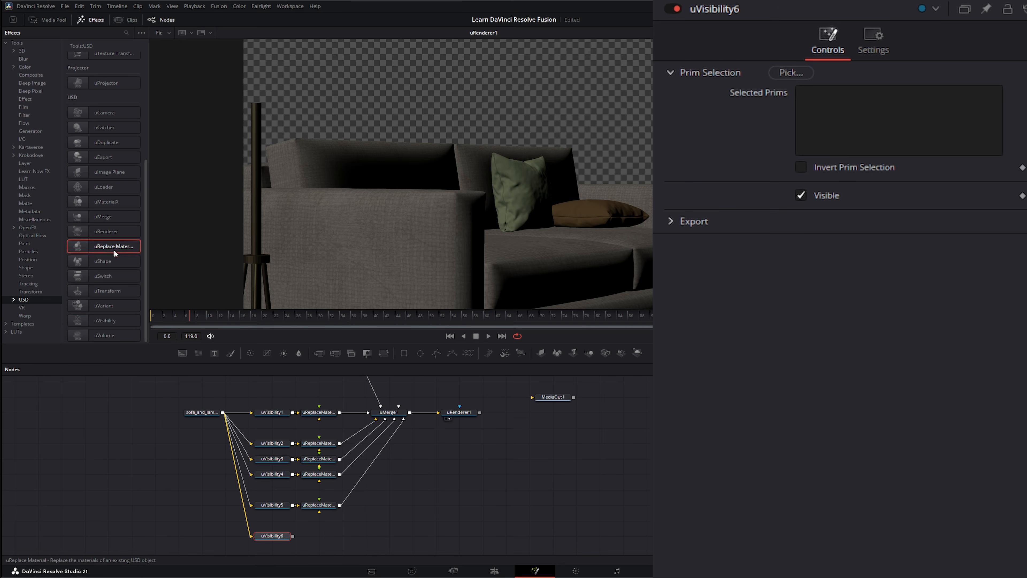
{"action": "left_click", "coordinate": [115, 252]}
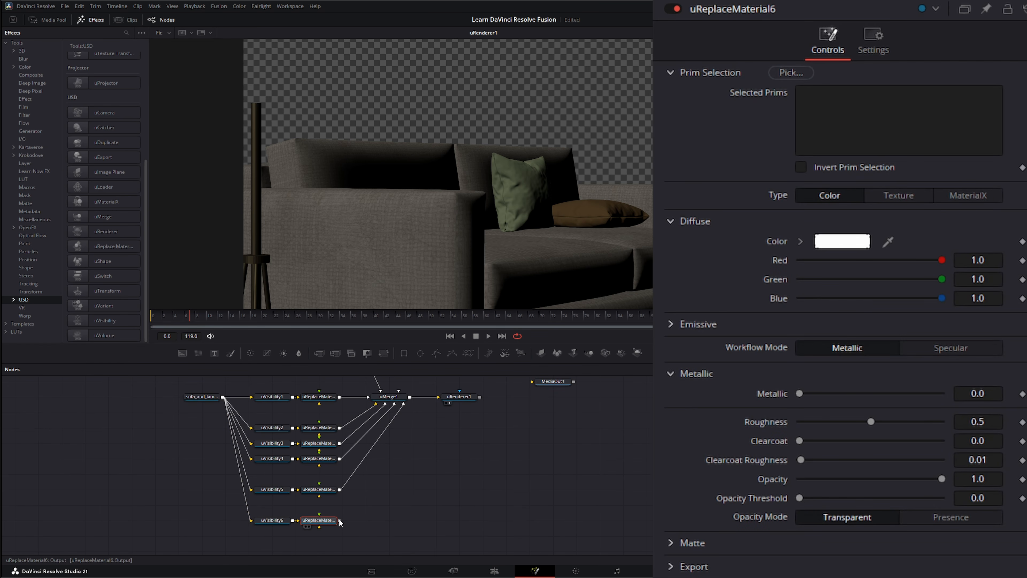
{"action": "left_click_drag", "start_coordinate": [340, 522], "coordinate": [398, 401]}
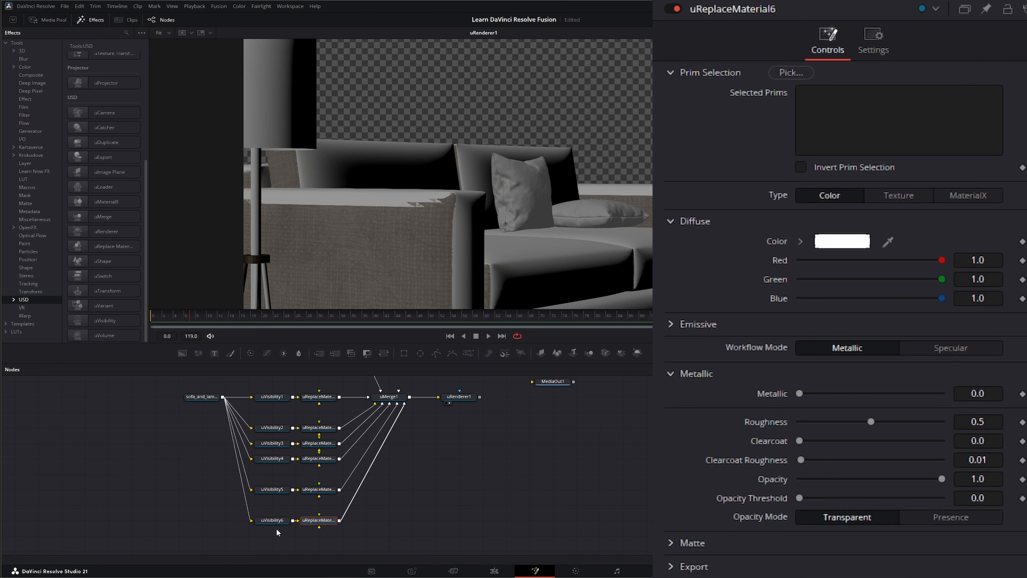
Step: Set uVisibility6 to Cylinder_001 with Invert checked and Visible unchecked, then select uReplaceMaterial6
{"action": "left_click", "coordinate": [272, 521]}
{"action": "left_click", "coordinate": [792, 73]}
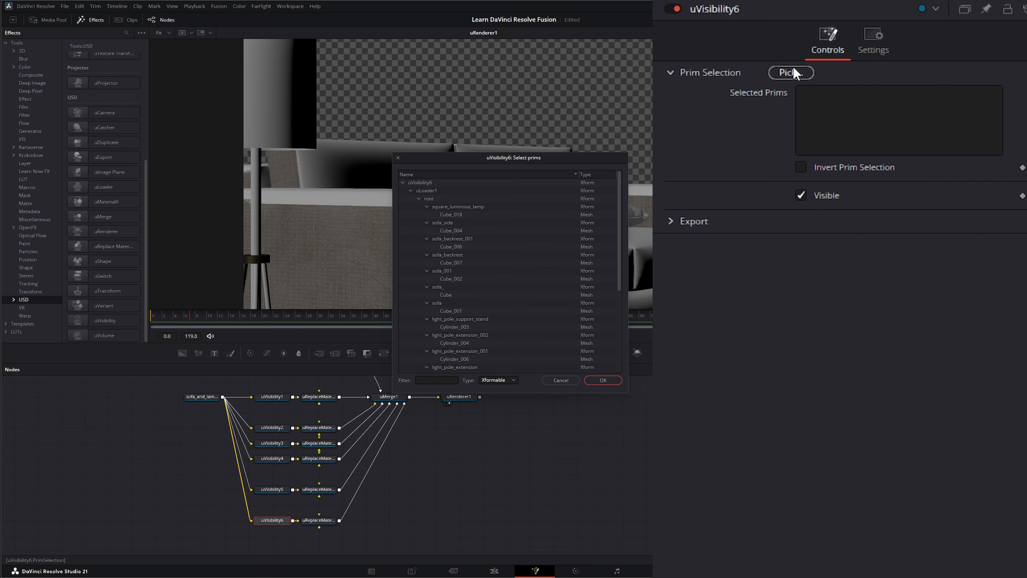
{"action": "scroll", "coordinate": [447, 328], "scroll_direction": "down", "scroll_amount": 5}
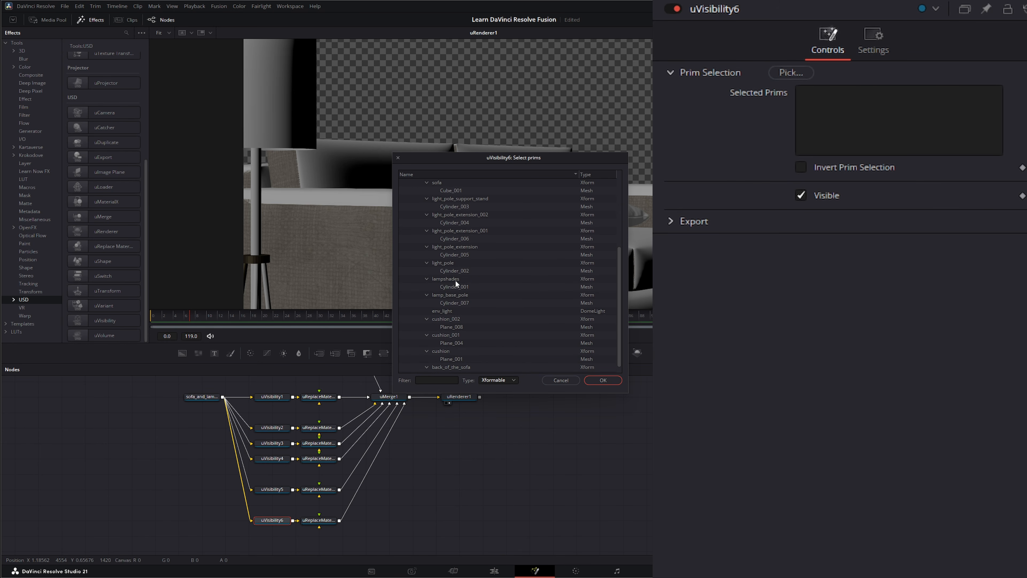
{"action": "left_click", "coordinate": [452, 286]}
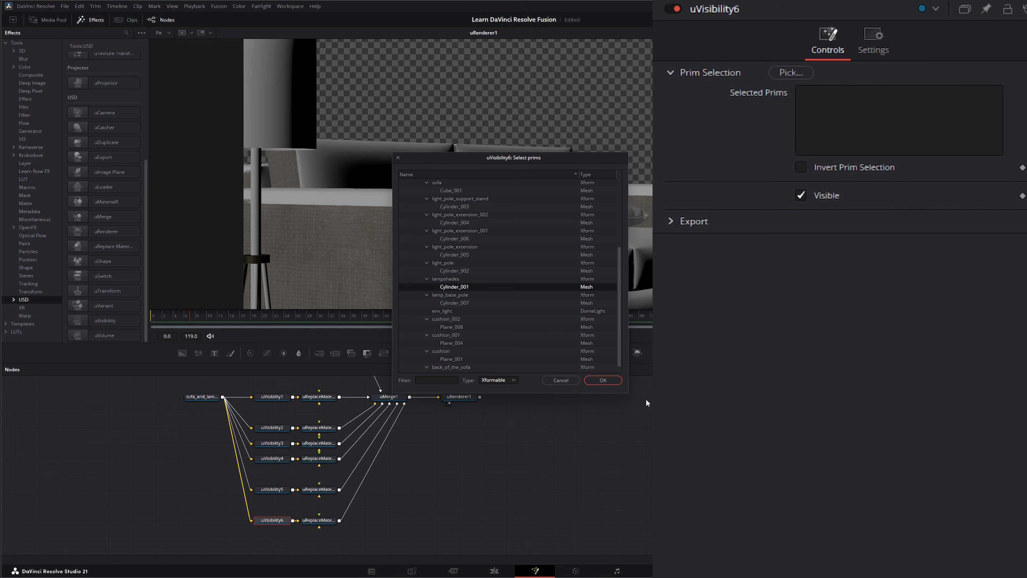
{"action": "left_click", "coordinate": [603, 380]}
{"action": "left_click", "coordinate": [801, 167]}
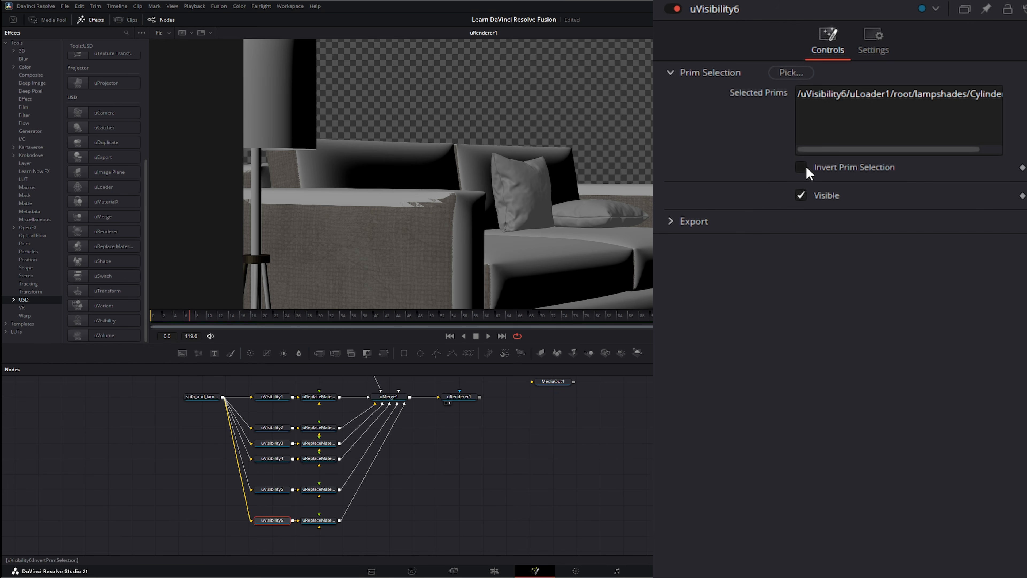
{"action": "left_click", "coordinate": [801, 196]}
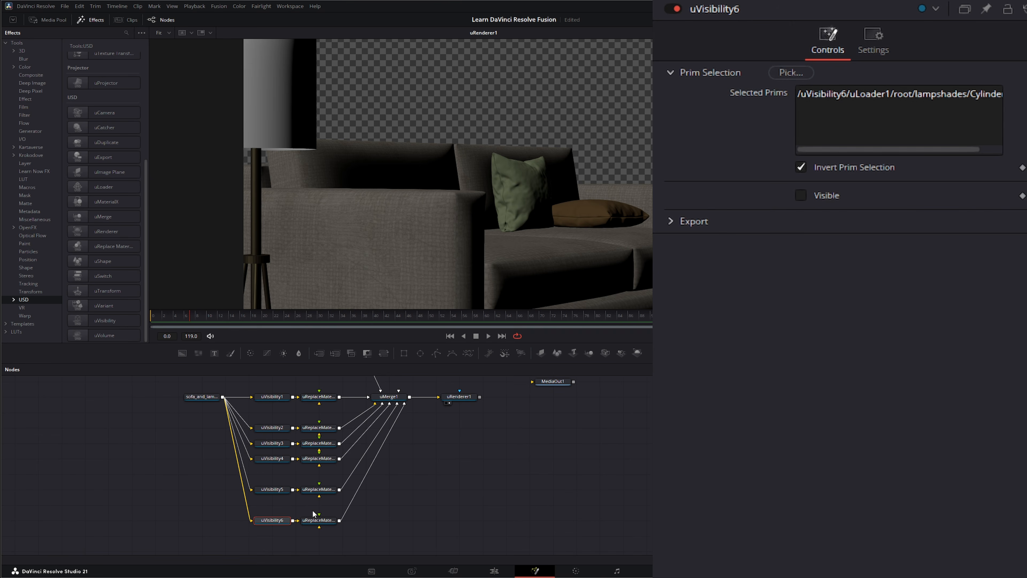
{"action": "left_click", "coordinate": [317, 519]}
Step: Target uReplaceMaterial6 at the lampshades > Cylinder_001 prim
{"action": "left_click", "coordinate": [792, 72]}
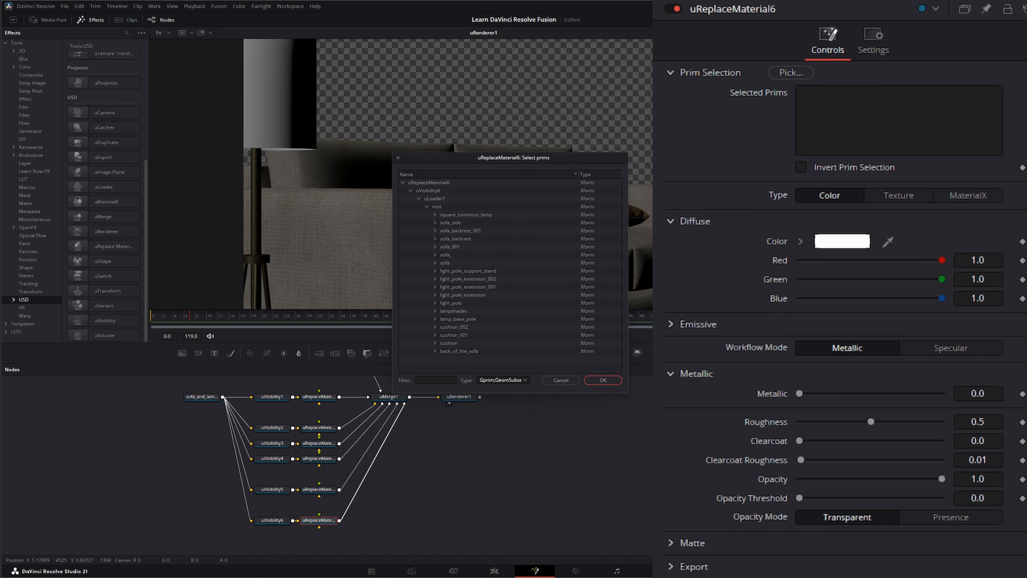
{"action": "double_click", "coordinate": [442, 310]}
{"action": "left_click", "coordinate": [462, 318]}
{"action": "left_click", "coordinate": [603, 380]}
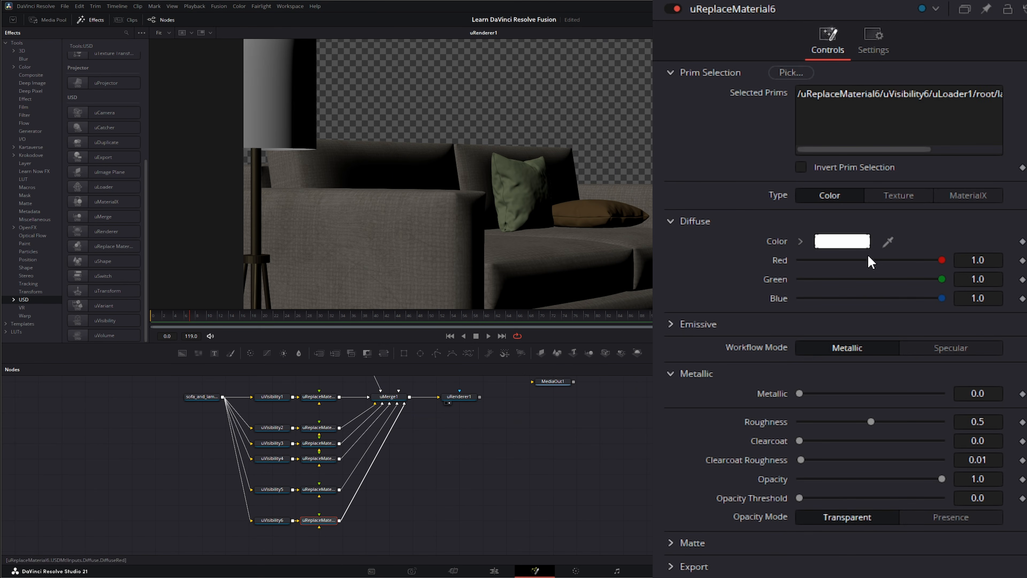
Step: Give the lampshade a #fff6d5 cream diffuse, roughness 0.84 and opacity 0.882
{"action": "left_click", "coordinate": [850, 243]}
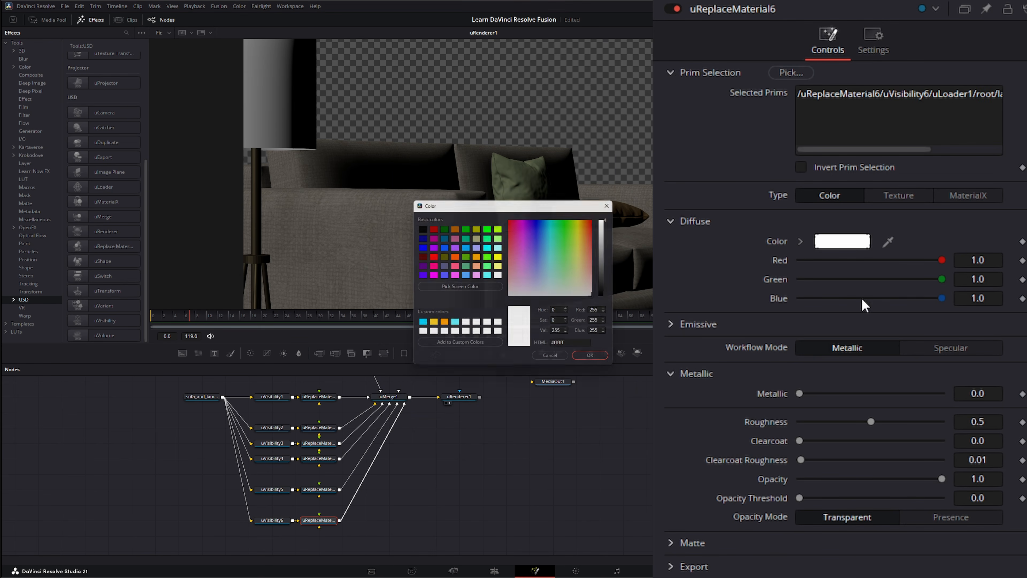
{"action": "left_click", "coordinate": [586, 285]}
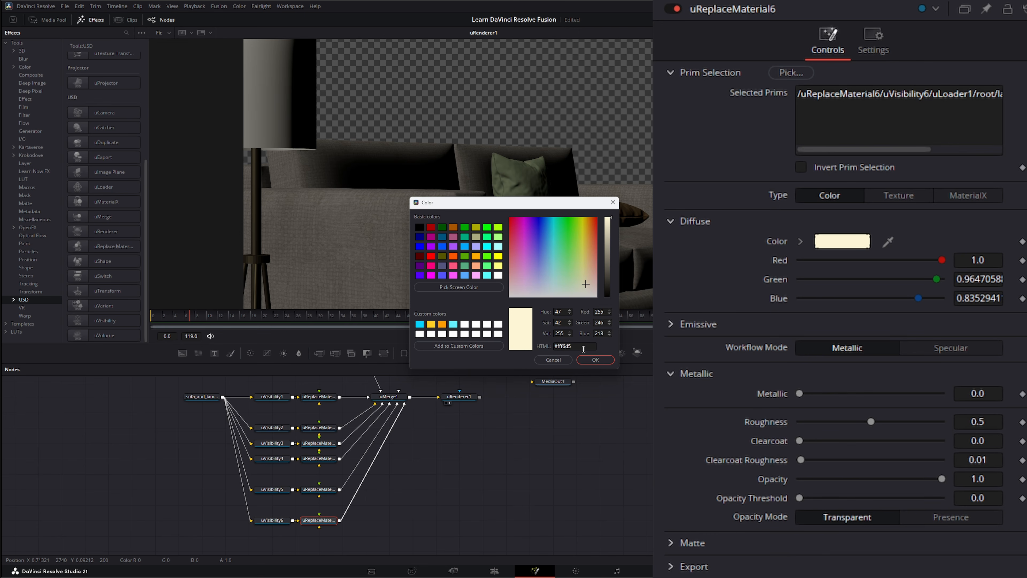
{"action": "left_click", "coordinate": [596, 360]}
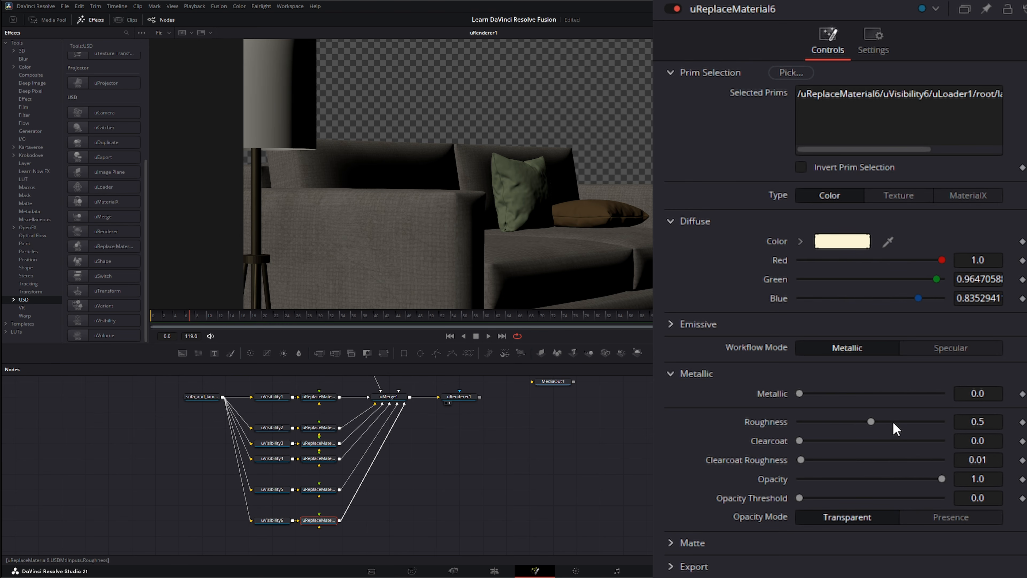
{"action": "left_click_drag", "start_coordinate": [870, 421], "coordinate": [916, 421]}
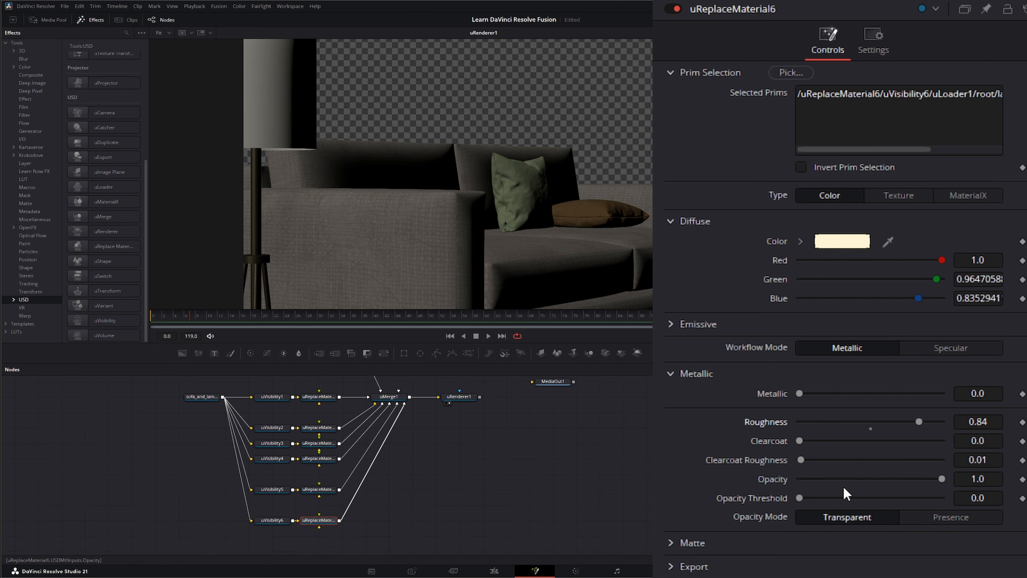
{"action": "mouse_move", "coordinate": [941, 477]}
{"action": "left_mouse_down"}
{"action": "mouse_move", "coordinate": [903, 477]}
{"action": "mouse_move", "coordinate": [925, 478]}
{"action": "left_mouse_up"}
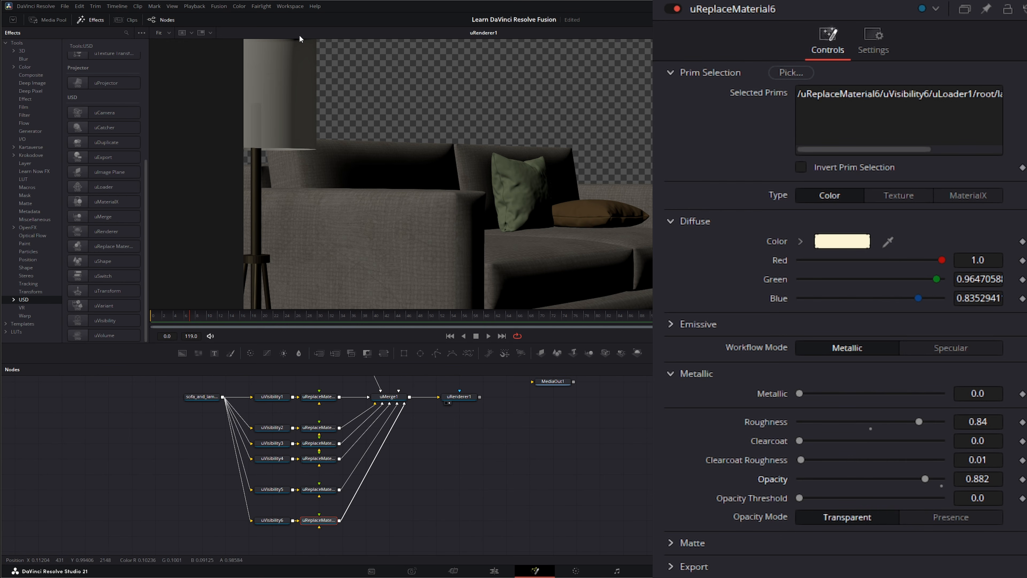
{"action": "mouse_move", "coordinate": [479, 469]}
{"action": "left_mouse_down"}
{"action": "mouse_move", "coordinate": [467, 491]}
{"action": "mouse_move", "coordinate": [468, 469]}
{"action": "left_mouse_up"}
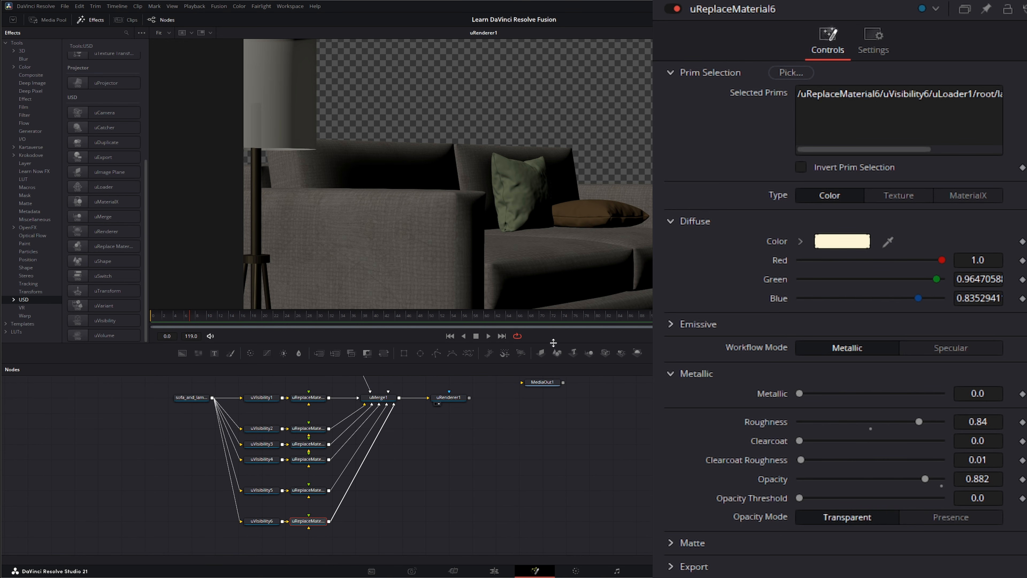
Step: Add a uSphereLight1 node feeding uMerge1, placed beside uCamera1
{"action": "scroll", "coordinate": [96, 153], "scroll_direction": "up", "scroll_amount": 5}
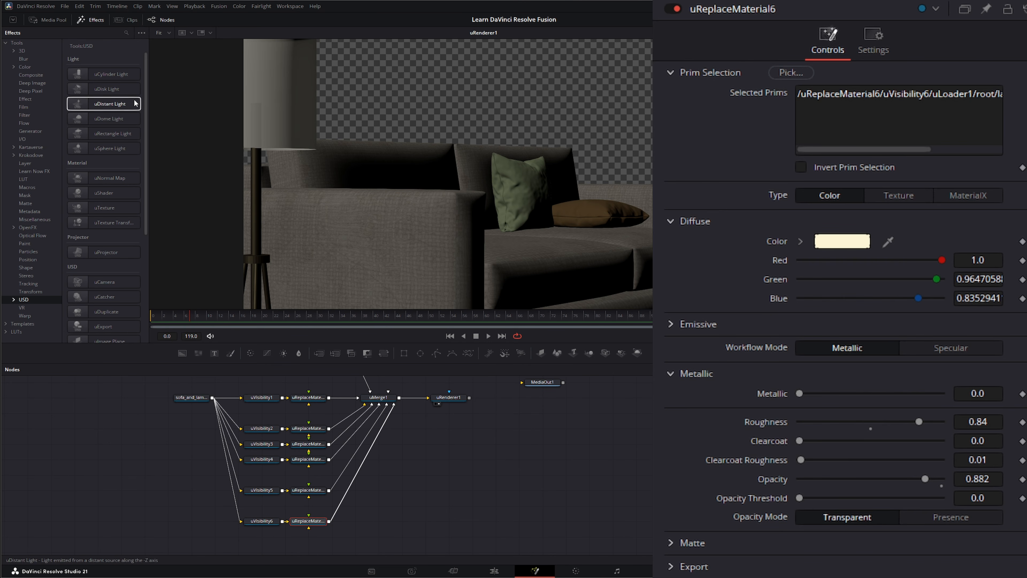
{"action": "left_click_drag", "start_coordinate": [101, 149], "coordinate": [254, 364]}
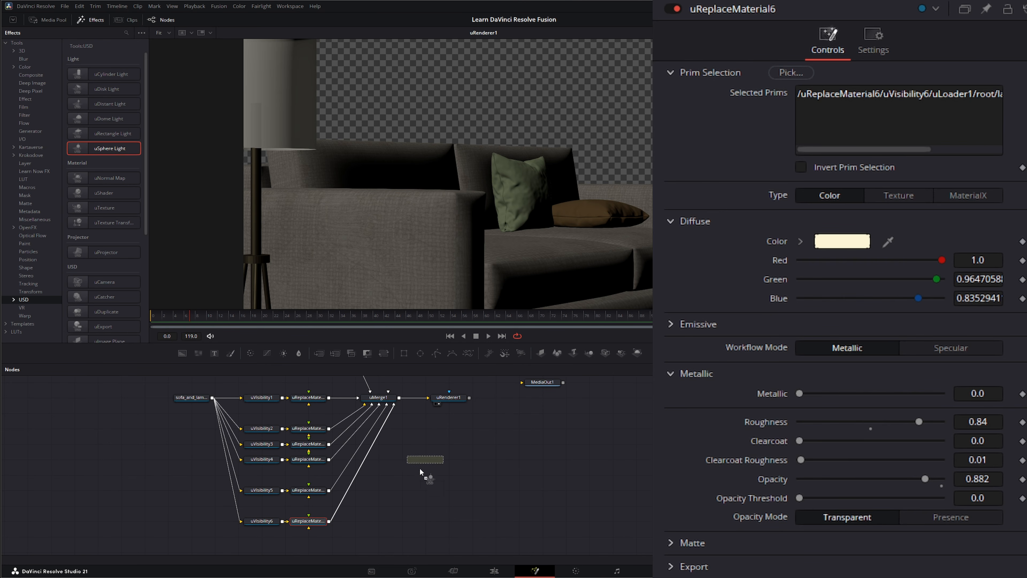
{"action": "left_click_drag", "start_coordinate": [420, 470], "coordinate": [422, 483]}
{"action": "left_click_drag", "start_coordinate": [494, 438], "coordinate": [490, 489]}
{"action": "left_click_drag", "start_coordinate": [423, 525], "coordinate": [383, 448]}
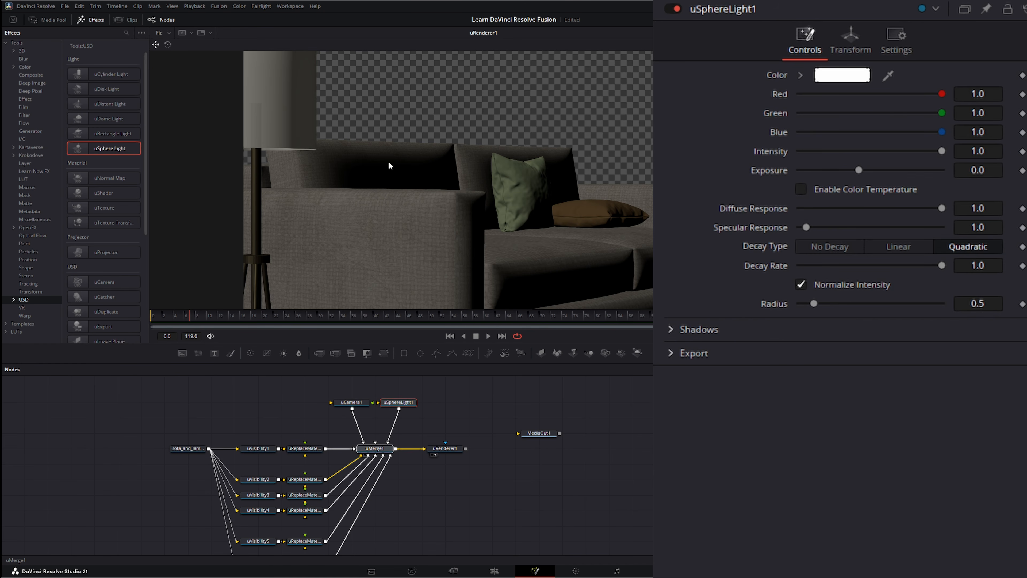
Step: Move the sphere light inside the lampshade, checking it from the Top and Perspective views
{"action": "key", "text": "1"}
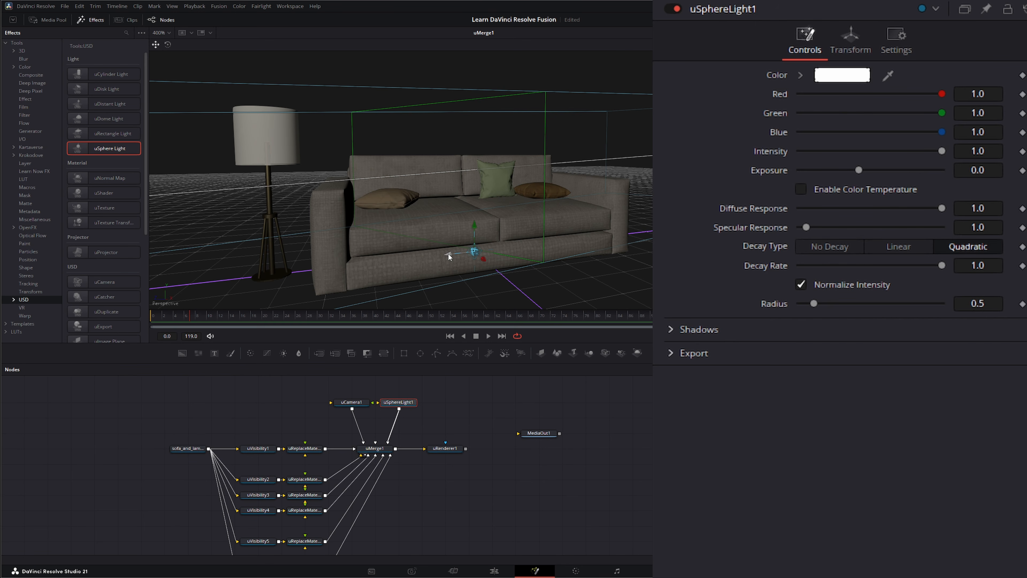
{"action": "left_click_drag", "start_coordinate": [448, 253], "coordinate": [274, 108]}
{"action": "right_click", "coordinate": [321, 174]}
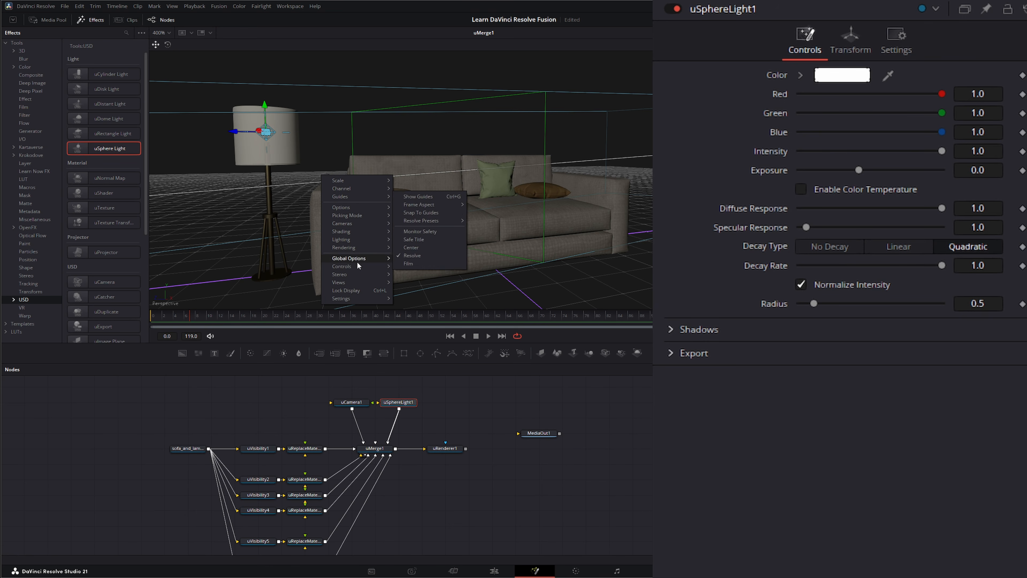
{"action": "mouse_move", "coordinate": [351, 225]}
{"action": "left_click", "coordinate": [414, 258]}
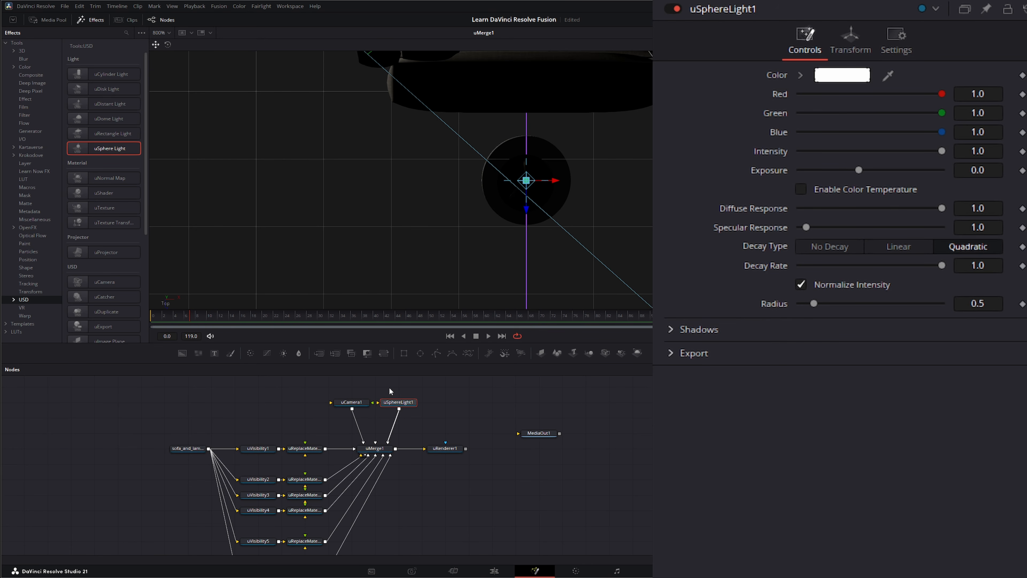
{"action": "right_click", "coordinate": [436, 183]}
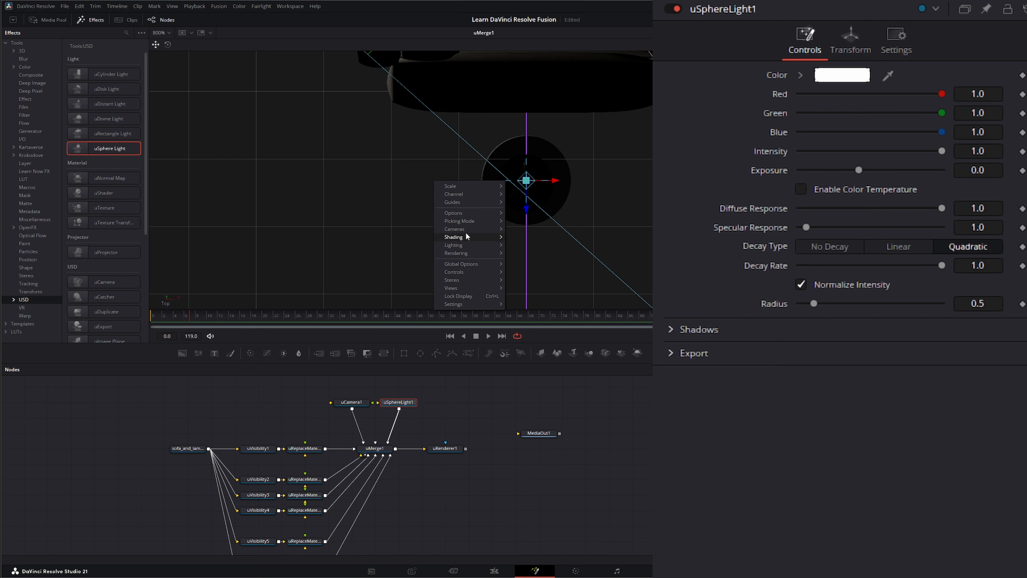
{"action": "mouse_move", "coordinate": [466, 235]}
{"action": "left_click", "coordinate": [529, 240]}
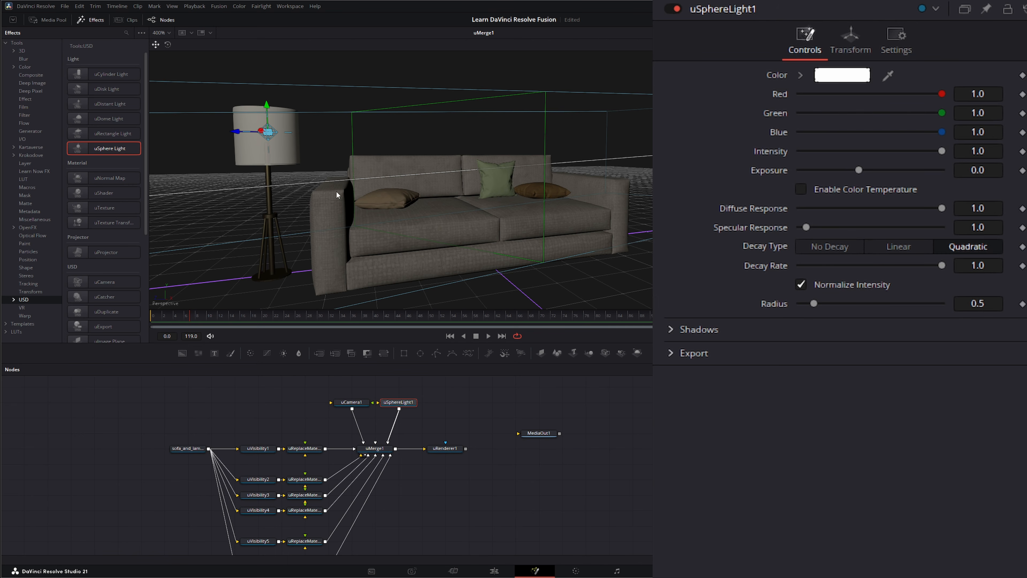
{"action": "left_click", "coordinate": [444, 452]}
{"action": "key", "text": "1"}
{"action": "left_click", "coordinate": [445, 448]}
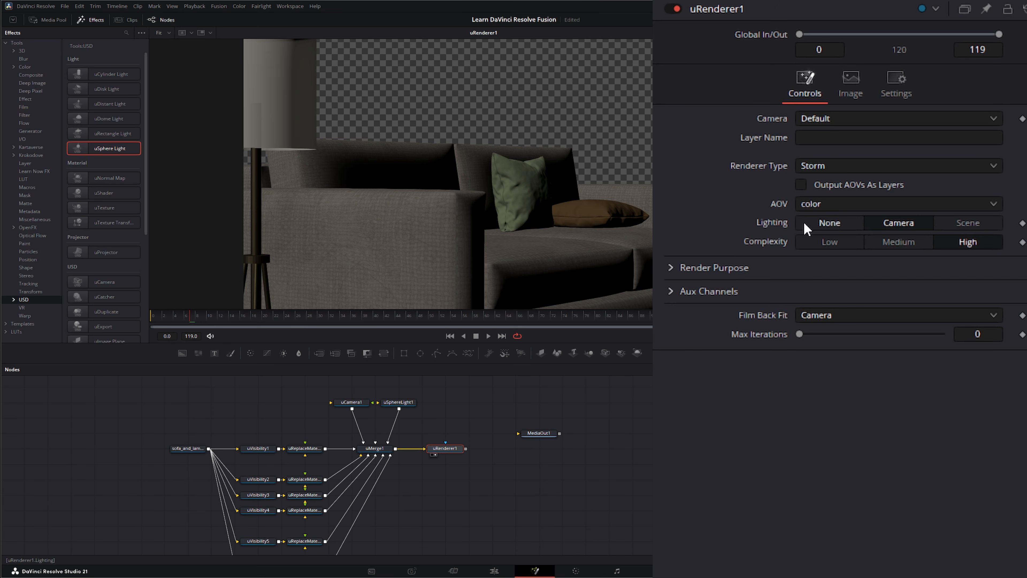
{"action": "left_click", "coordinate": [829, 222]}
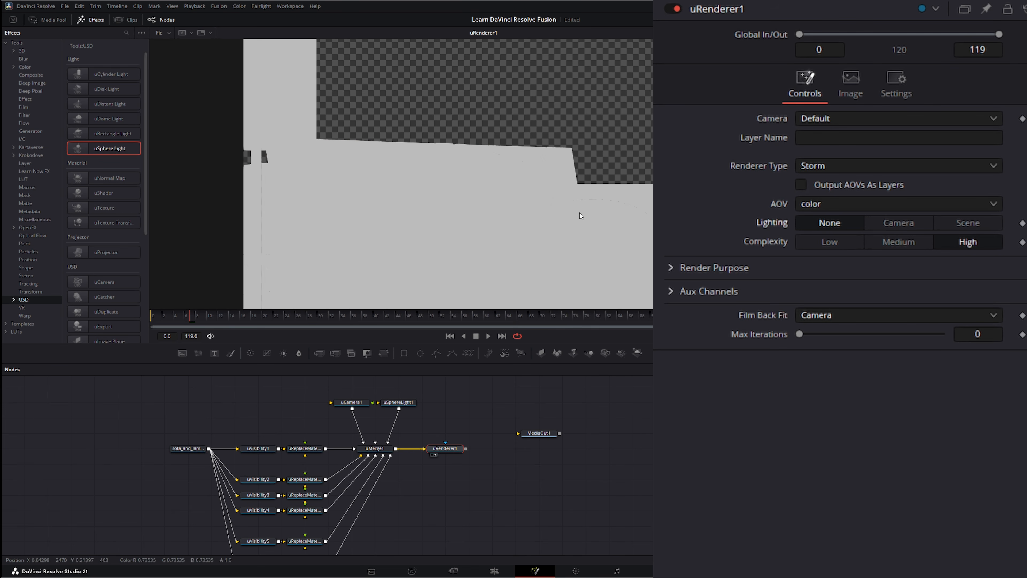
{"action": "left_click", "coordinate": [905, 226]}
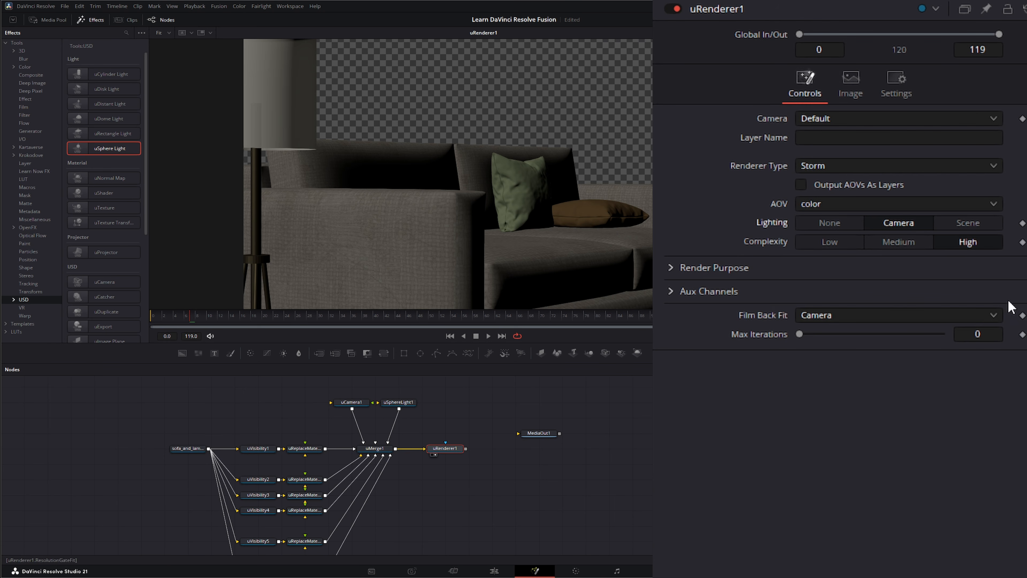
{"action": "left_click", "coordinate": [971, 224]}
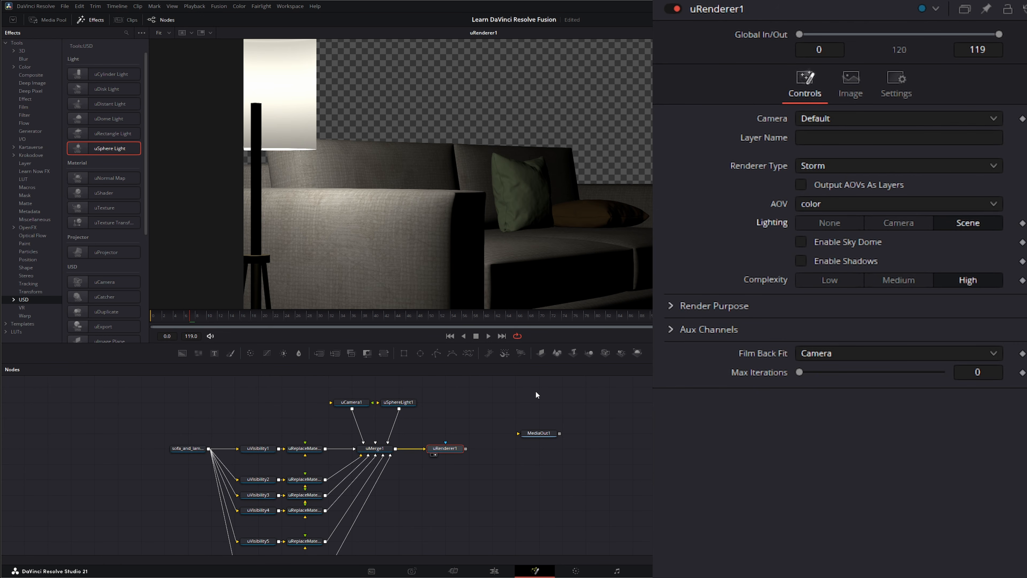
Step: Enable colour temperature on uSphereLight1 and set it to 5600
{"action": "left_click", "coordinate": [401, 402]}
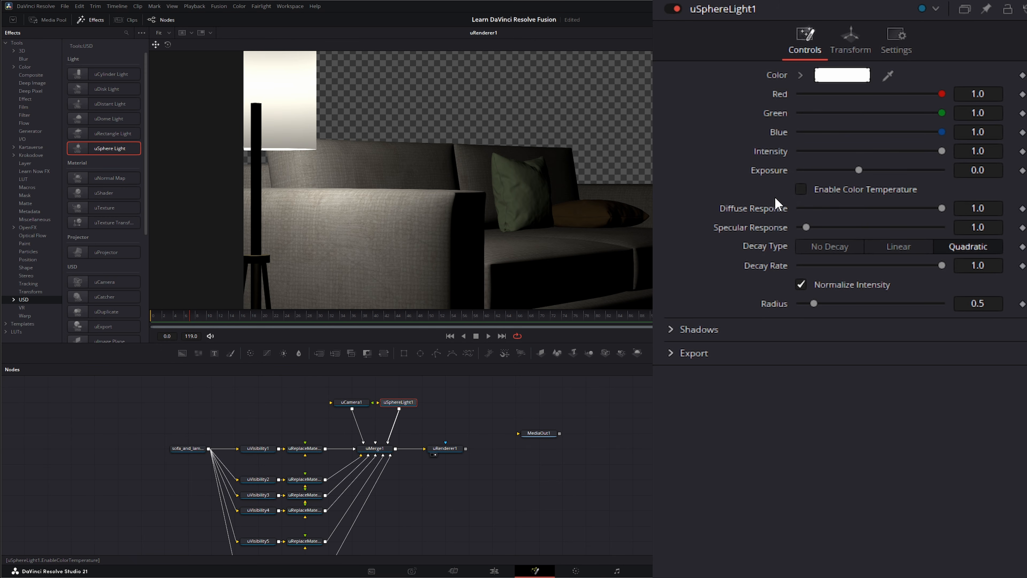
{"action": "left_click", "coordinate": [801, 189]}
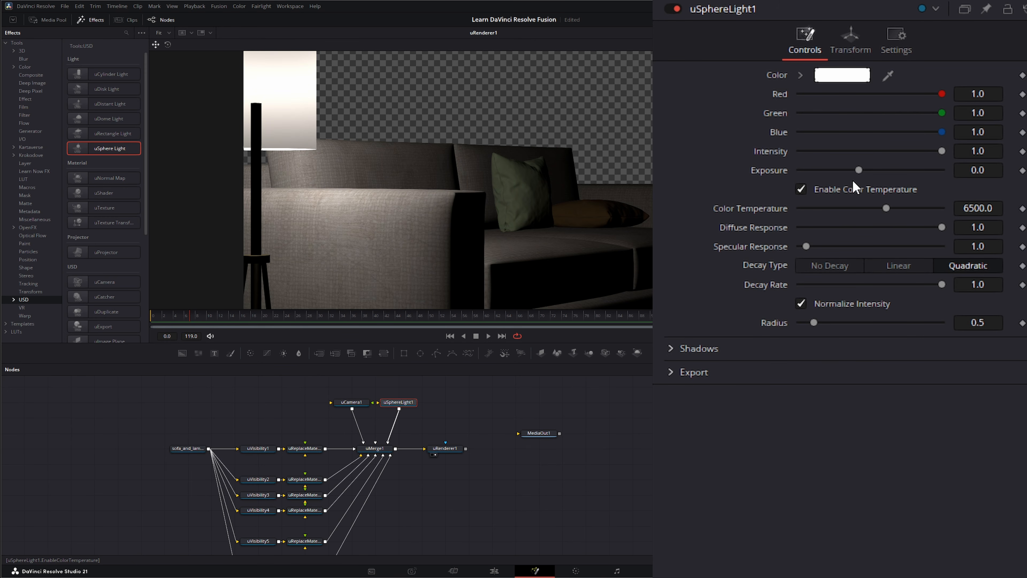
{"action": "left_click", "coordinate": [979, 207]}
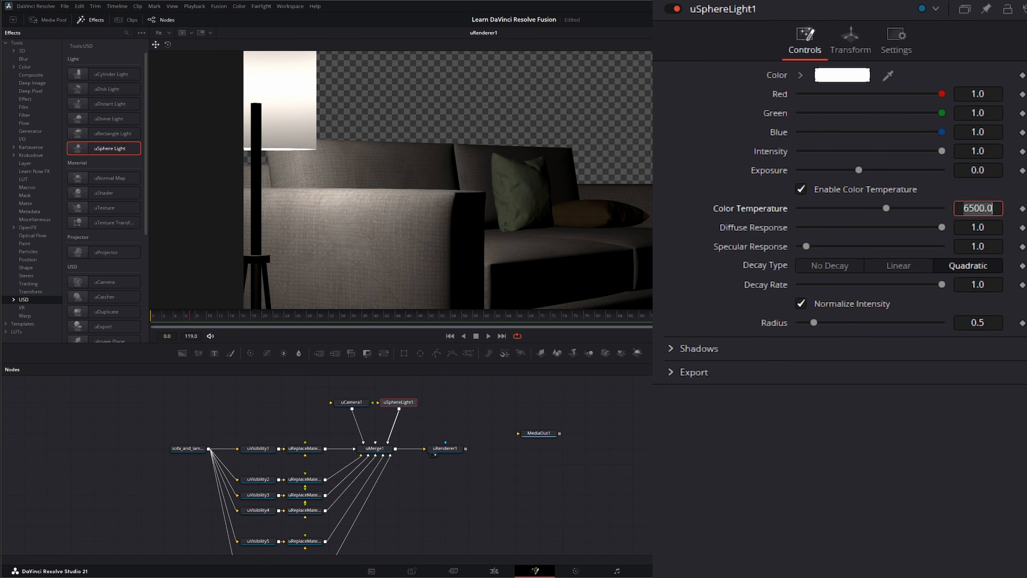
{"action": "type", "text": "5600"}
{"action": "key", "text": "Tab"}
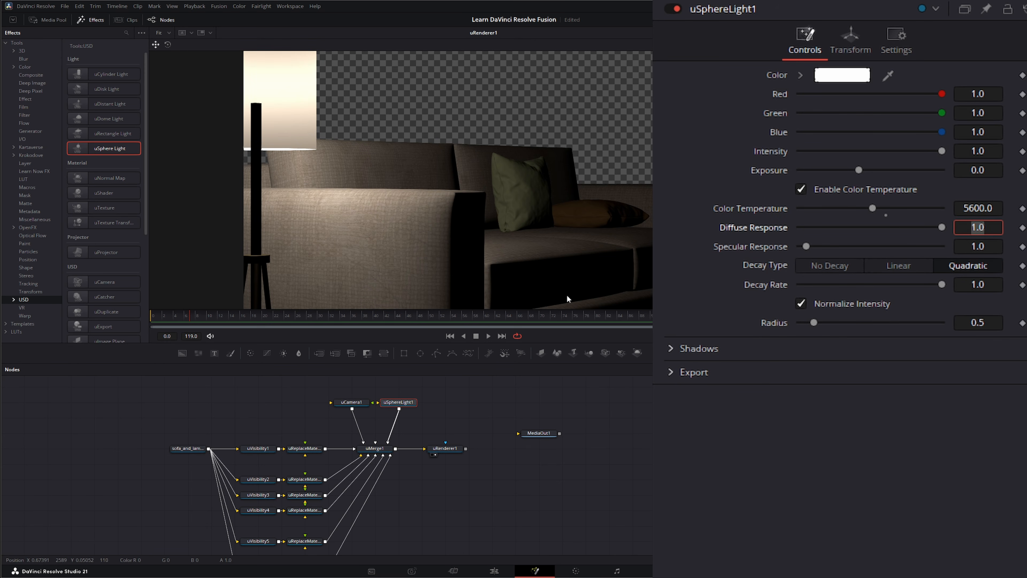
Step: Test the diffuse response, intensity and exposure sliders, undoing the exposure change
{"action": "mouse_move", "coordinate": [943, 228]}
{"action": "left_mouse_down"}
{"action": "mouse_move", "coordinate": [881, 229]}
{"action": "mouse_move", "coordinate": [947, 229]}
{"action": "left_mouse_up"}
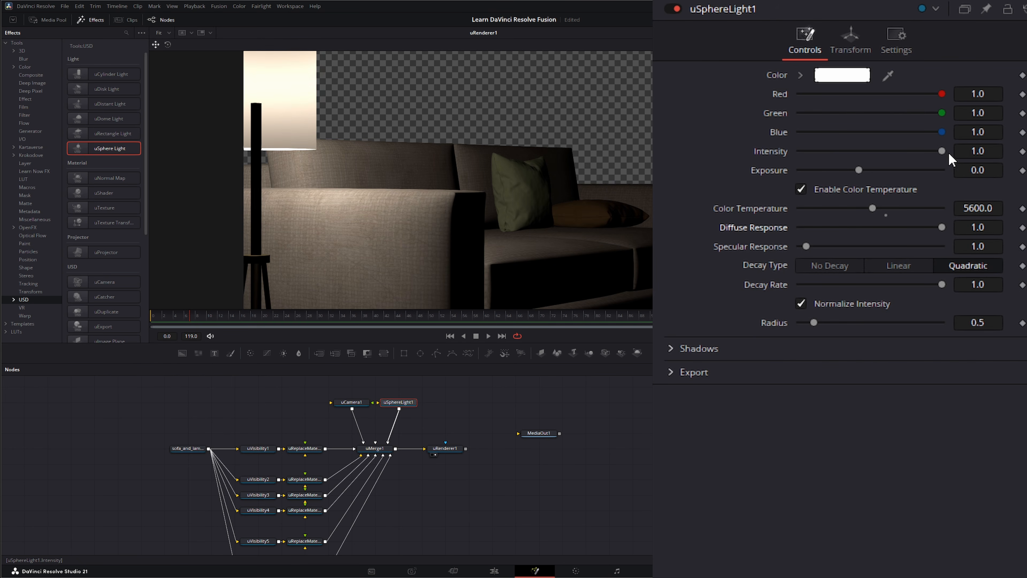
{"action": "mouse_move", "coordinate": [949, 151]}
{"action": "left_mouse_down"}
{"action": "mouse_move", "coordinate": [858, 158]}
{"action": "mouse_move", "coordinate": [946, 152]}
{"action": "left_mouse_up"}
{"action": "left_click", "coordinate": [863, 172]}
{"action": "key", "text": "ctrl+z"}
{"action": "left_click_drag", "start_coordinate": [472, 412], "coordinate": [449, 433]}
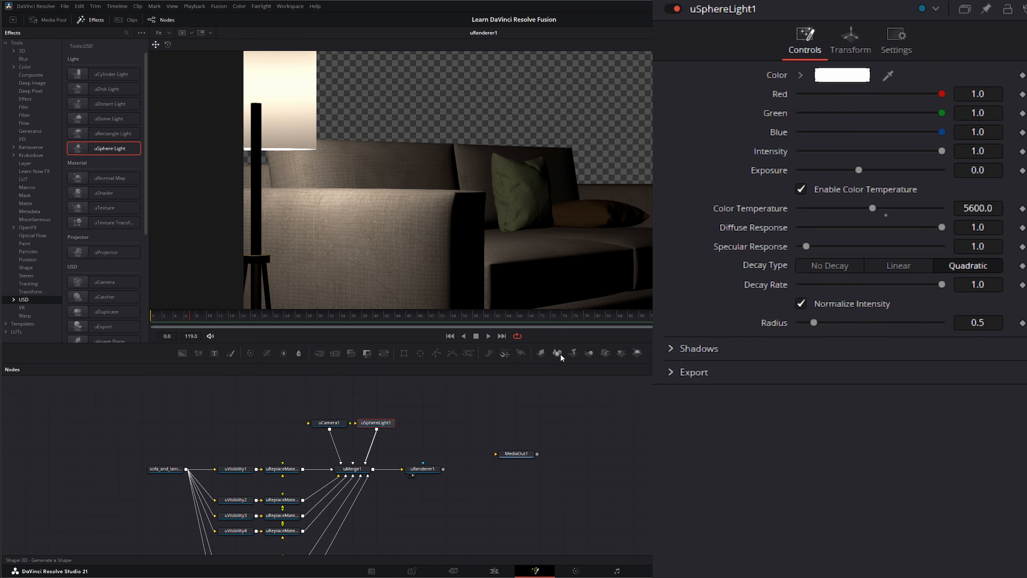
Step: Add a uShape1 node beside the sphere light and set its shape to Plane
{"action": "scroll", "coordinate": [100, 202], "scroll_direction": "down", "scroll_amount": 3}
{"action": "scroll", "coordinate": [100, 227], "scroll_direction": "down", "scroll_amount": 1}
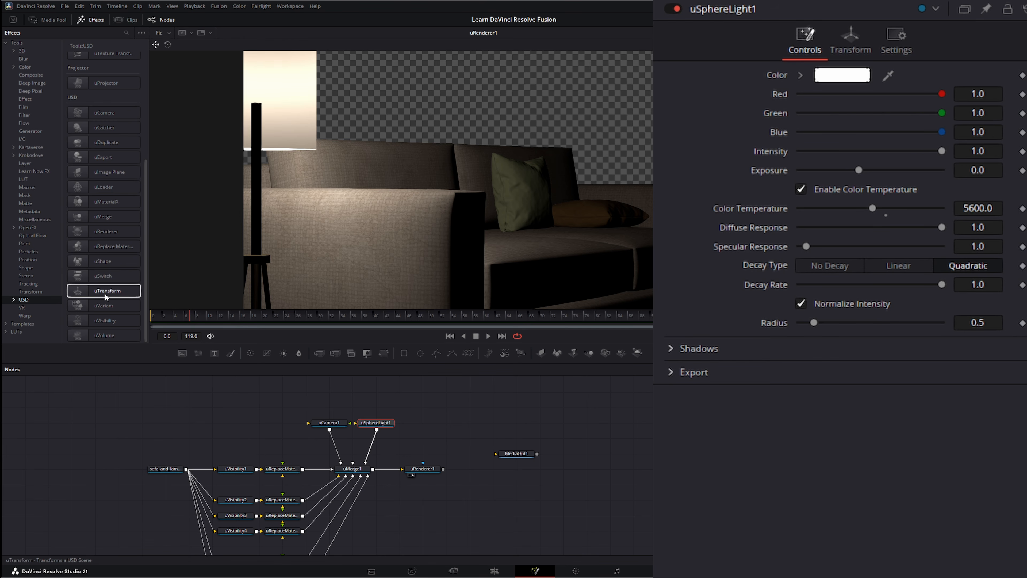
{"action": "left_click_drag", "start_coordinate": [91, 261], "coordinate": [231, 298]}
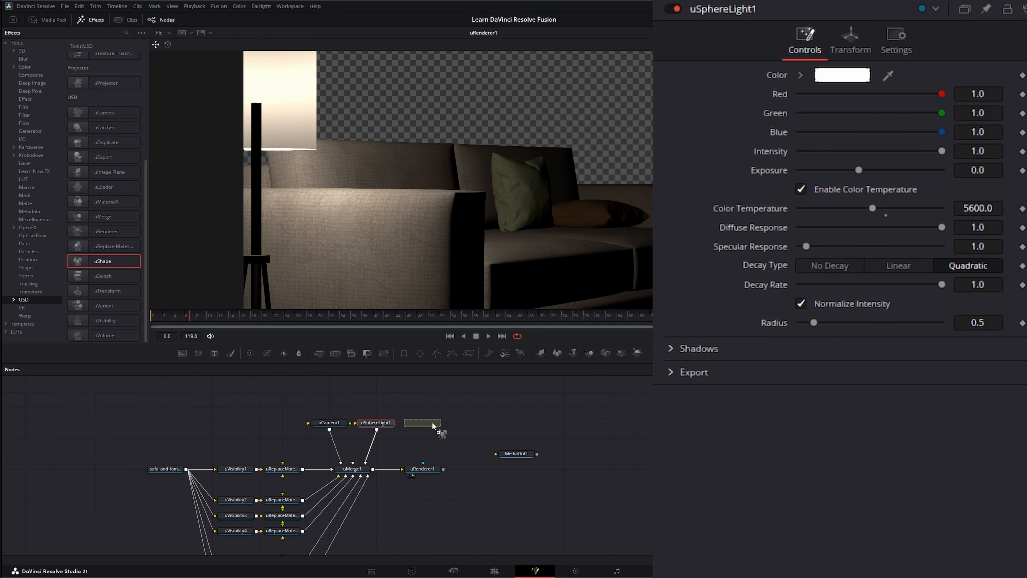
{"action": "left_click_drag", "start_coordinate": [432, 421], "coordinate": [365, 464]}
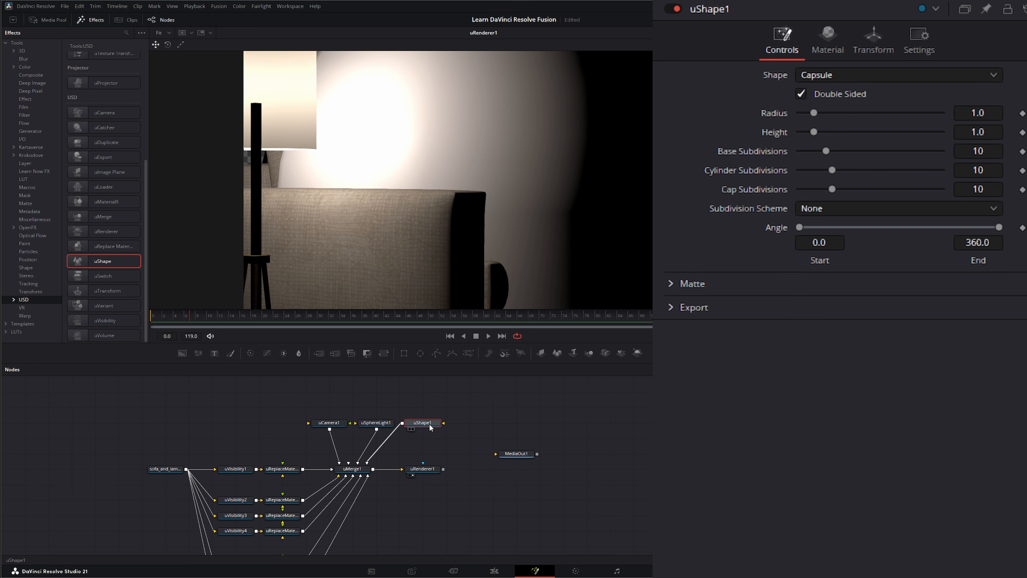
{"action": "left_click", "coordinate": [828, 74]}
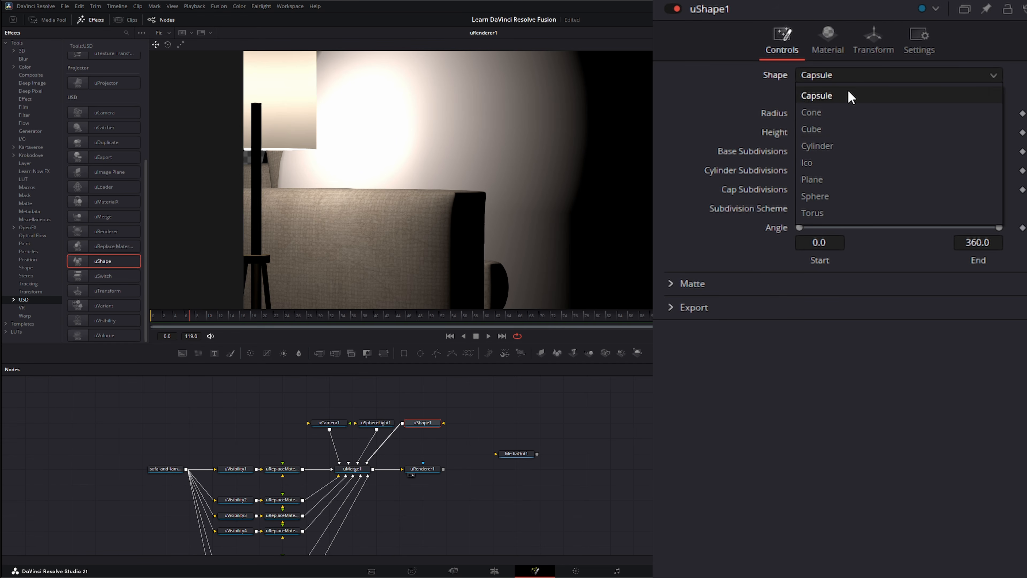
{"action": "left_click", "coordinate": [838, 181]}
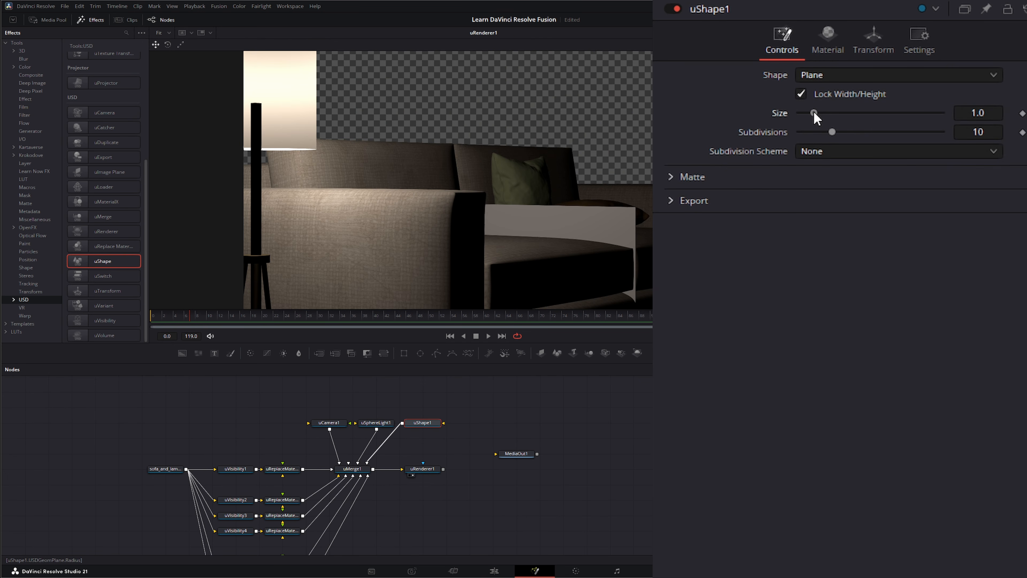
Step: Size the plane to 8.4 and push it back to Z -1.47 behind the sofa
{"action": "left_click_drag", "start_coordinate": [814, 113], "coordinate": [858, 113]}
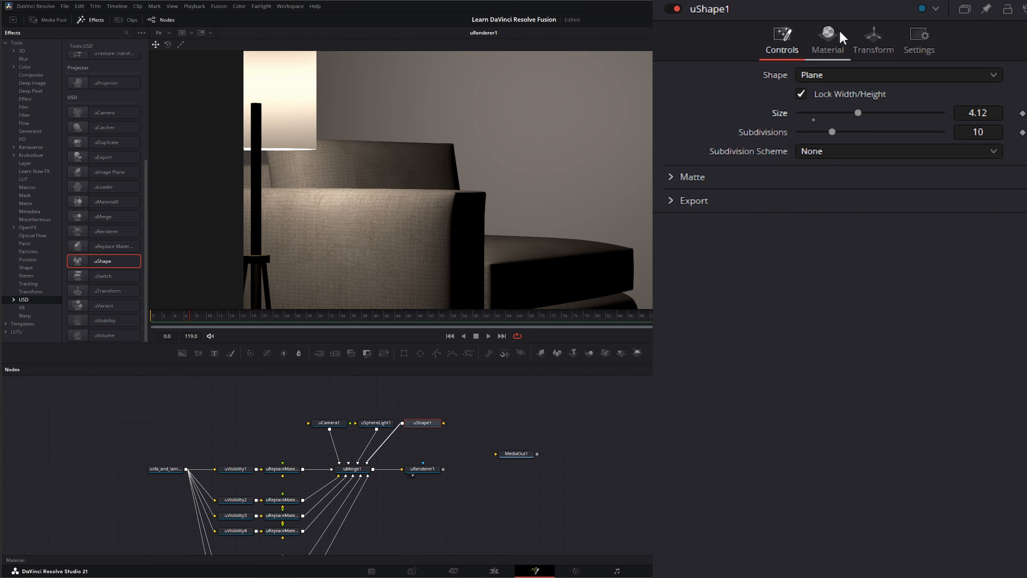
{"action": "left_click", "coordinate": [874, 40]}
{"action": "left_click_drag", "start_coordinate": [990, 130], "coordinate": [945, 130]}
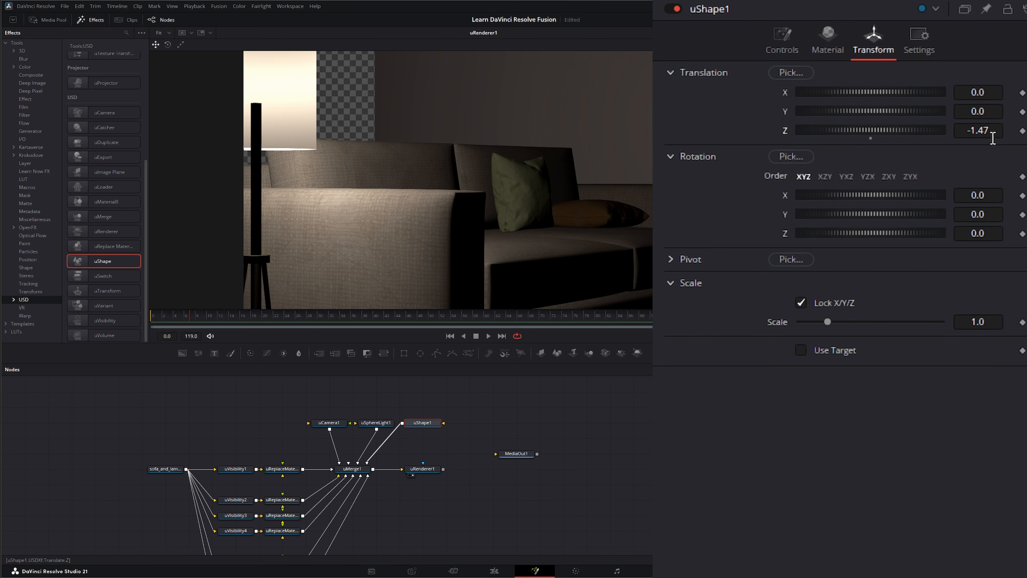
{"action": "left_click", "coordinate": [782, 39]}
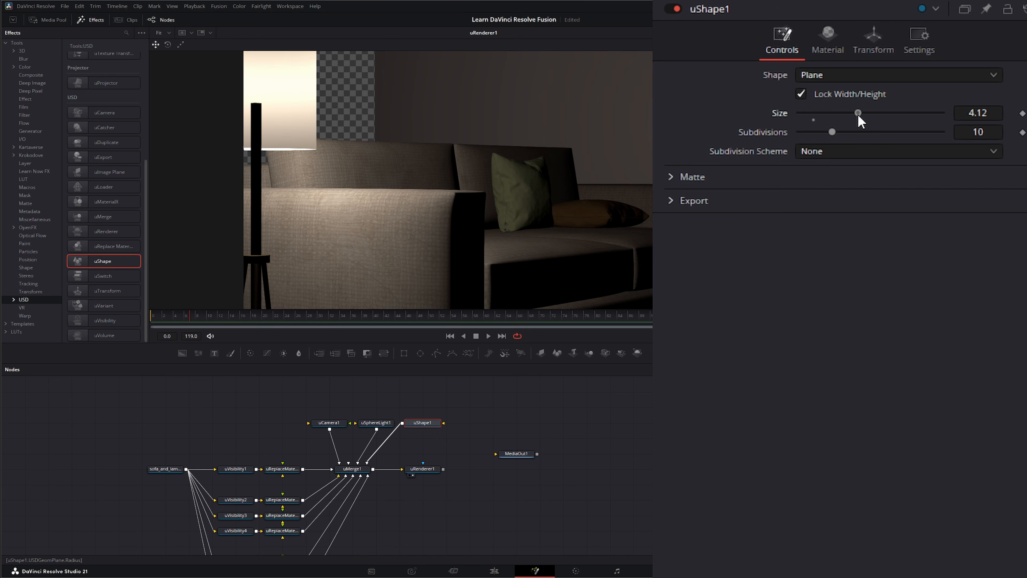
{"action": "left_click_drag", "start_coordinate": [858, 115], "coordinate": [919, 114]}
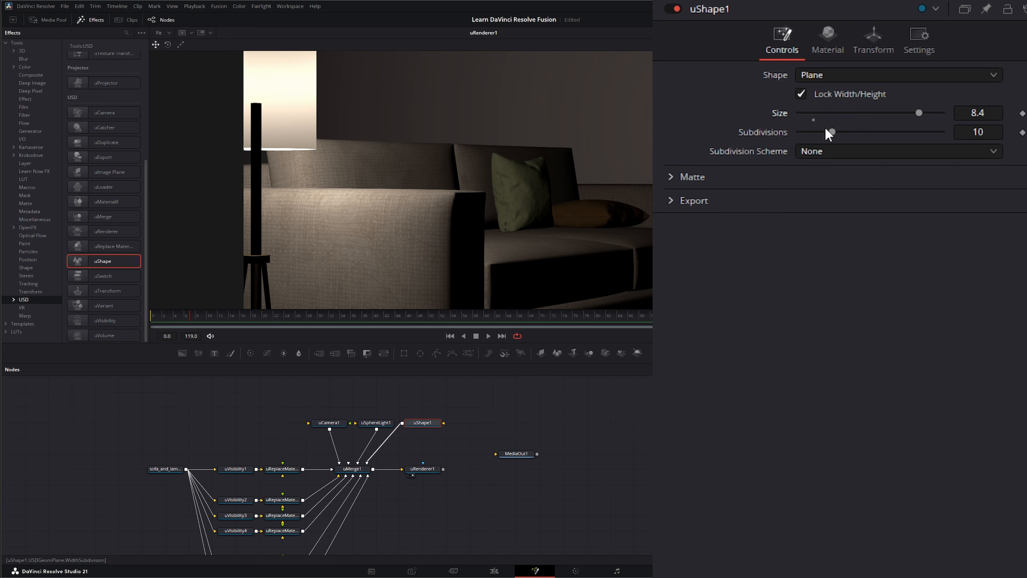
{"action": "left_click", "coordinate": [827, 40]}
Step: Set uShape1's diffuse colour to a muted blue (R 0.255, G 0.459, B 0.616)
{"action": "left_click", "coordinate": [837, 124]}
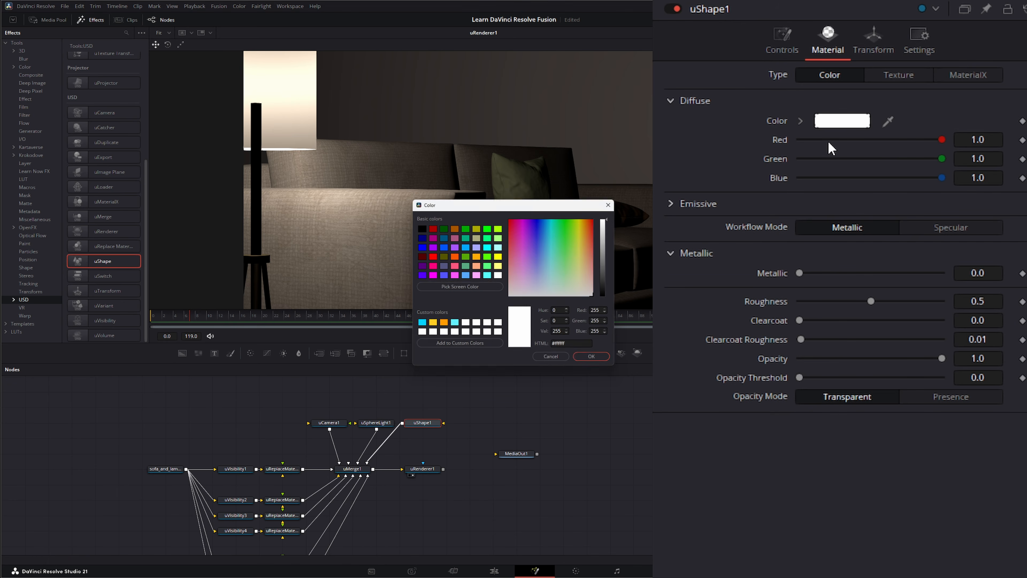
{"action": "left_click", "coordinate": [607, 262]}
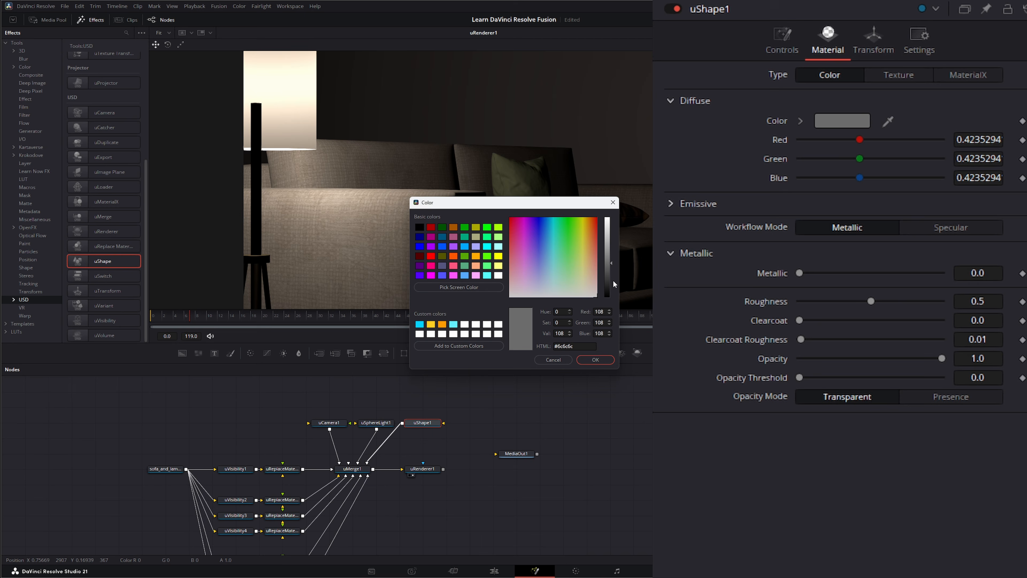
{"action": "left_click", "coordinate": [608, 256]}
{"action": "left_click", "coordinate": [608, 251]}
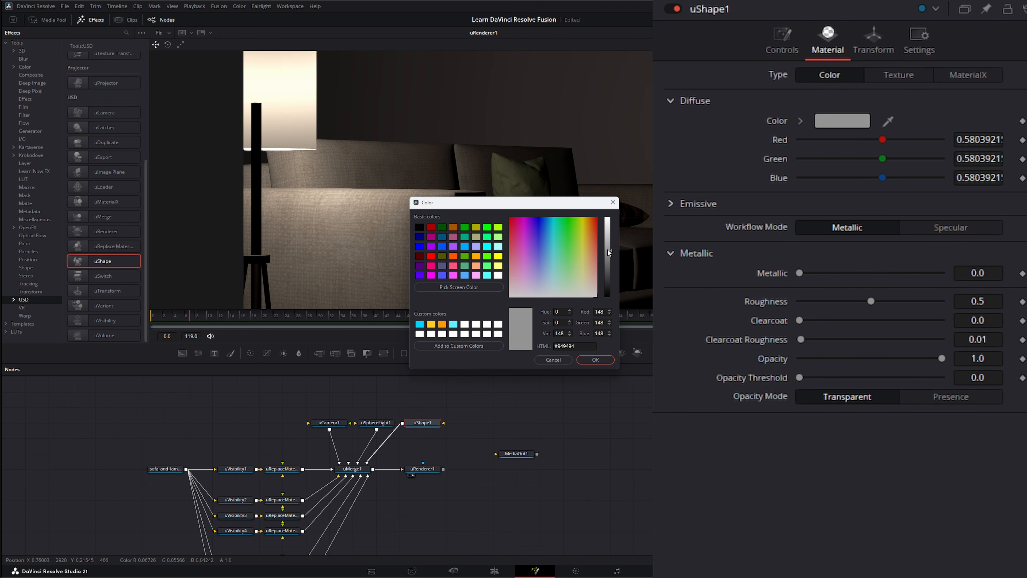
{"action": "left_click", "coordinate": [605, 248]}
{"action": "left_click", "coordinate": [548, 254]}
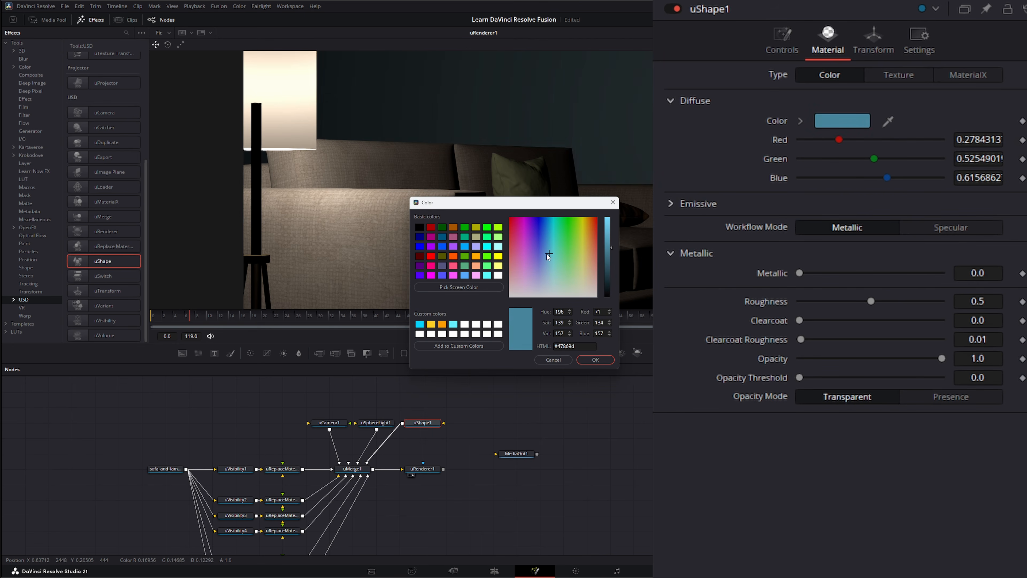
{"action": "left_click_drag", "start_coordinate": [546, 254], "coordinate": [545, 253]}
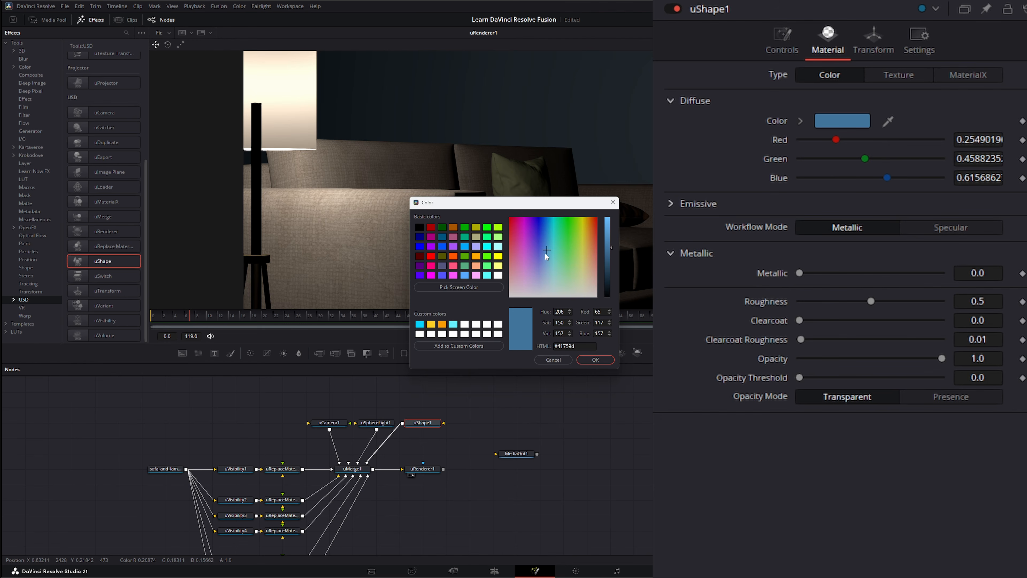
{"action": "left_click", "coordinate": [598, 360]}
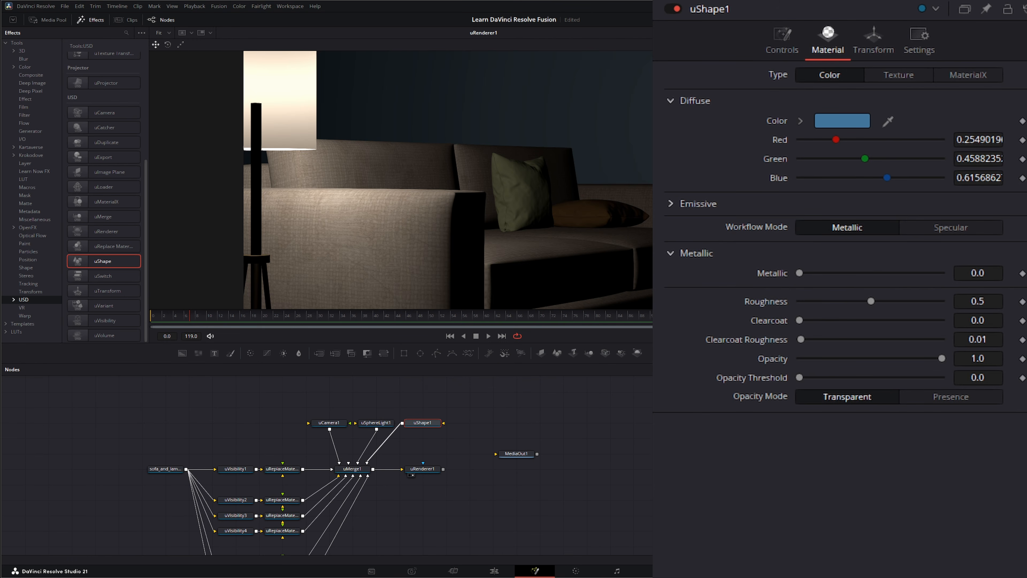
{"action": "left_click_drag", "start_coordinate": [666, 476], "coordinate": [644, 415]}
{"action": "mouse_move", "coordinate": [598, 442]}
{"action": "left_mouse_down"}
{"action": "mouse_move", "coordinate": [590, 489]}
{"action": "mouse_move", "coordinate": [590, 443]}
{"action": "mouse_move", "coordinate": [583, 448]}
{"action": "left_mouse_up"}
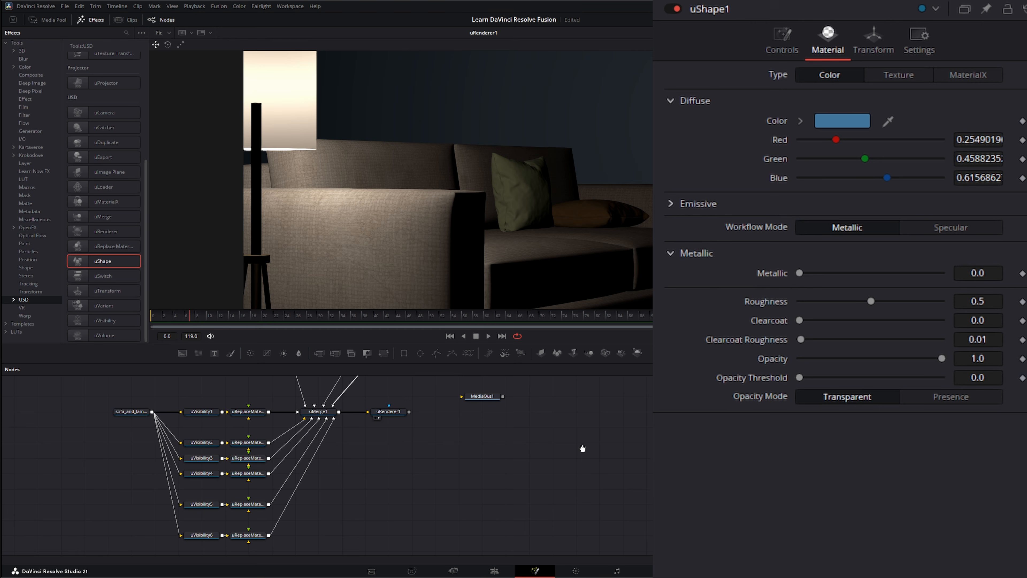
Step: Place an unconnected uVariant1 node and a uLoader2 loading a usd_market USD file
{"action": "left_click", "coordinate": [530, 458]}
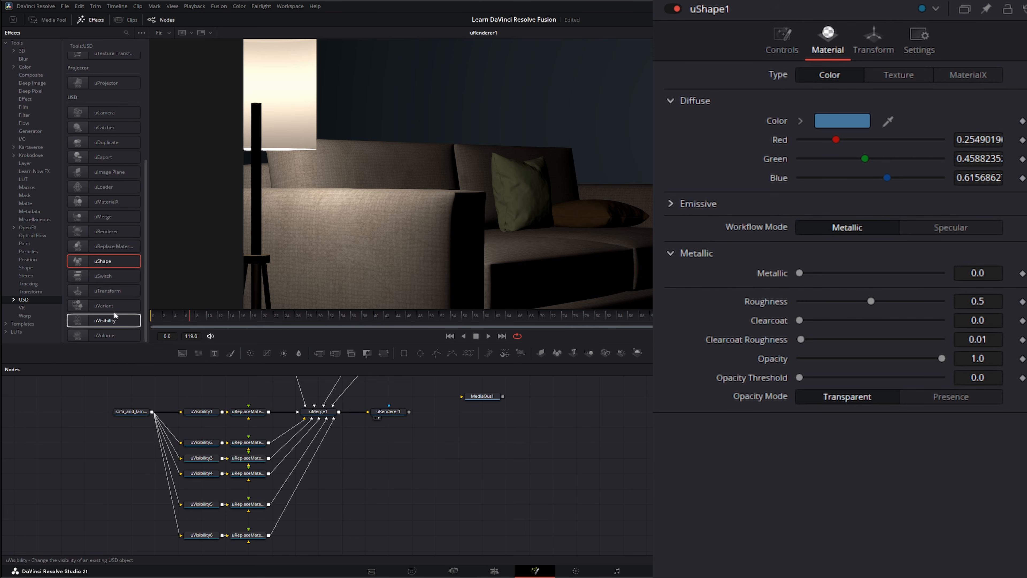
{"action": "left_click_drag", "start_coordinate": [87, 304], "coordinate": [300, 362]}
{"action": "left_click_drag", "start_coordinate": [419, 460], "coordinate": [420, 461]}
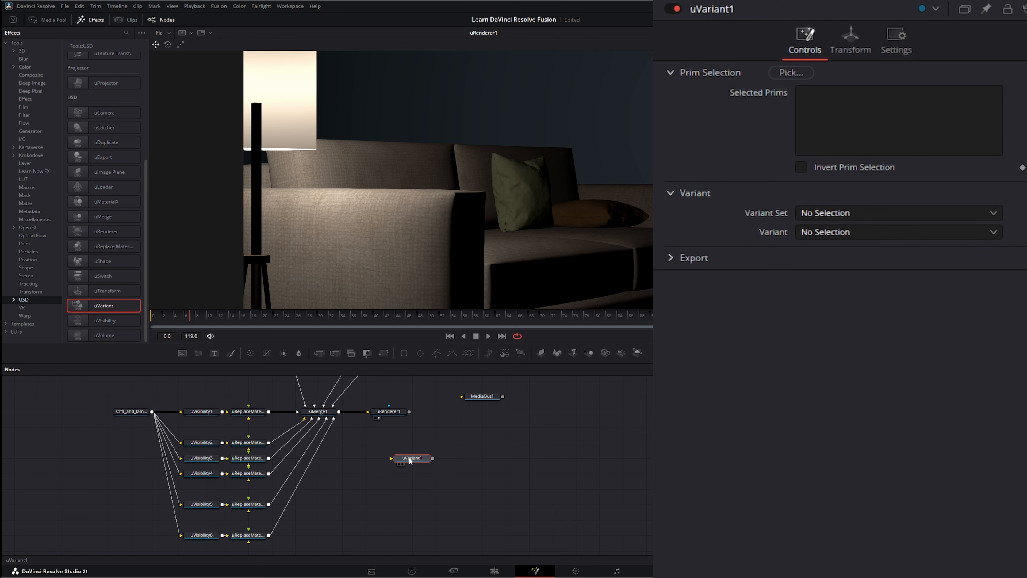
{"action": "left_click_drag", "start_coordinate": [422, 461], "coordinate": [487, 462]}
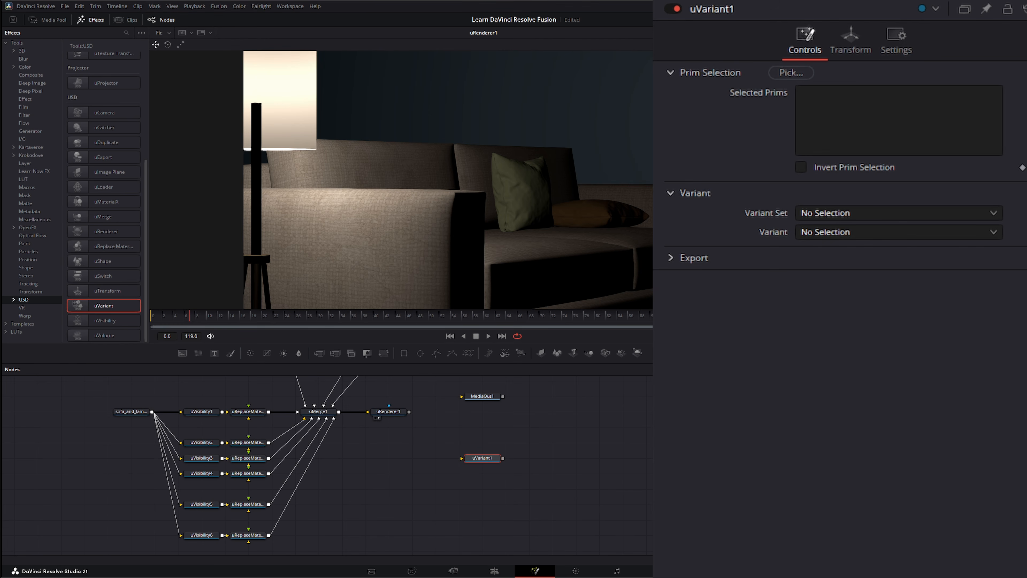
{"action": "left_click_drag", "start_coordinate": [535, 478], "coordinate": [484, 506]}
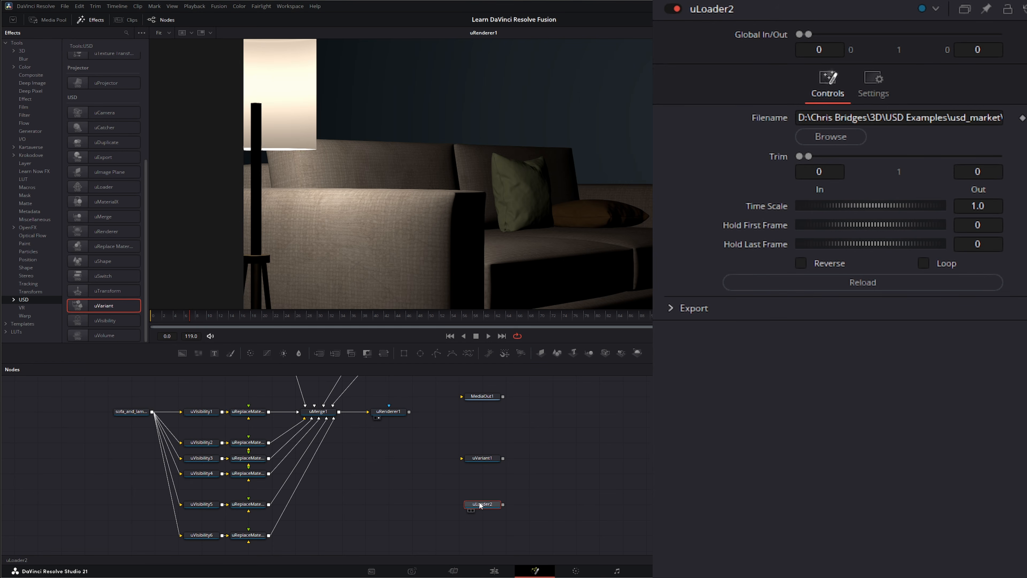
Step: Wire the geo.usdc loader through uVariant1 into uMerge1 and list the book's prims
{"action": "left_click_drag", "start_coordinate": [479, 505], "coordinate": [550, 459]}
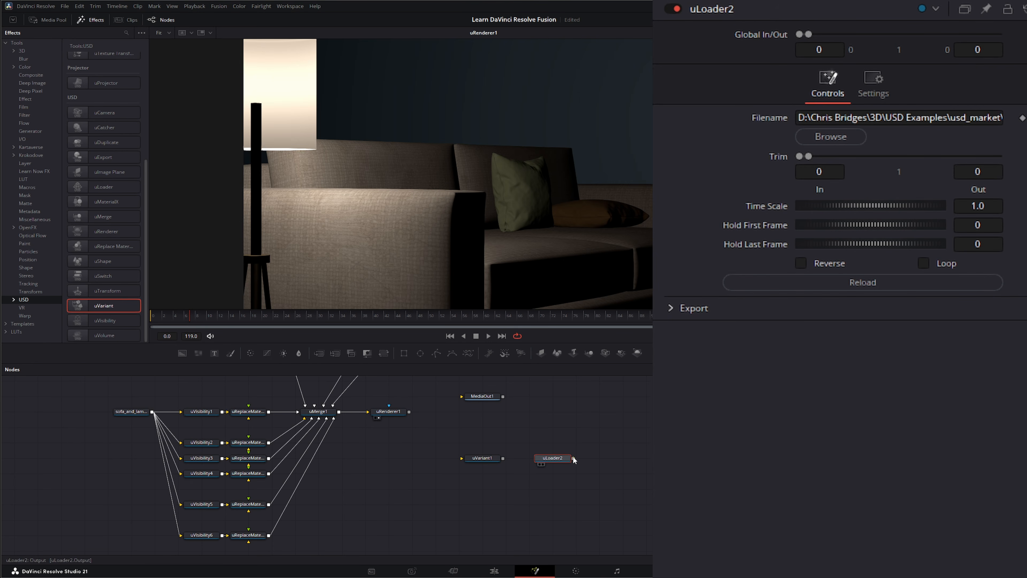
{"action": "left_click_drag", "start_coordinate": [574, 459], "coordinate": [463, 457]}
{"action": "left_click", "coordinate": [485, 459]}
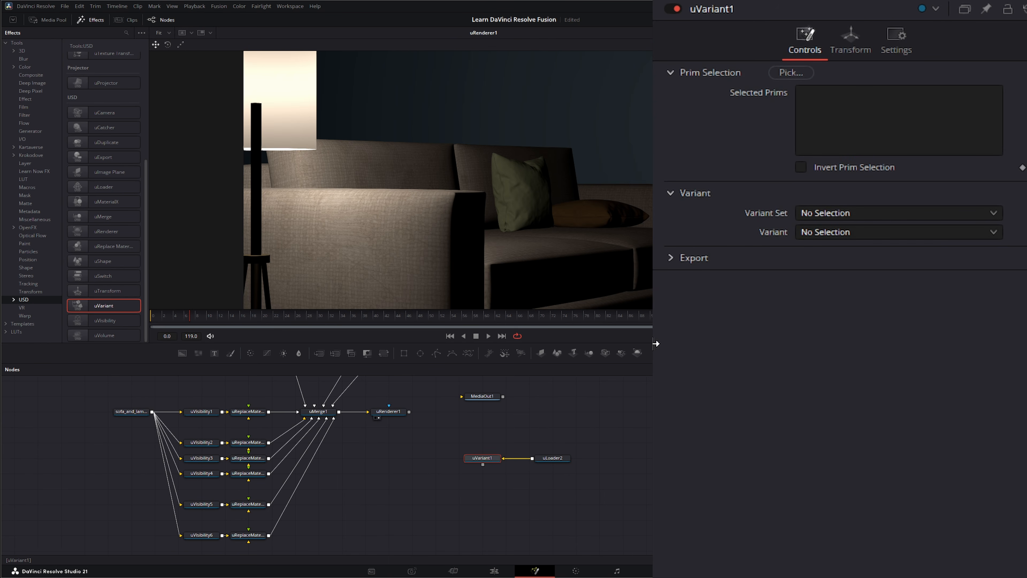
{"action": "left_click_drag", "start_coordinate": [483, 464], "coordinate": [334, 418]}
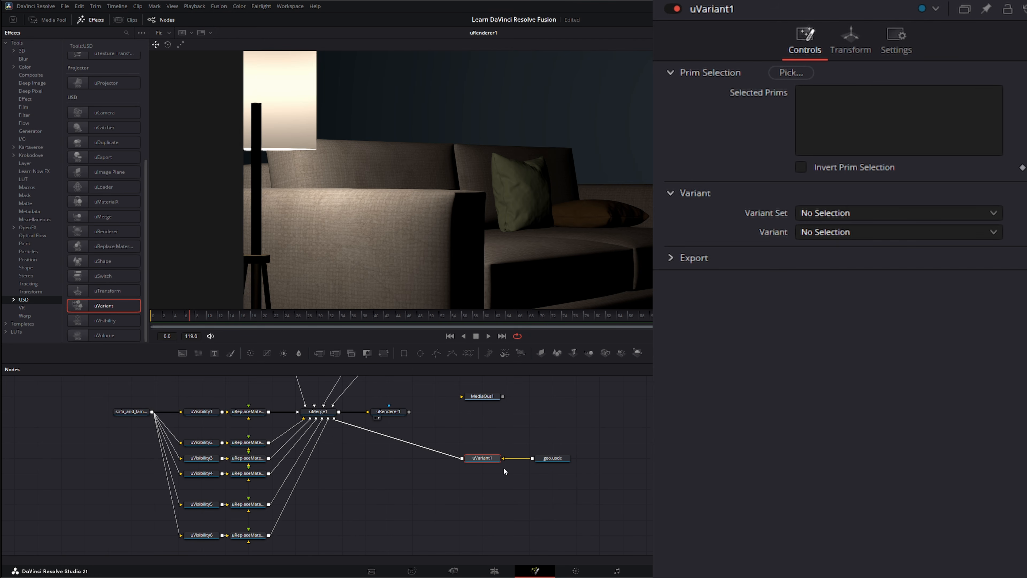
{"action": "left_click", "coordinate": [781, 69]}
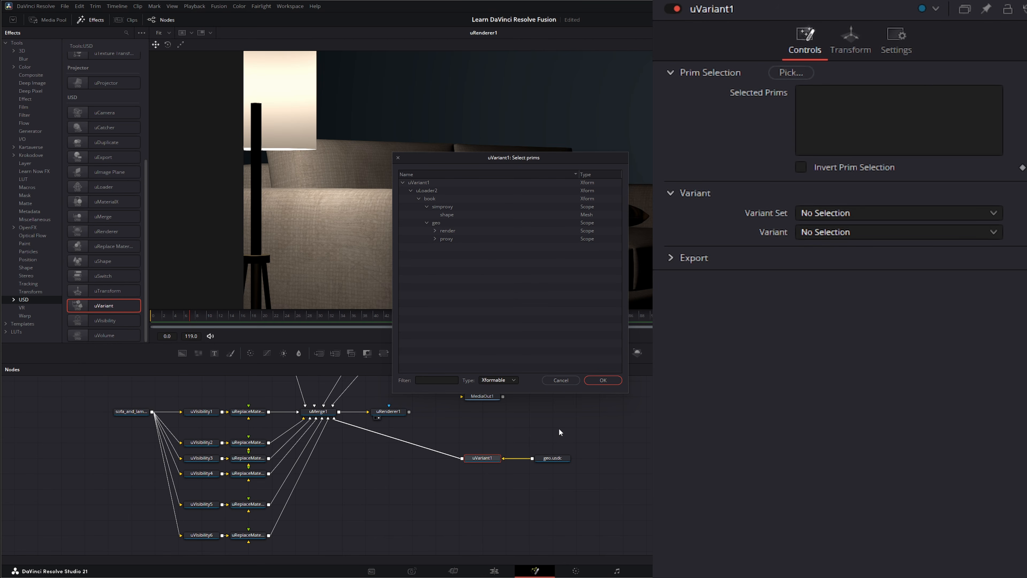
Step: Set uVariant1 to the geo variant set, trying variants one and two before settling on three
{"action": "left_click", "coordinate": [570, 381]}
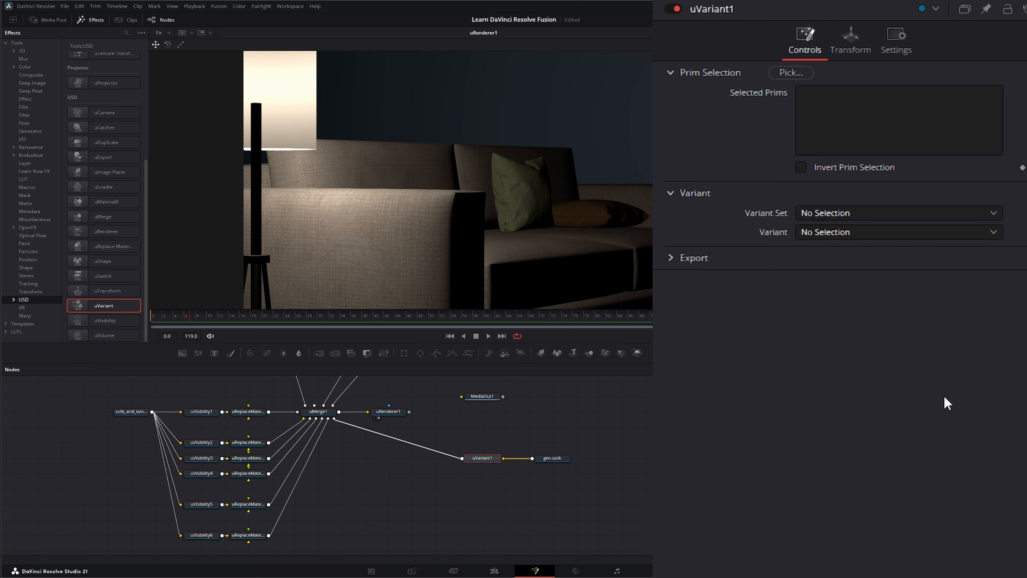
{"action": "left_click", "coordinate": [799, 214]}
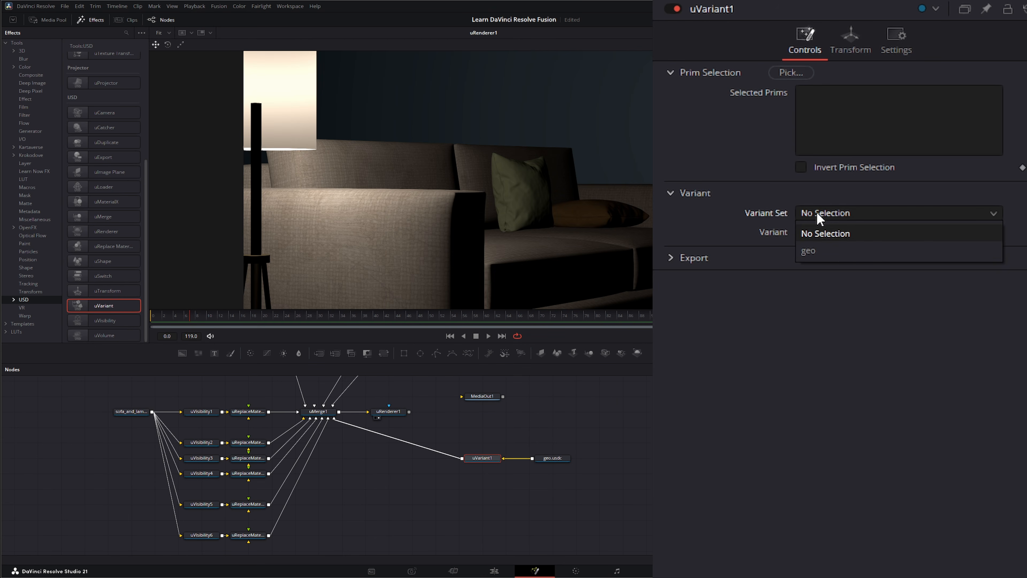
{"action": "left_click", "coordinate": [815, 253]}
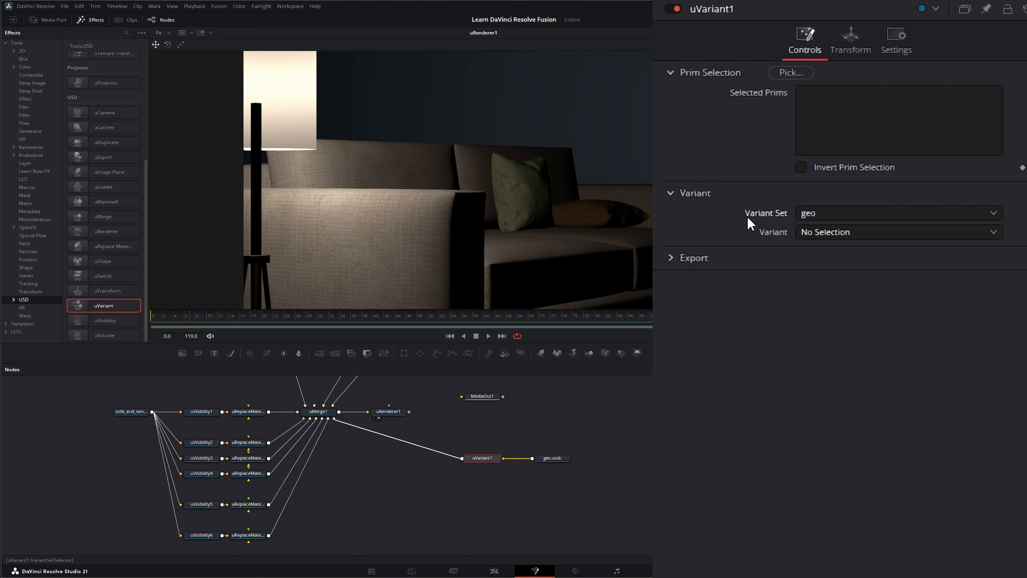
{"action": "left_click", "coordinate": [838, 233]}
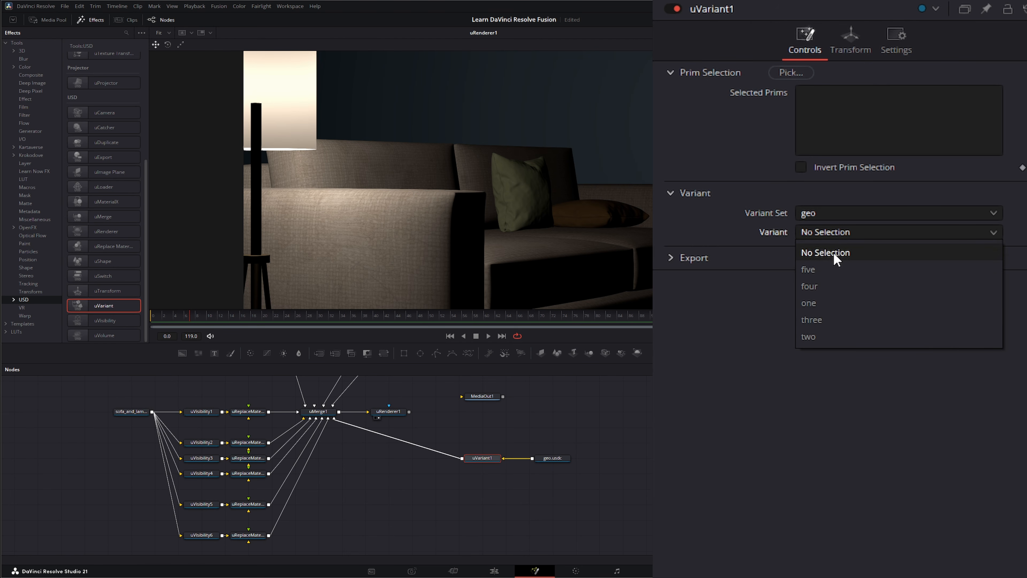
{"action": "left_click", "coordinate": [767, 501]}
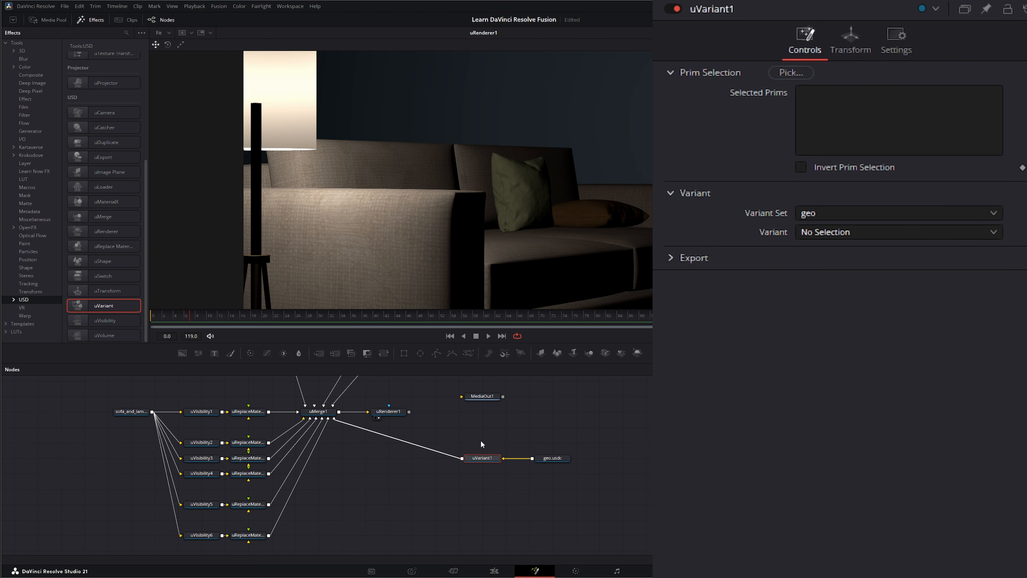
{"action": "key", "text": "1"}
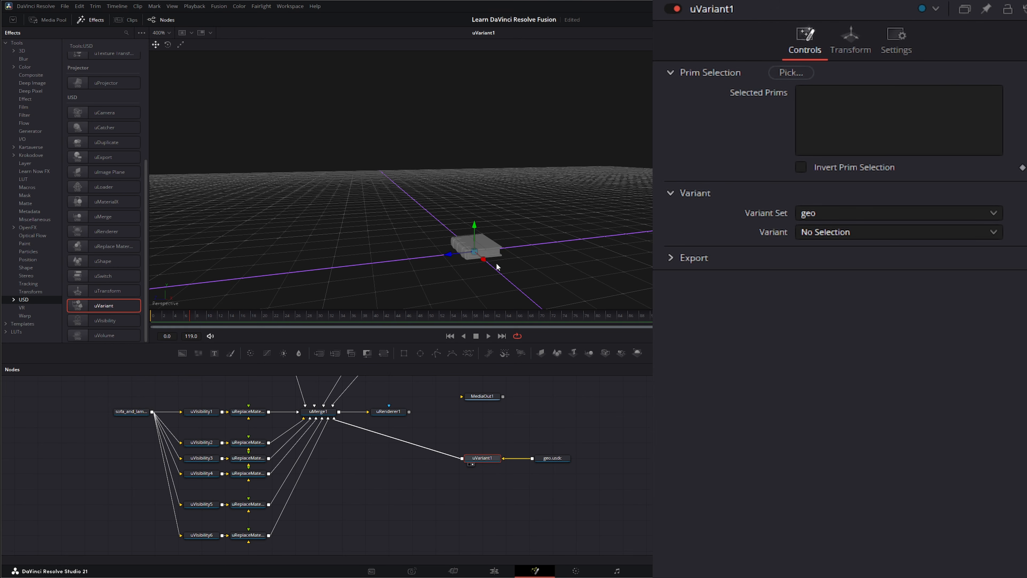
{"action": "scroll", "coordinate": [512, 233], "scroll_direction": "up", "scroll_amount": 5}
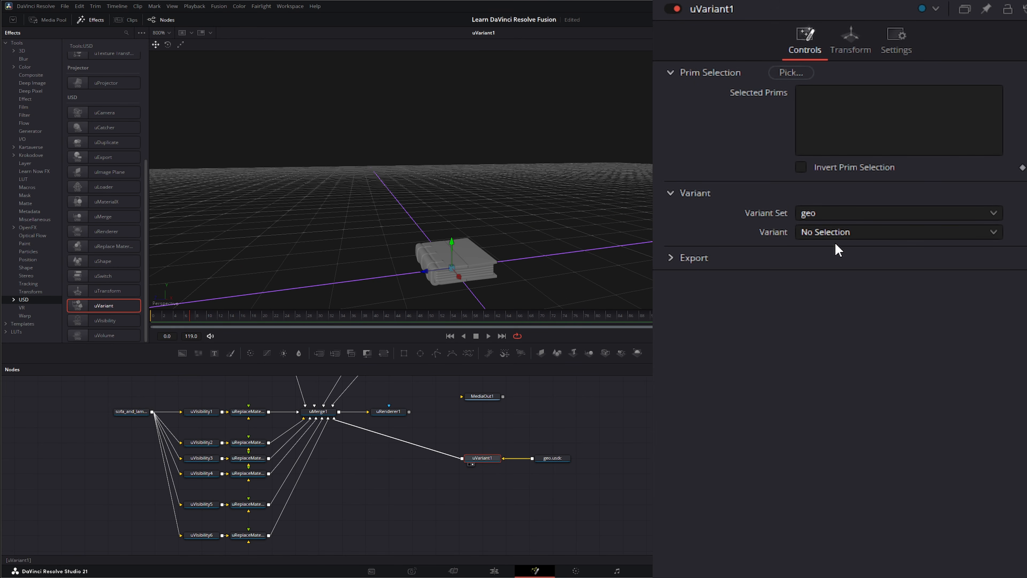
{"action": "left_click", "coordinate": [823, 233]}
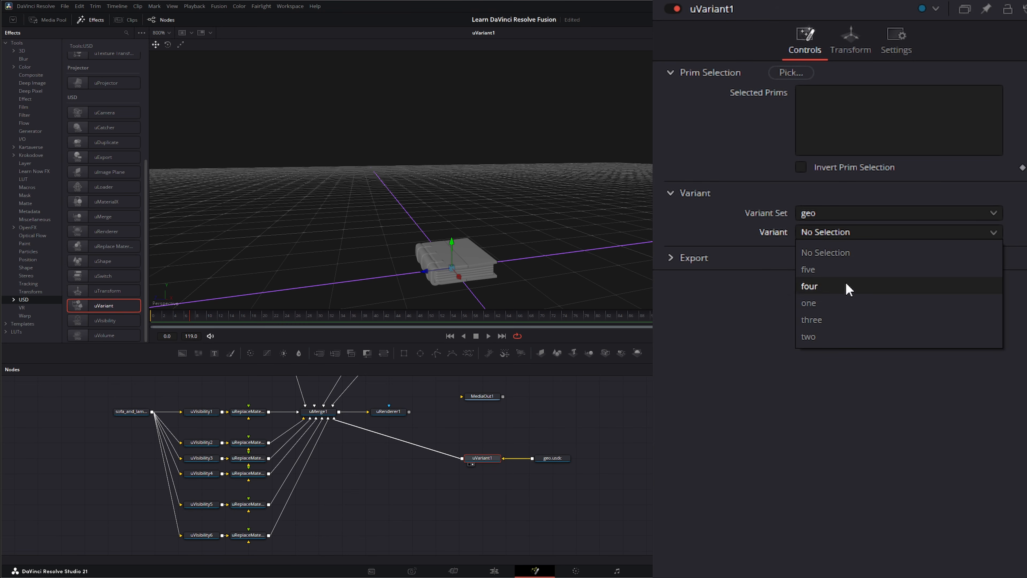
{"action": "left_click", "coordinate": [827, 304]}
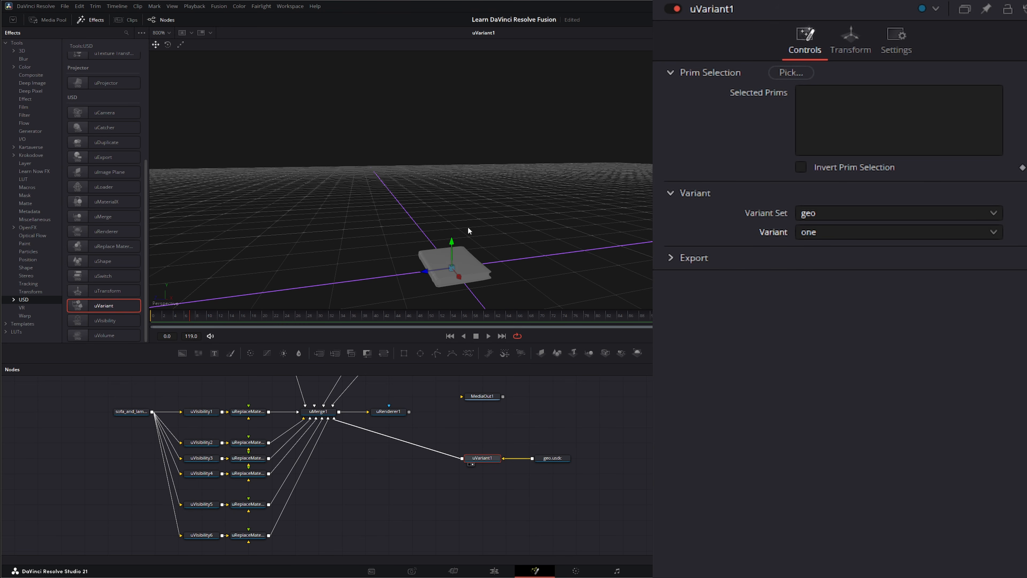
{"action": "left_click", "coordinate": [821, 233]}
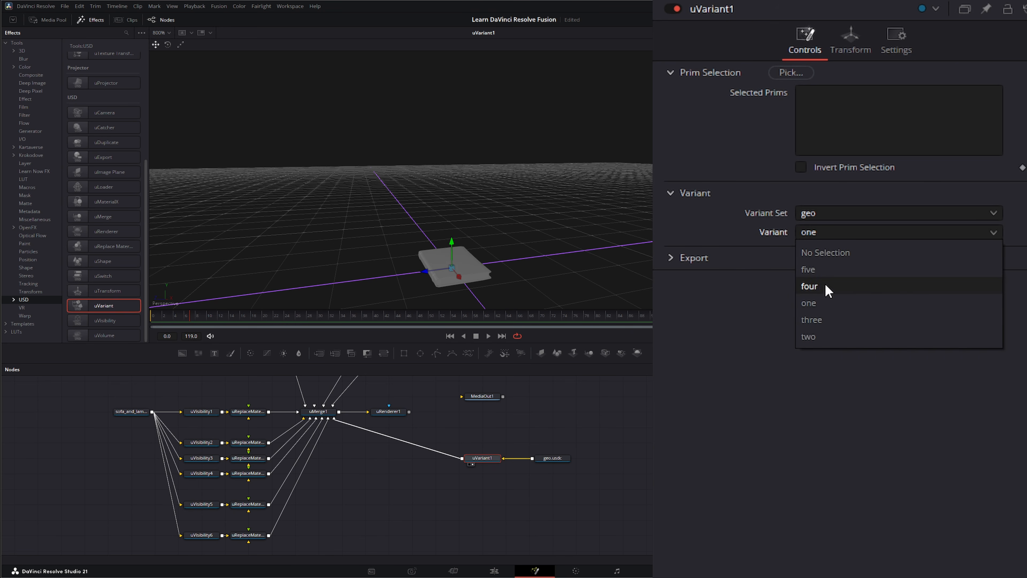
{"action": "left_click", "coordinate": [832, 341]}
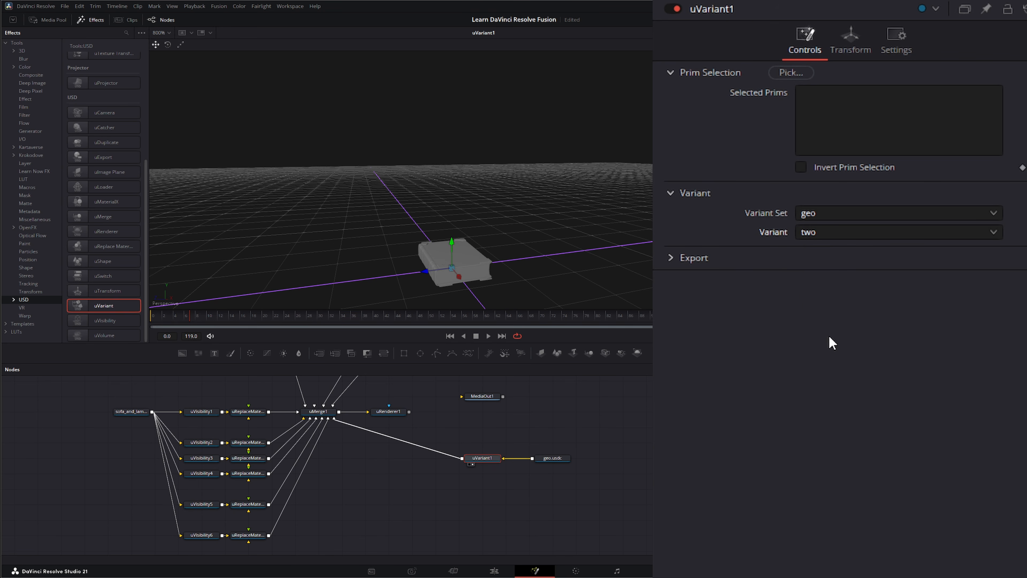
{"action": "left_click", "coordinate": [841, 234]}
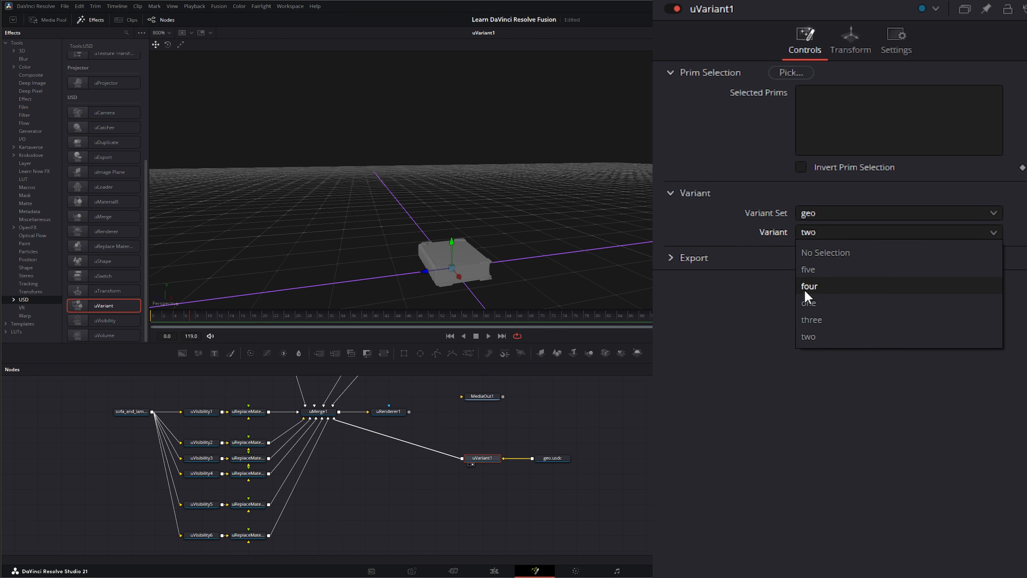
{"action": "left_click", "coordinate": [829, 320]}
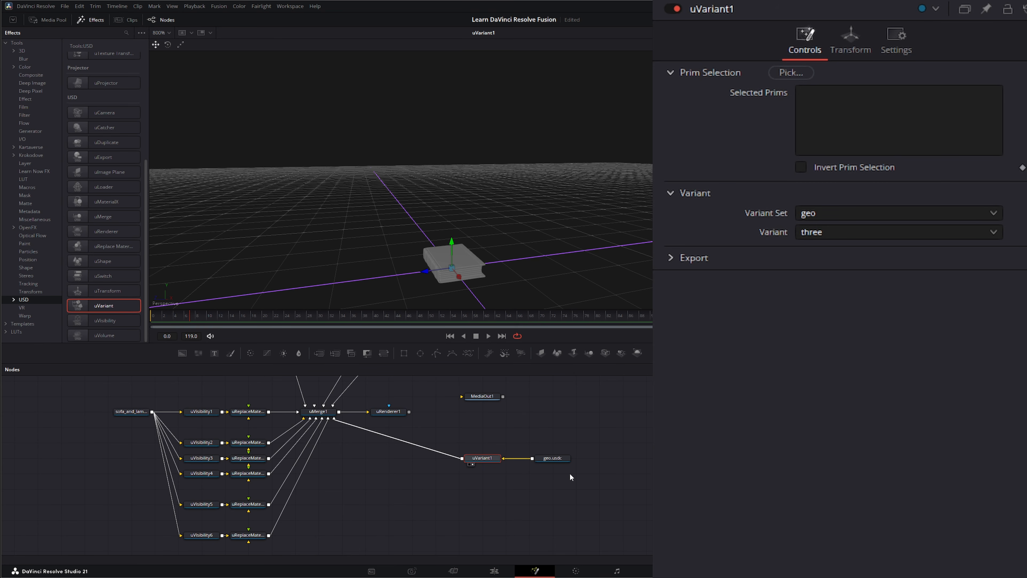
Step: Move uVariant1 and geo.usdc down-left and add a uTransform node after uVariant1
{"action": "left_click_drag", "start_coordinate": [527, 428], "coordinate": [603, 476]}
{"action": "left_click_drag", "start_coordinate": [527, 428], "coordinate": [603, 485]}
{"action": "left_click_drag", "start_coordinate": [523, 428], "coordinate": [591, 476]}
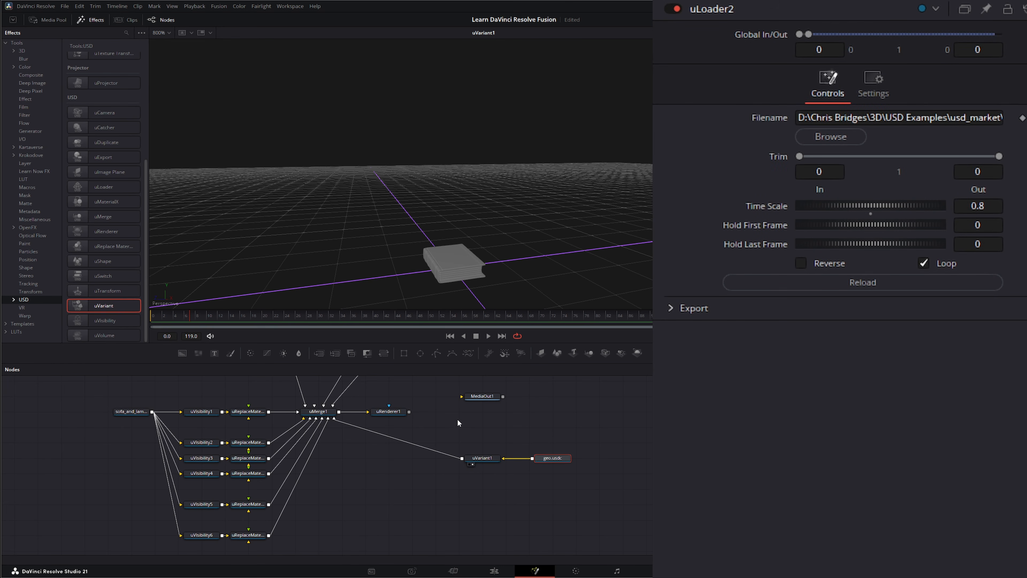
{"action": "left_click_drag", "start_coordinate": [457, 419], "coordinate": [596, 502]}
{"action": "left_click_drag", "start_coordinate": [541, 466], "coordinate": [518, 496]}
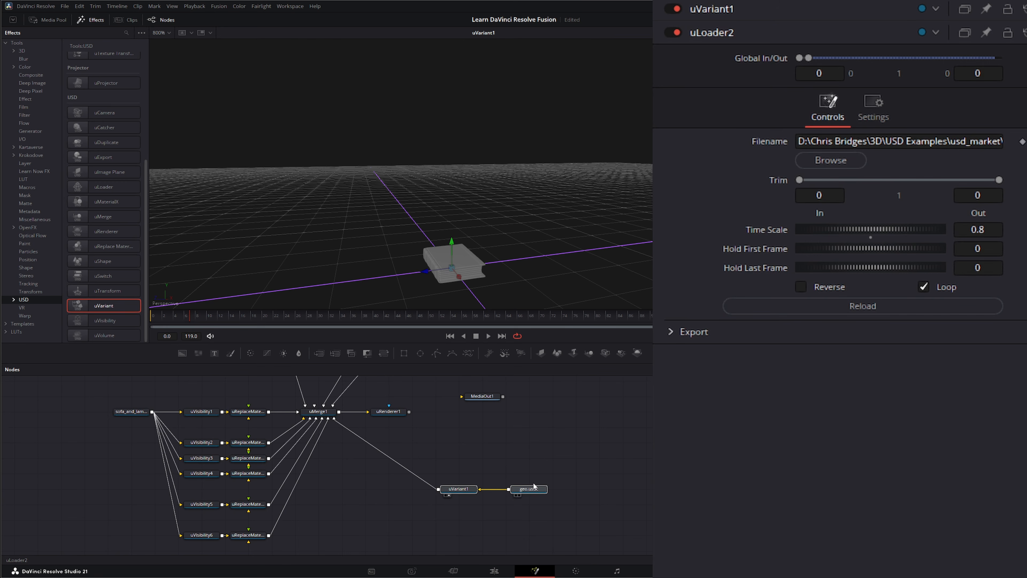
{"action": "left_click", "coordinate": [458, 489]}
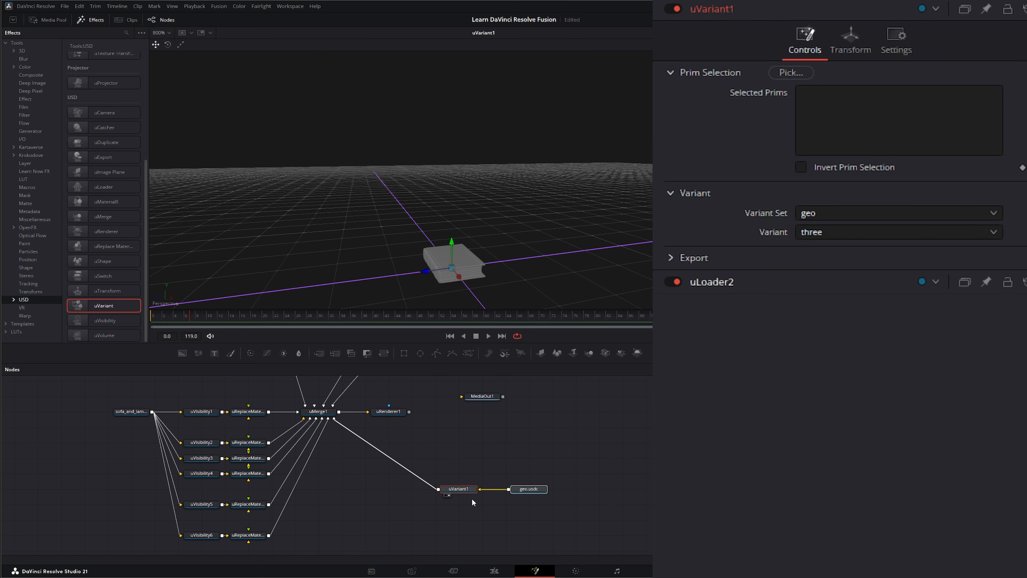
{"action": "left_click", "coordinate": [101, 291]}
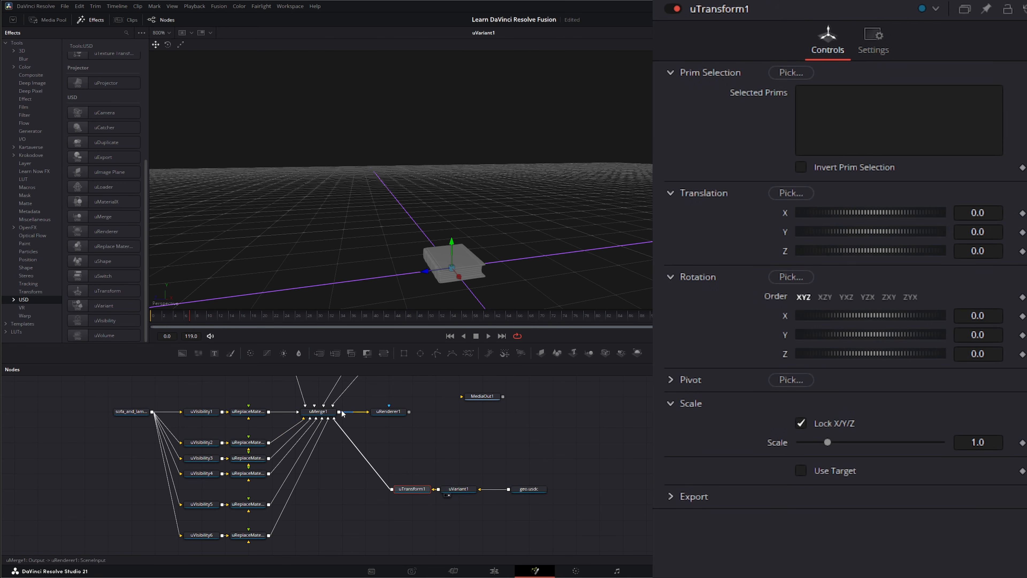
Step: Place the book on the sofa seat at translation 0.318, 0.371, -0.201 with Y rotation -26.6
{"action": "left_click_drag", "start_coordinate": [326, 179], "coordinate": [336, 194]}
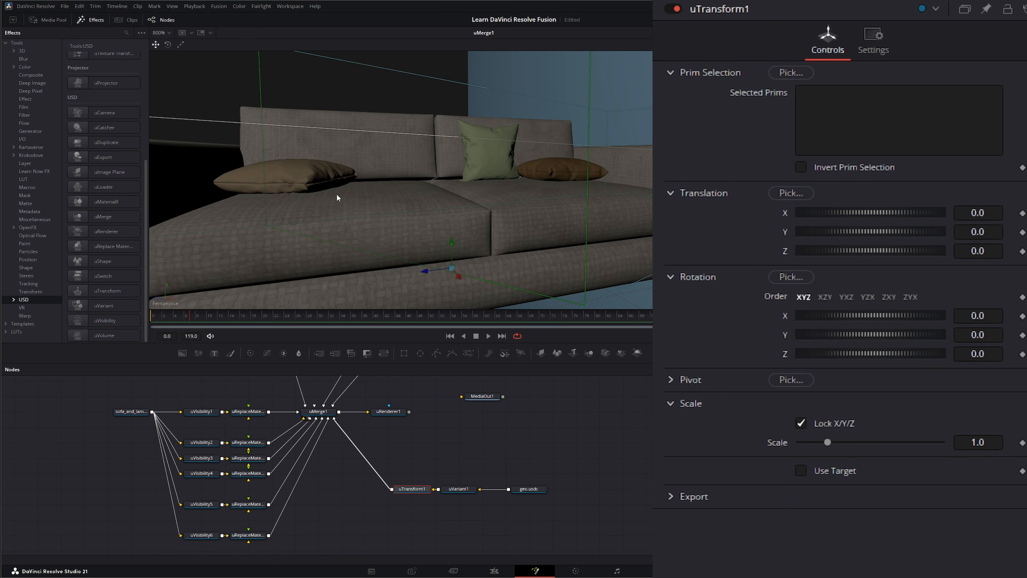
{"action": "left_click_drag", "start_coordinate": [453, 241], "coordinate": [476, 196]}
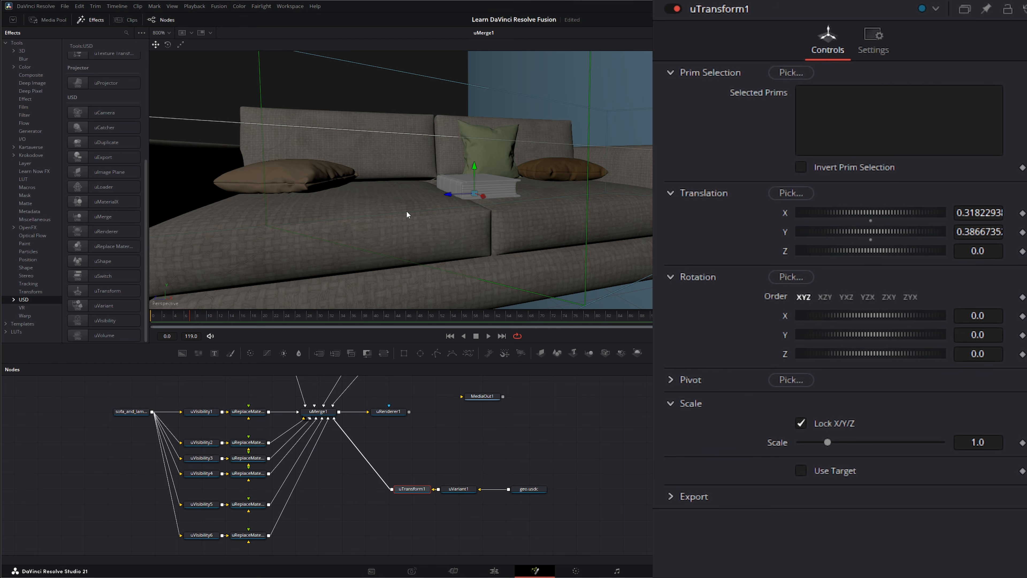
{"action": "left_click_drag", "start_coordinate": [406, 210], "coordinate": [463, 214]}
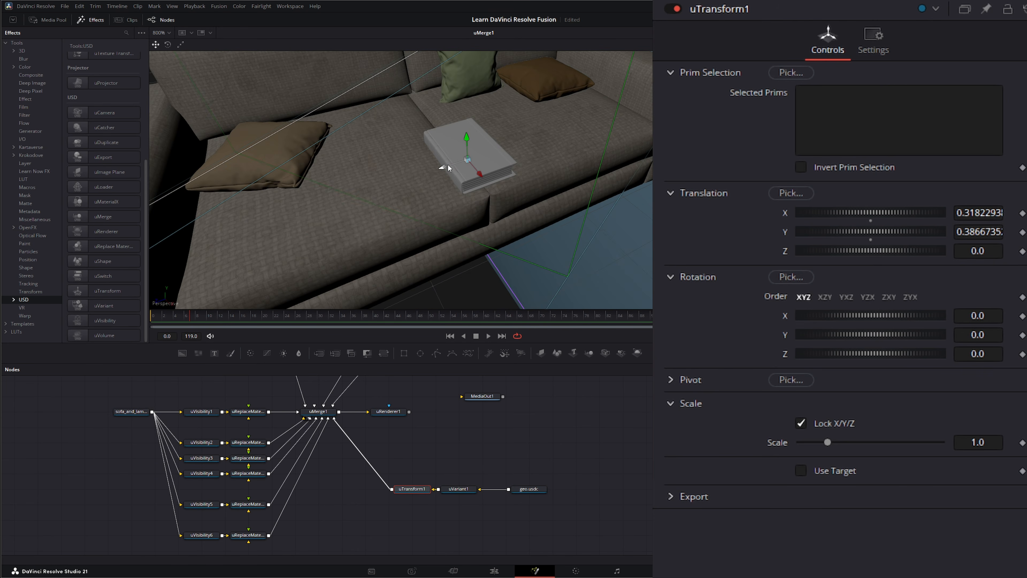
{"action": "left_click_drag", "start_coordinate": [448, 167], "coordinate": [490, 153]}
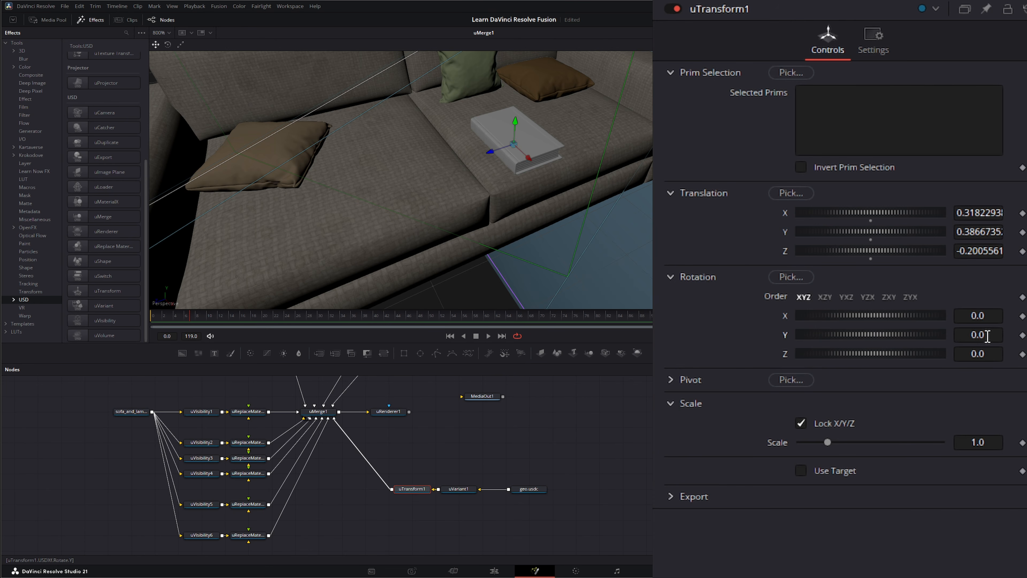
{"action": "left_click_drag", "start_coordinate": [987, 336], "coordinate": [974, 336]}
{"action": "left_click_drag", "start_coordinate": [514, 198], "coordinate": [495, 113]}
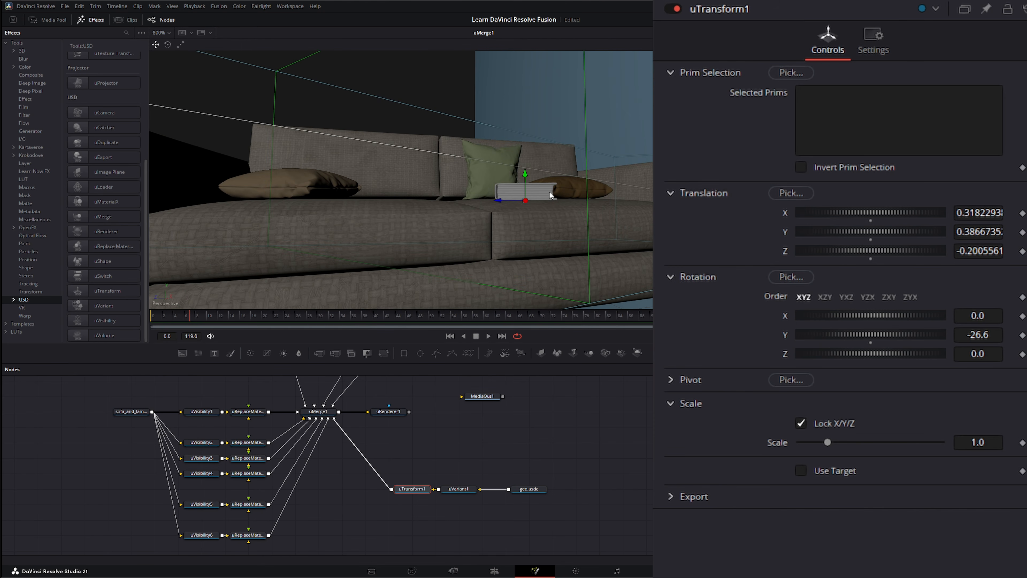
{"action": "left_click_drag", "start_coordinate": [526, 172], "coordinate": [525, 177]}
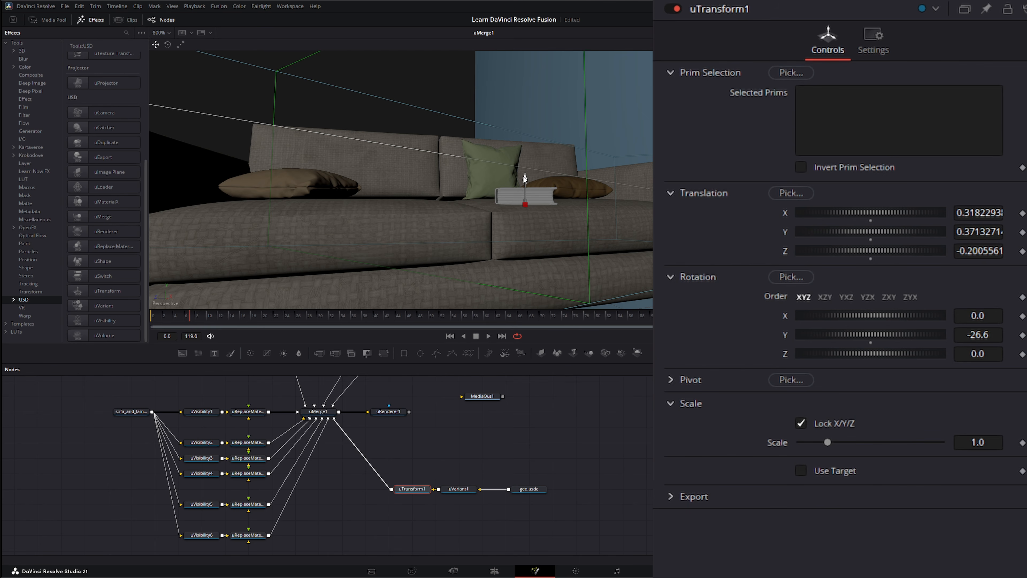
{"action": "left_click_drag", "start_coordinate": [521, 230], "coordinate": [544, 263]}
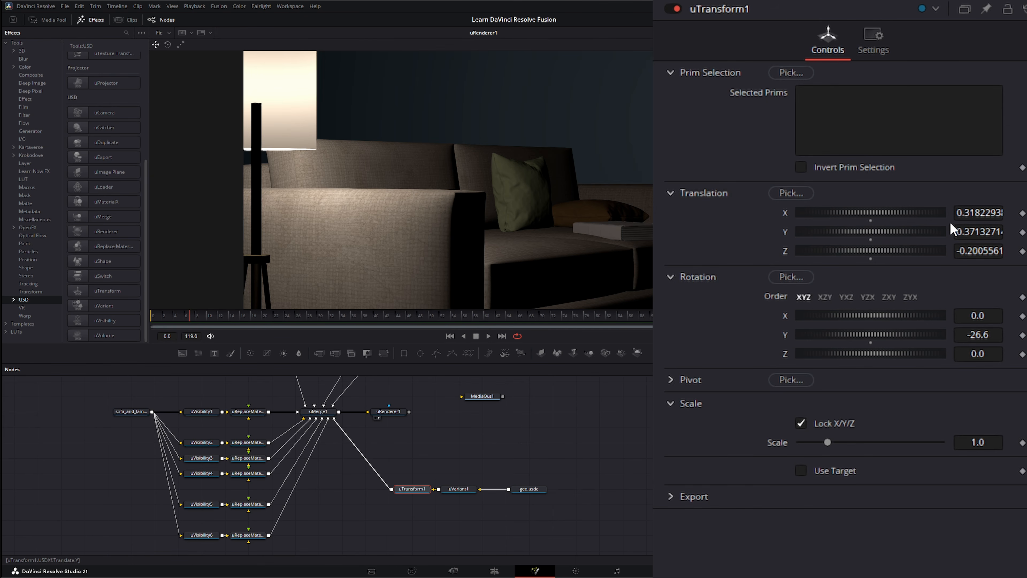
Step: Set uTransform1 Translation Y to 0.3833271 and Rotation Z to -0.9 to seat the book
{"action": "left_click_drag", "start_coordinate": [952, 229], "coordinate": [967, 229]}
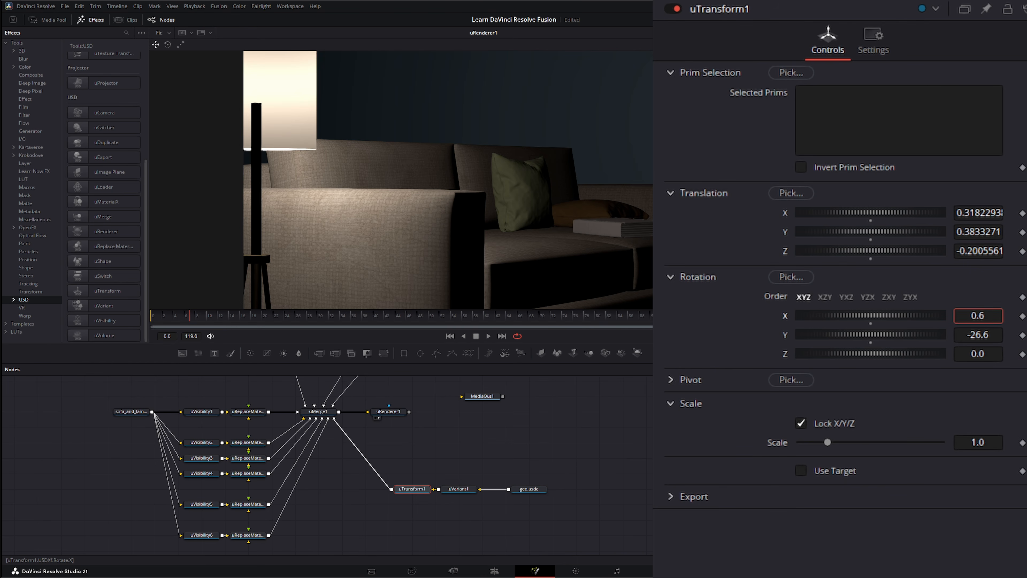
{"action": "left_click_drag", "start_coordinate": [979, 354], "coordinate": [974, 353]}
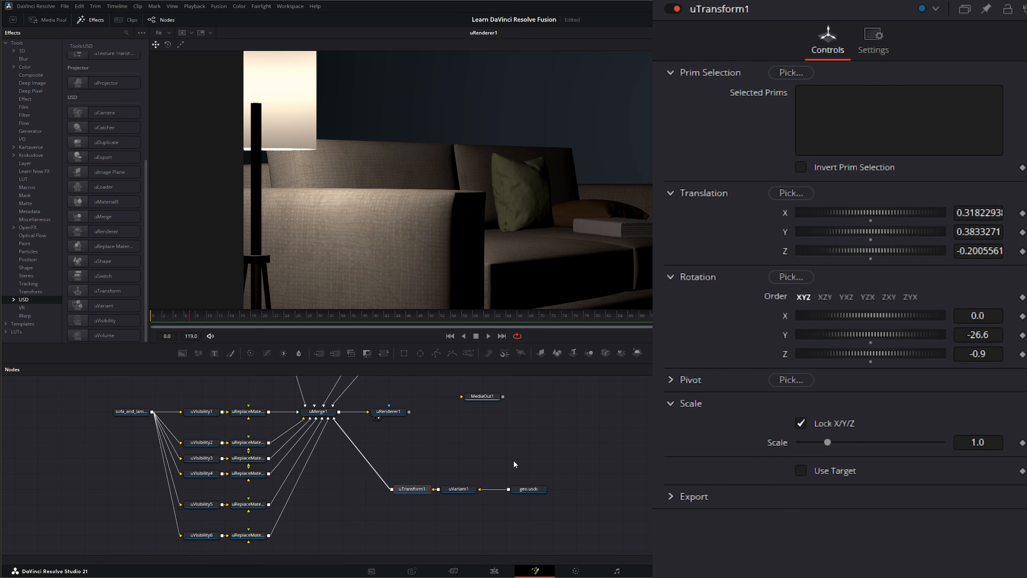
Step: Switch uVariant1 from variant 'three' to 'five', then select the book nodes and geo.usdc loader
{"action": "left_click", "coordinate": [458, 488]}
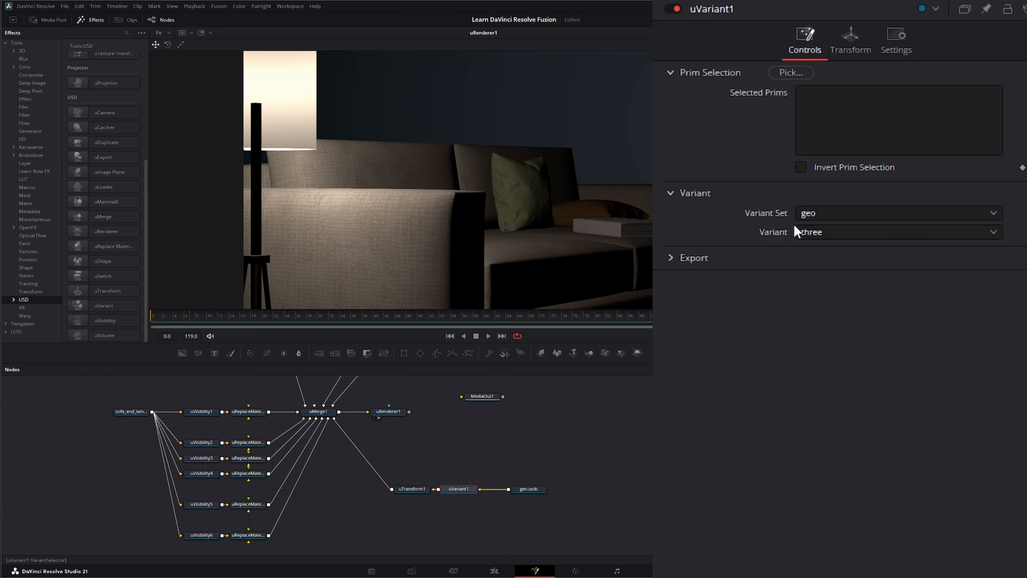
{"action": "left_click", "coordinate": [832, 232]}
{"action": "left_click", "coordinate": [833, 268]}
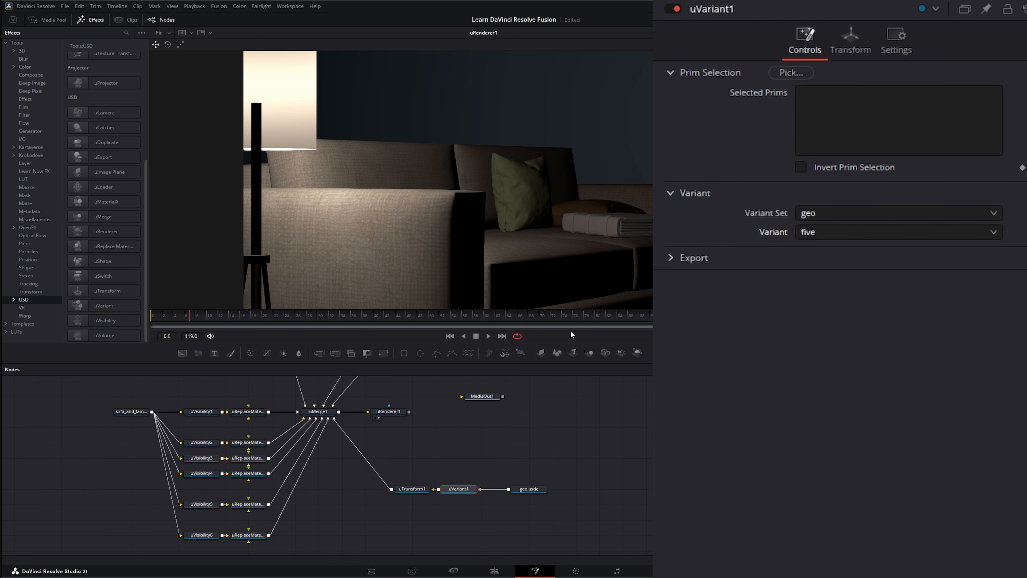
{"action": "left_click_drag", "start_coordinate": [479, 444], "coordinate": [426, 504]}
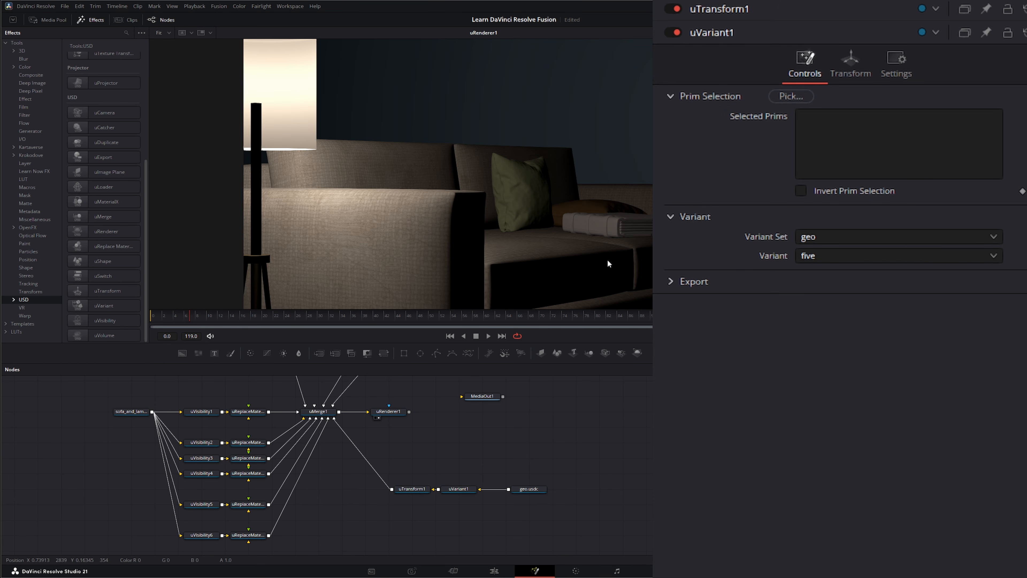
{"action": "left_click_drag", "start_coordinate": [495, 453], "coordinate": [584, 514]}
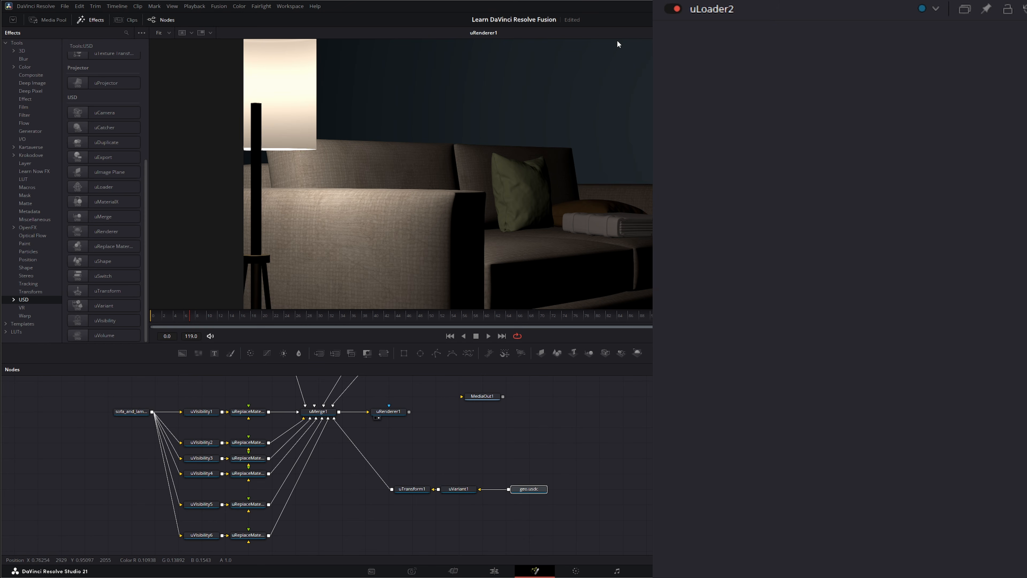
Step: Move uTransform1 left and insert a uReplace Material between uTransform1 and uVariant1
{"action": "left_click", "coordinate": [408, 489]}
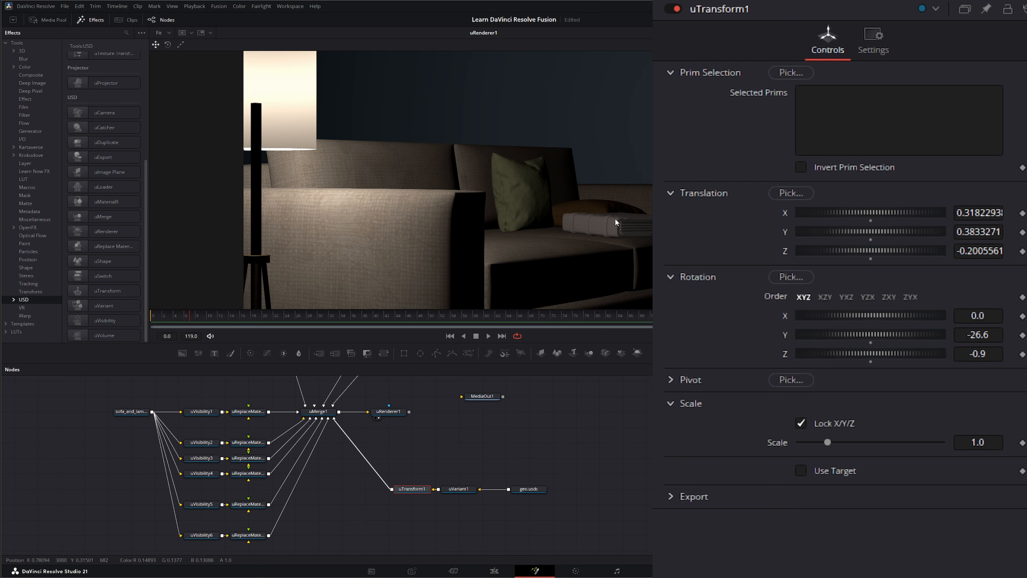
{"action": "left_click_drag", "start_coordinate": [414, 489], "coordinate": [367, 489]}
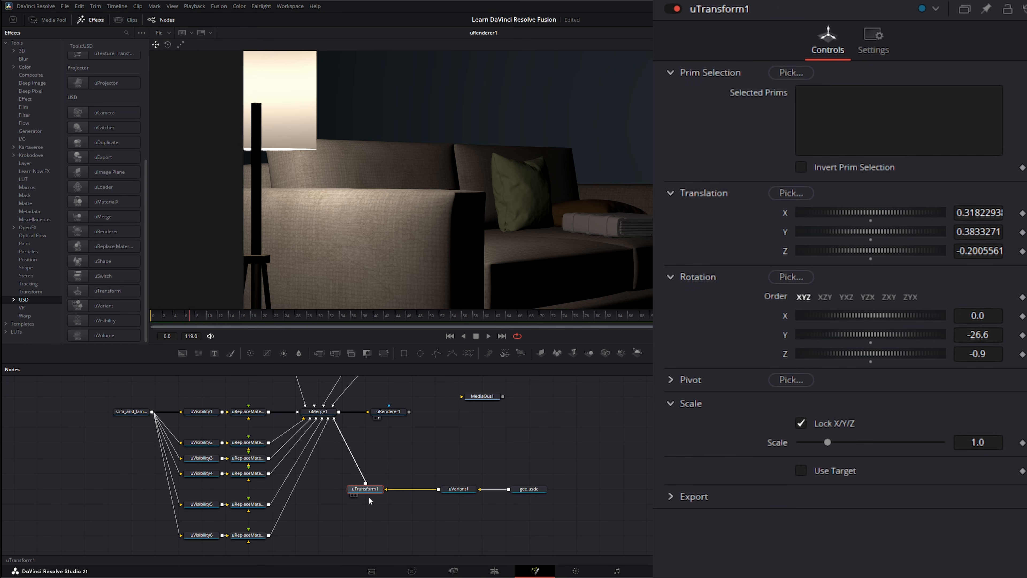
{"action": "left_click", "coordinate": [461, 488]}
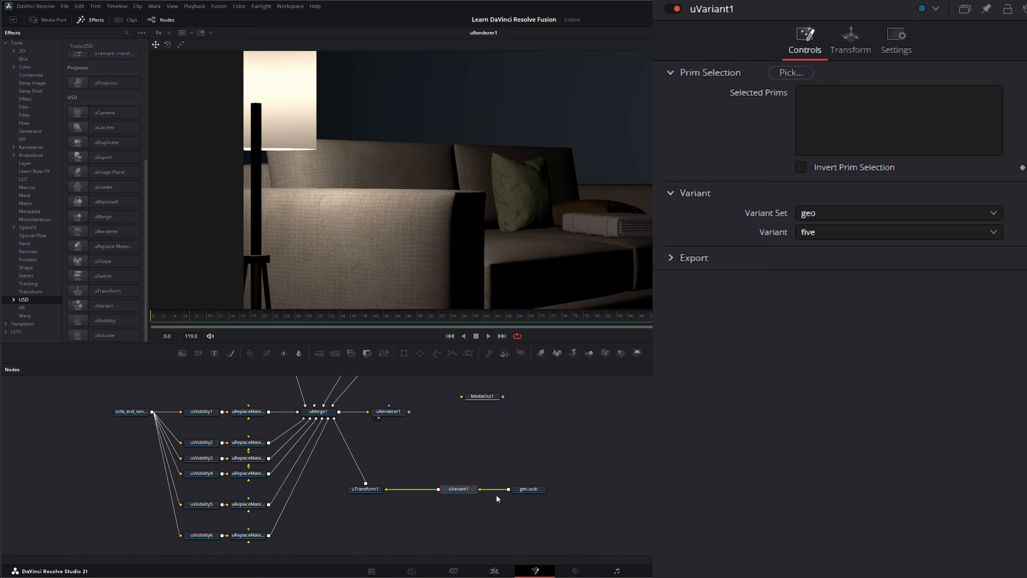
{"action": "left_click", "coordinate": [104, 246]}
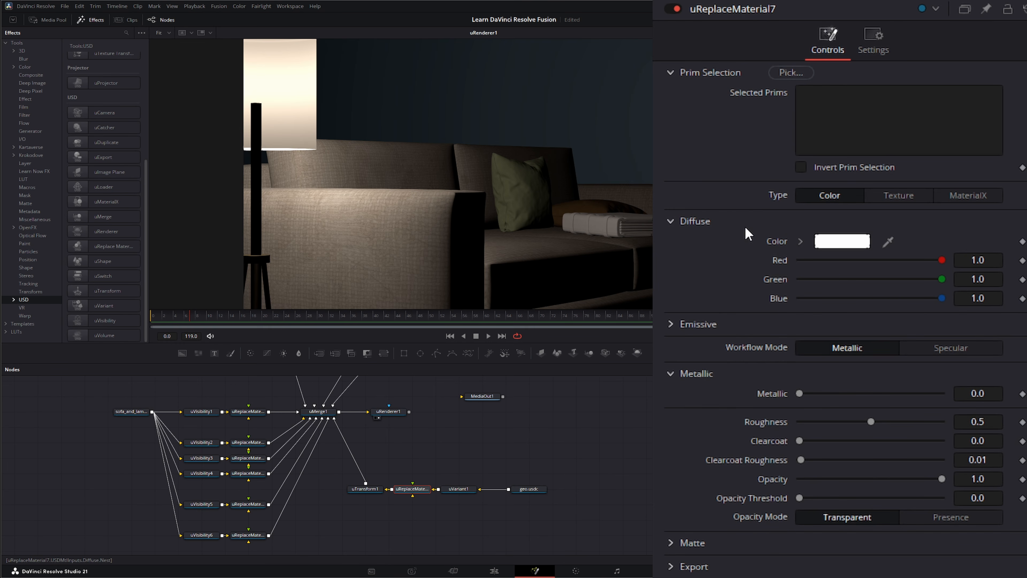
Step: Set the replacement material Type to Texture and drop the texture image onto Filename
{"action": "left_click", "coordinate": [898, 196]}
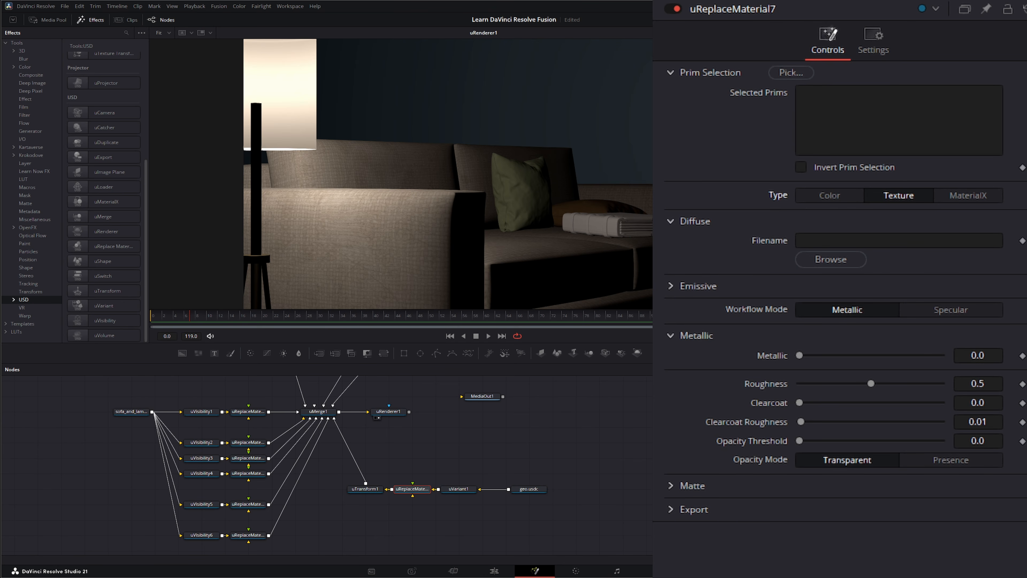
{"action": "left_click", "coordinate": [454, 490]}
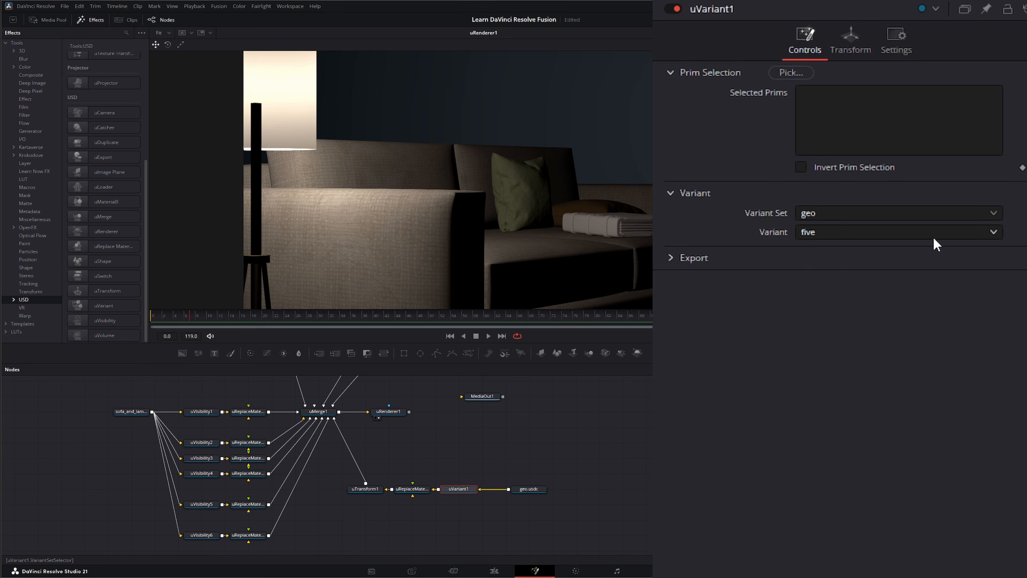
{"action": "left_click", "coordinate": [413, 491]}
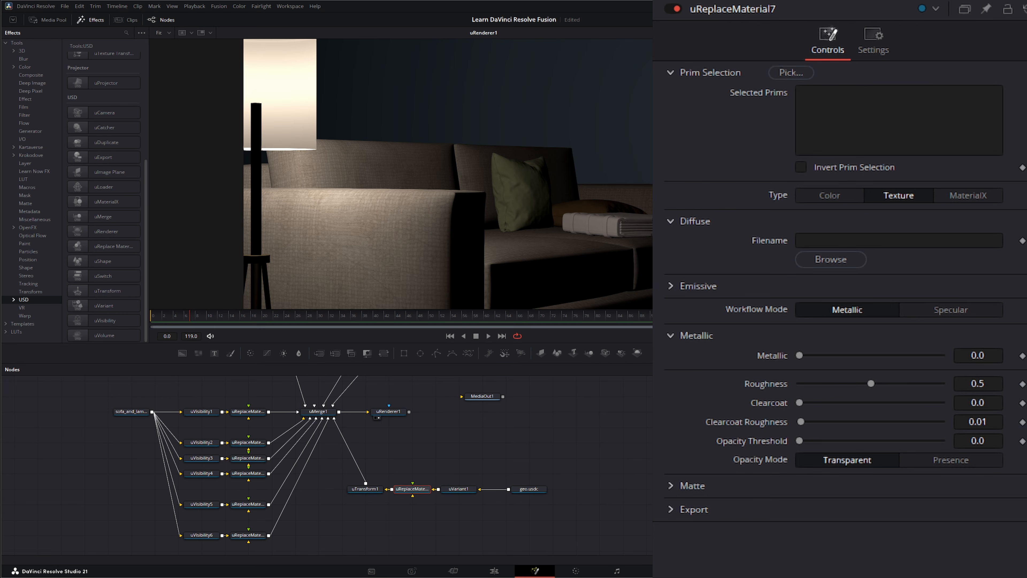
{"action": "left_click_drag", "start_coordinate": [791, 305], "coordinate": [883, 245]}
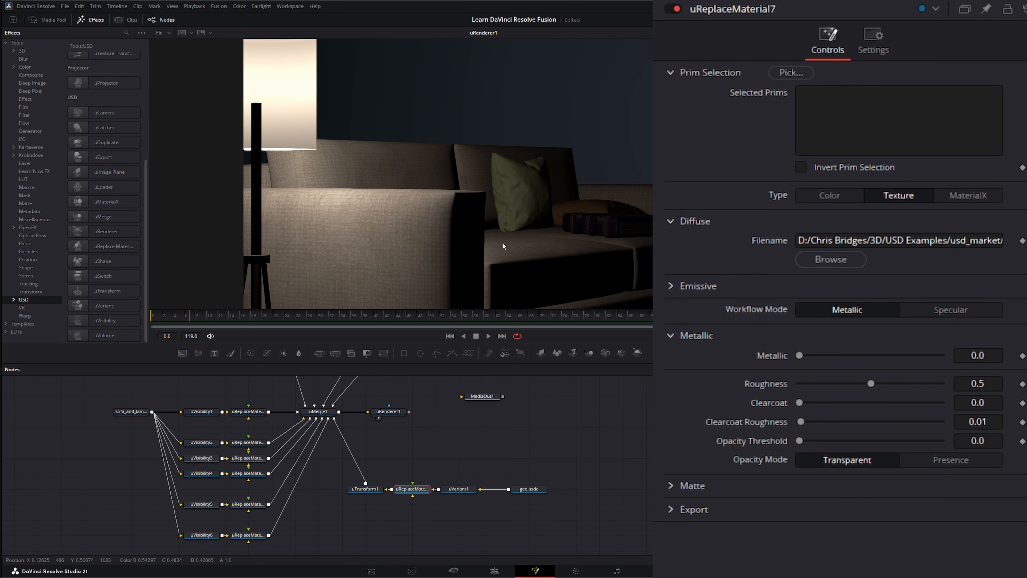
{"action": "scroll", "coordinate": [106, 105], "scroll_direction": "up", "scroll_amount": 5}
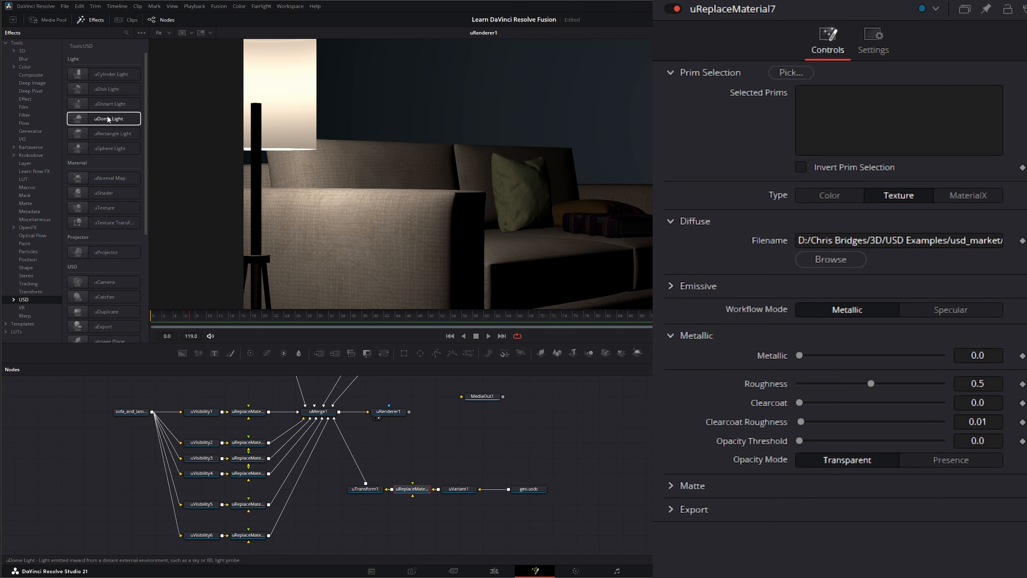
Step: Add a uDistant Light and rotate it to about 48.8° on Y
{"action": "left_click_drag", "start_coordinate": [98, 106], "coordinate": [323, 424]}
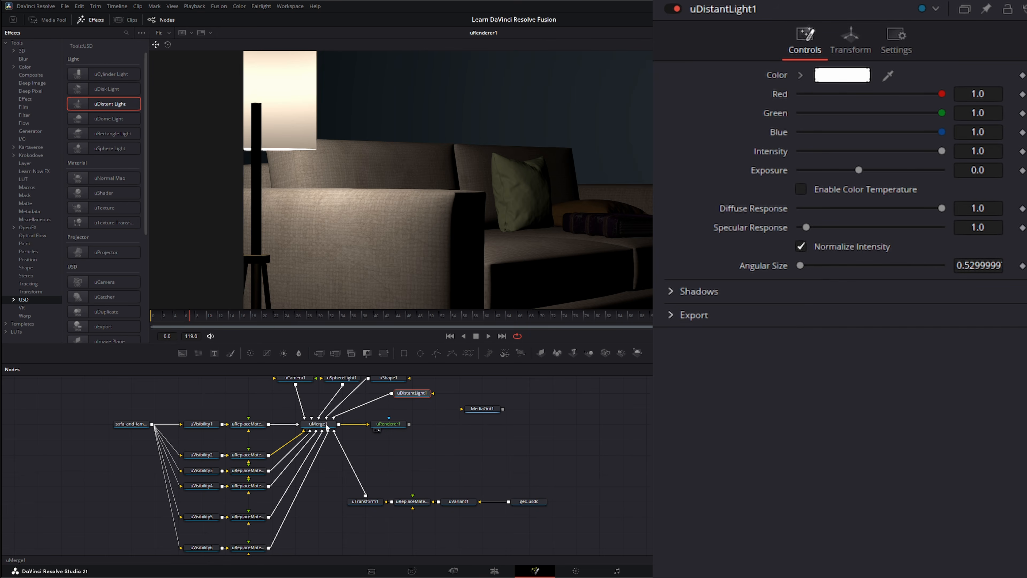
{"action": "left_click", "coordinate": [850, 39]}
{"action": "left_click", "coordinate": [979, 130]}
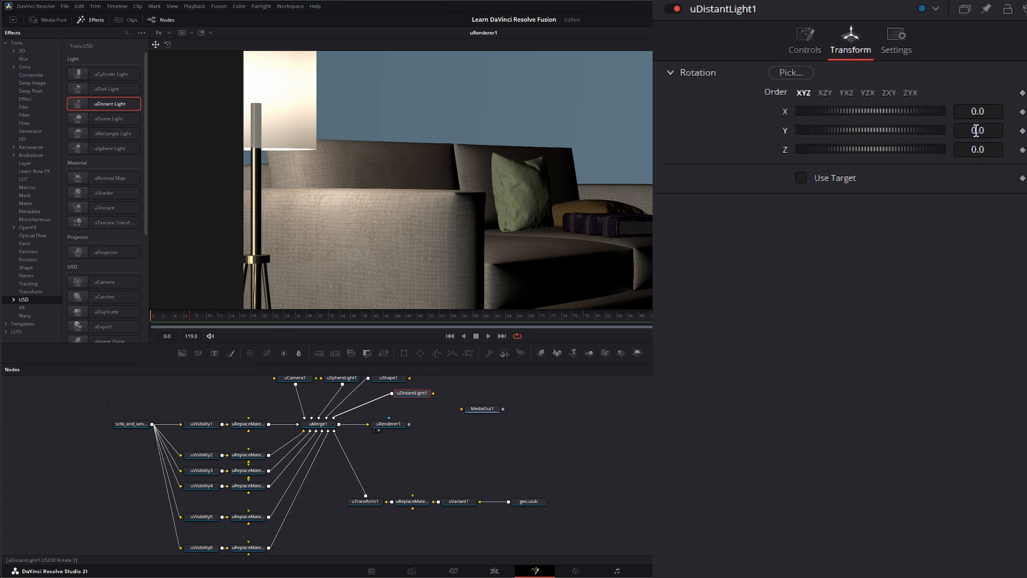
{"action": "type", "text": "5"}
{"action": "key", "text": "Return"}
{"action": "left_click_drag", "start_coordinate": [871, 130], "coordinate": [942, 130]}
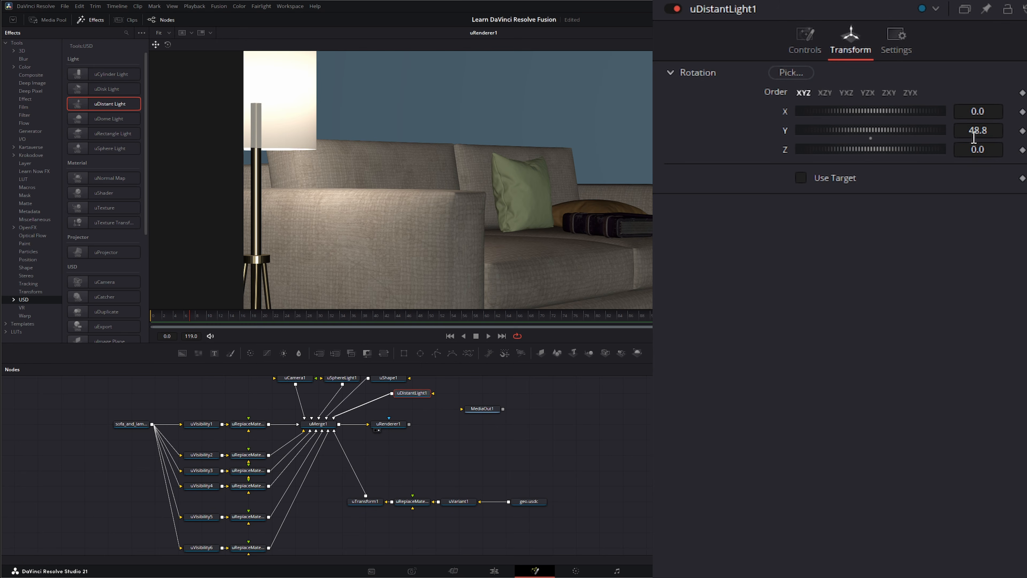
Step: Set the light's intensity to 0.182 and enable colour temperature at 5600
{"action": "left_click", "coordinate": [824, 45]}
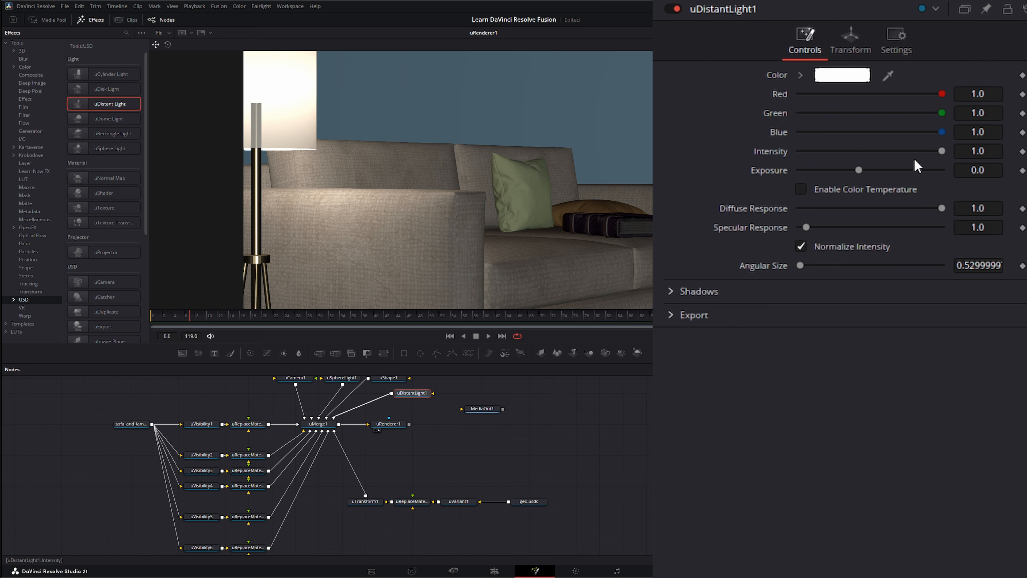
{"action": "left_click_drag", "start_coordinate": [942, 150], "coordinate": [828, 153]}
{"action": "left_click", "coordinate": [800, 189]}
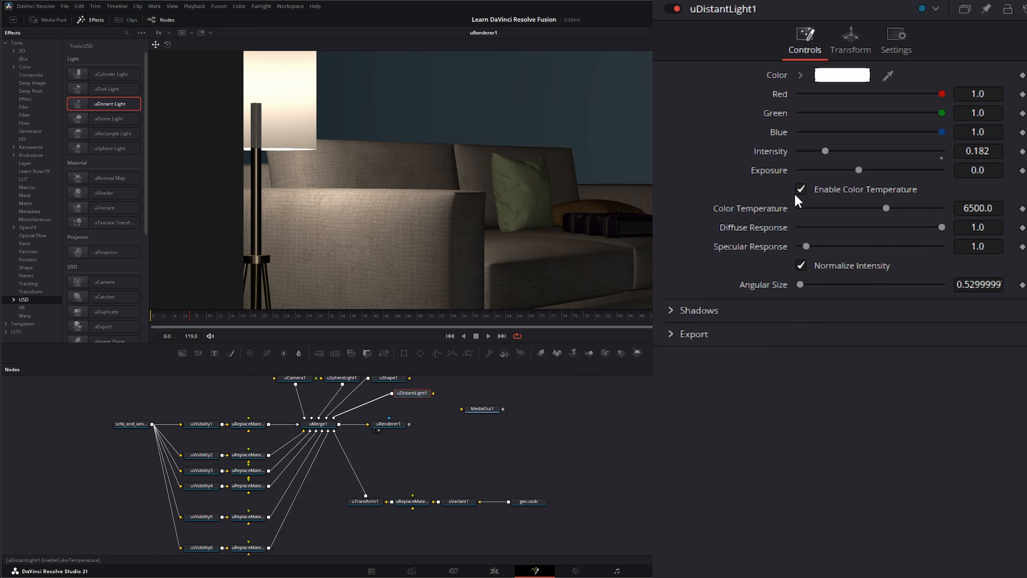
{"action": "left_click", "coordinate": [991, 208]}
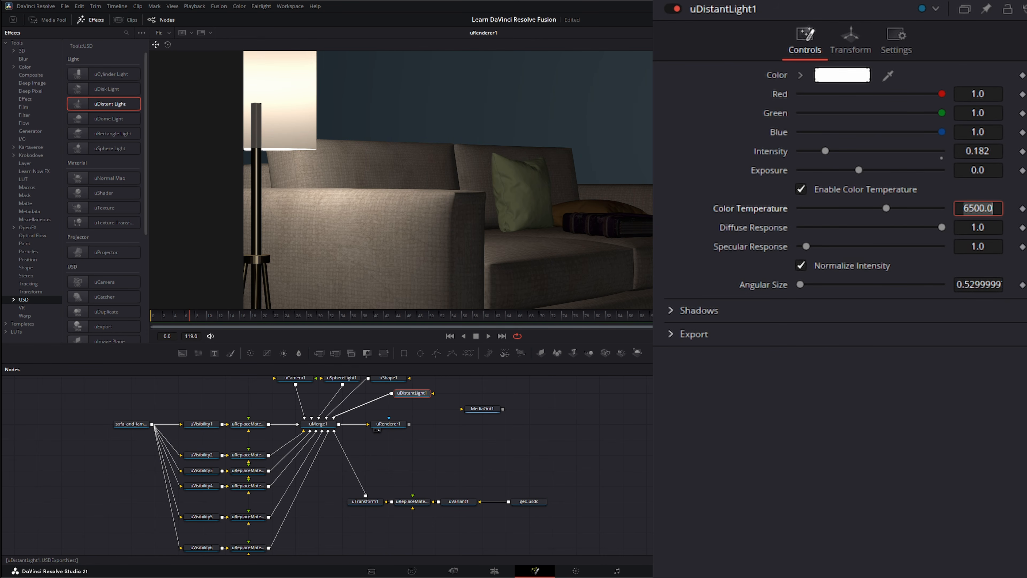
{"action": "type", "text": "5600"}
{"action": "key", "text": "Tab"}
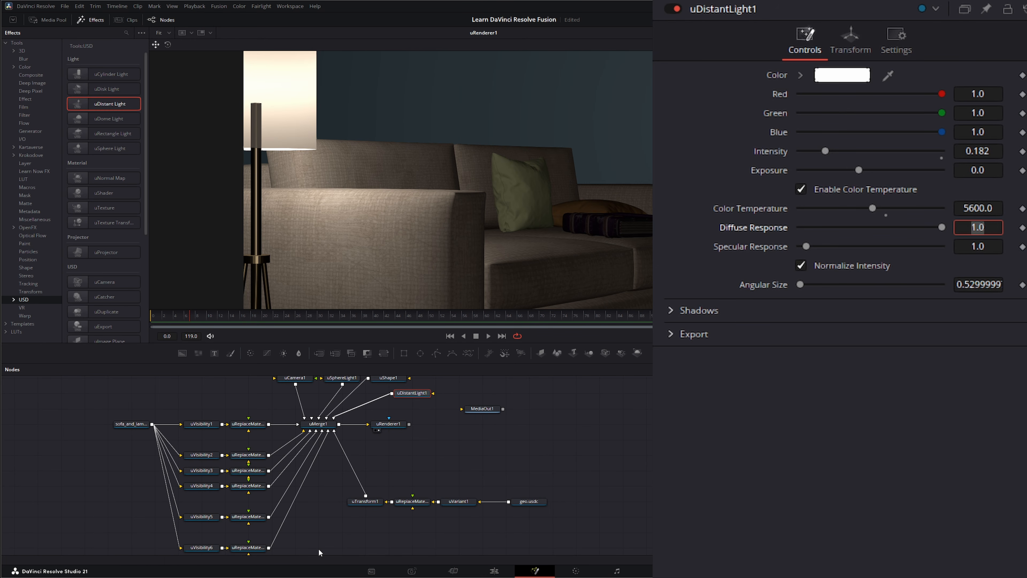
{"action": "left_click_drag", "start_coordinate": [319, 536], "coordinate": [569, 488]}
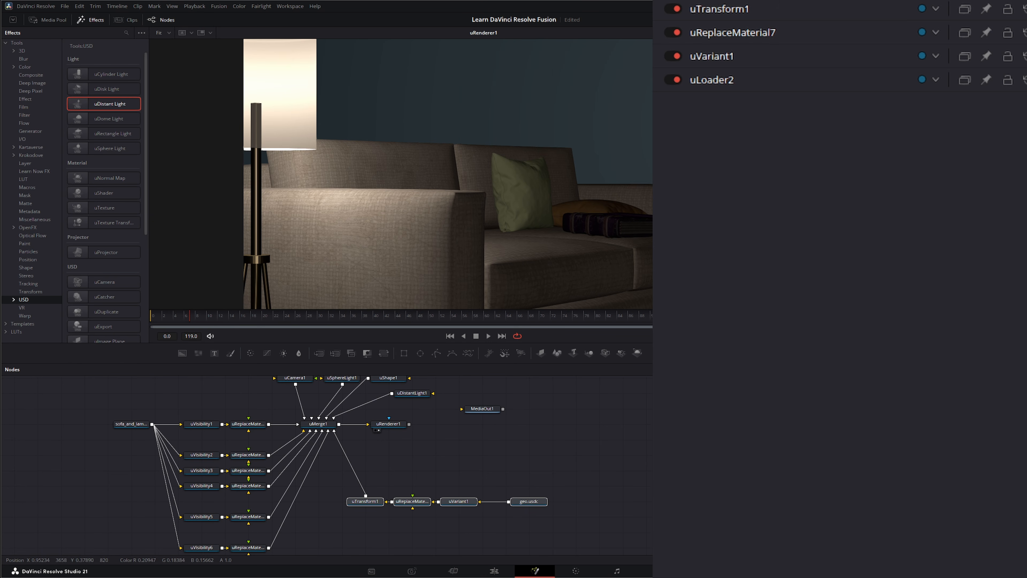
Step: Compare the uVariant1 and uReplaceMaterial7 settings in the Inspector
{"action": "left_click", "coordinate": [458, 502]}
{"action": "left_click", "coordinate": [410, 502]}
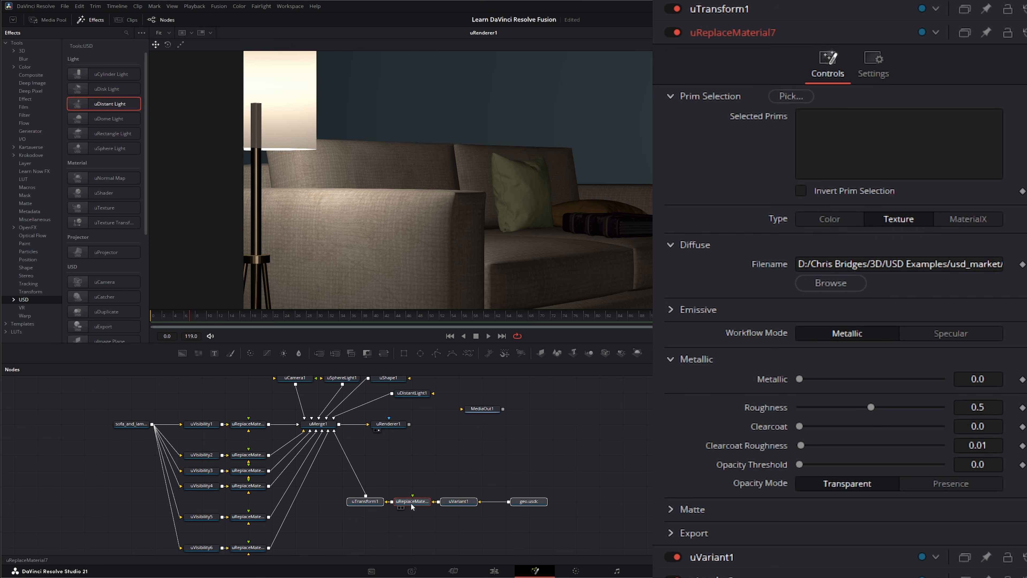
{"action": "left_click", "coordinate": [463, 501]}
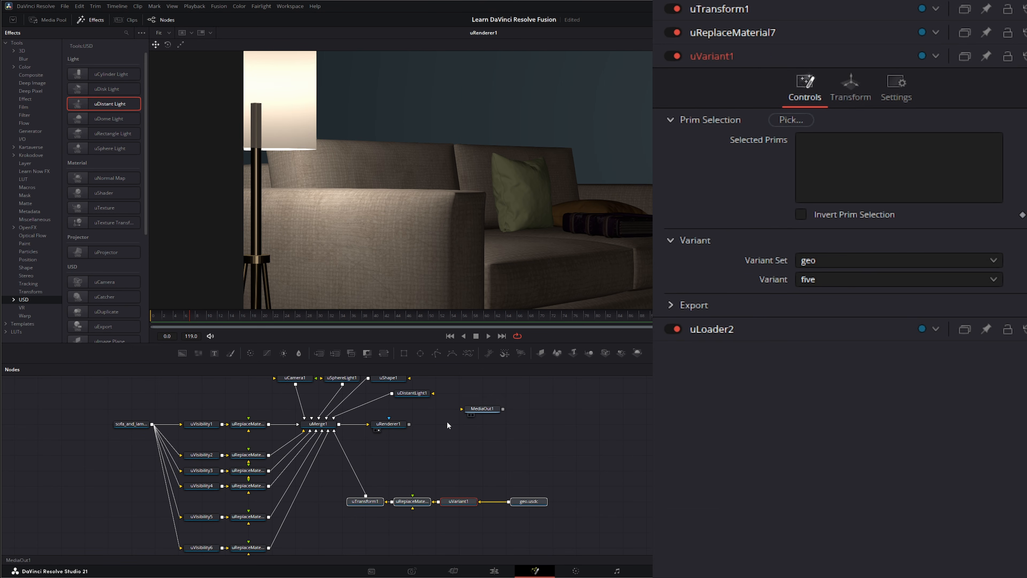
{"action": "left_click", "coordinate": [412, 502]}
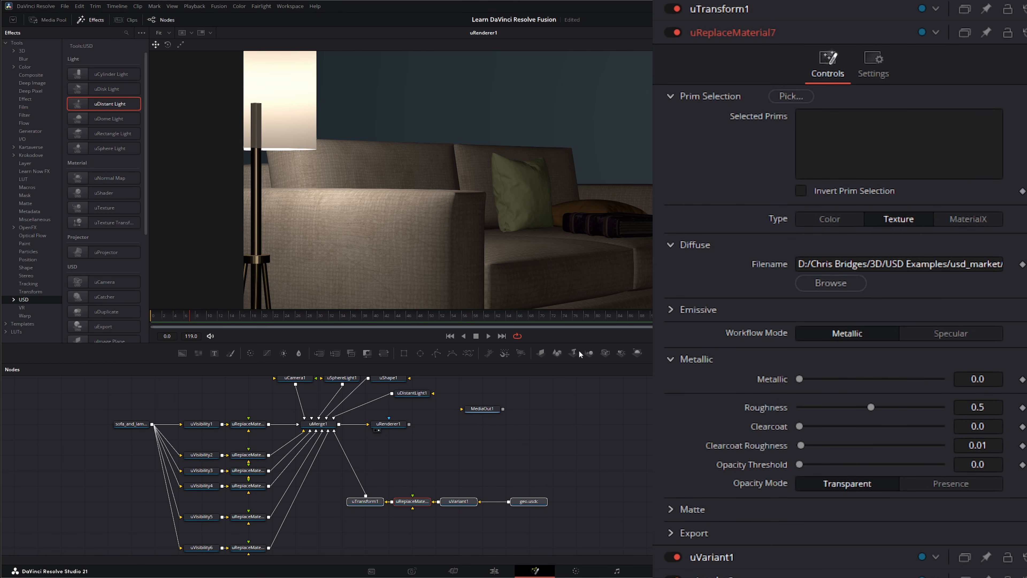
Step: Deselect all nodes and move the final output node lower right in the graph
{"action": "left_click", "coordinate": [589, 437]}
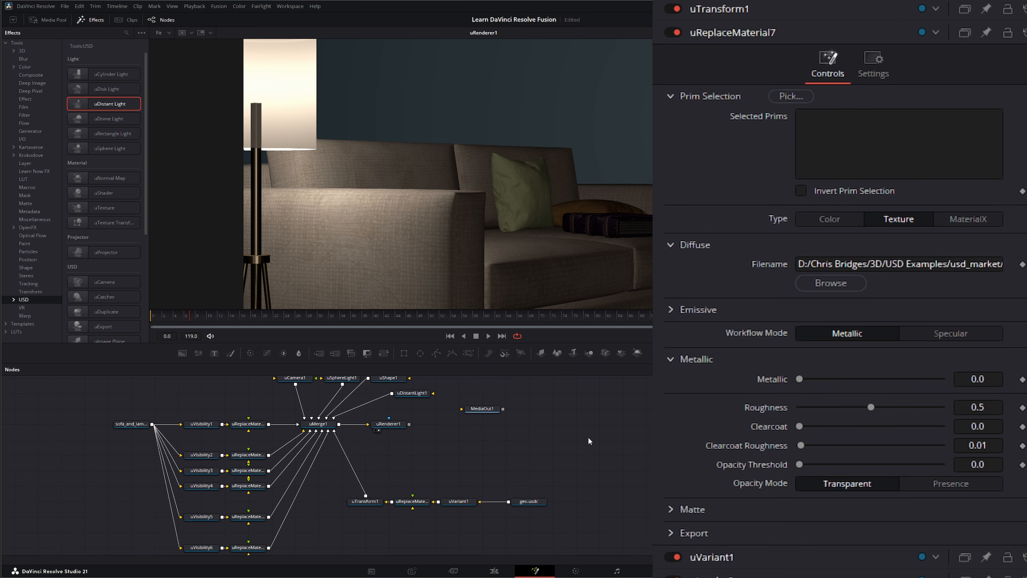
{"action": "left_click_drag", "start_coordinate": [588, 438], "coordinate": [603, 462]}
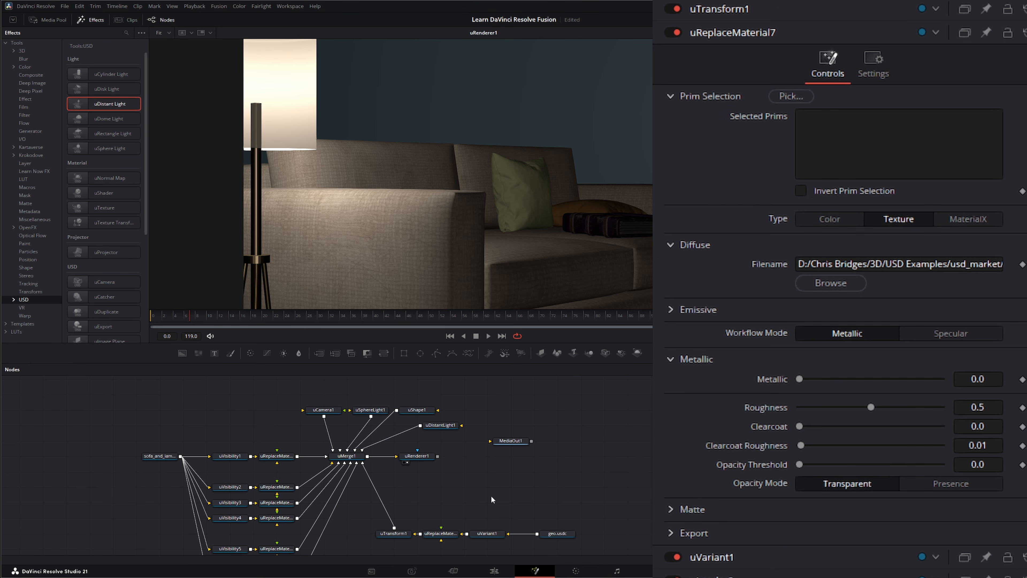
{"action": "left_click_drag", "start_coordinate": [516, 443], "coordinate": [564, 458]}
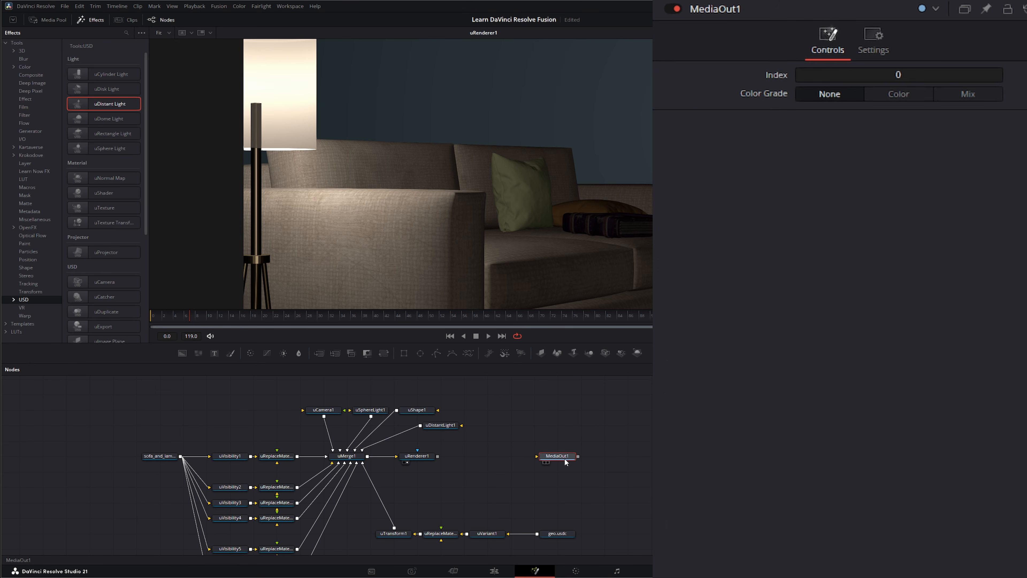
{"action": "mouse_move", "coordinate": [566, 415]}
{"action": "left_mouse_down"}
{"action": "mouse_move", "coordinate": [573, 427]}
{"action": "mouse_move", "coordinate": [577, 418]}
{"action": "left_mouse_up"}
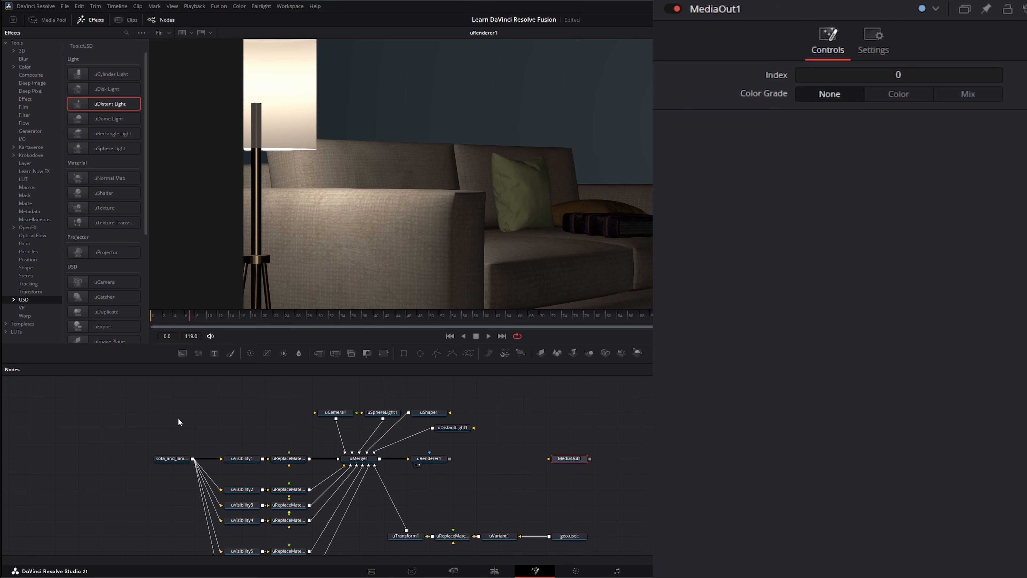
{"action": "scroll", "coordinate": [96, 243], "scroll_direction": "down", "scroll_amount": 5}
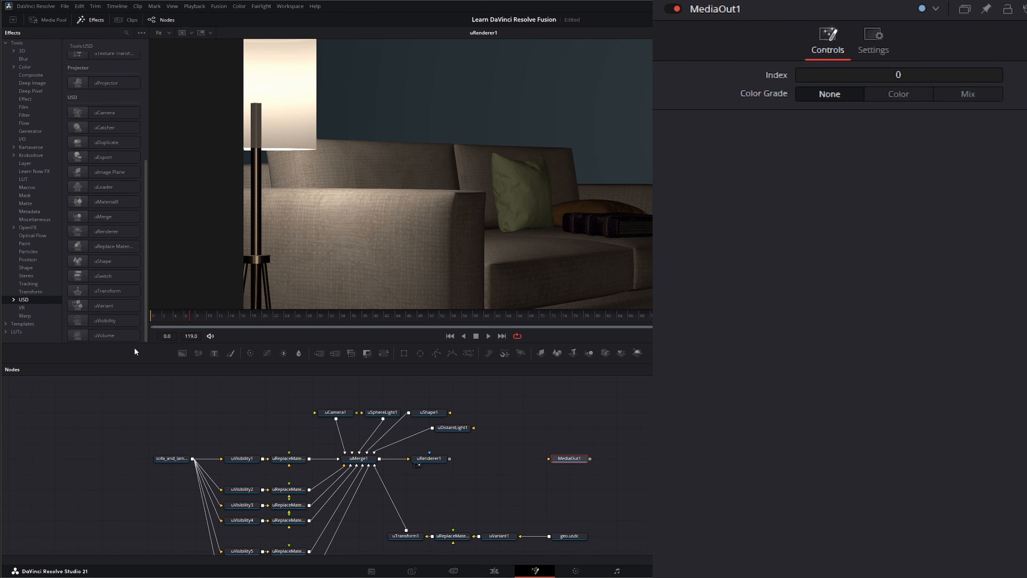
Step: Add a uVolume node loading Altocumulus_09.vdb, view the cloud, and connect it to uMerge1
{"action": "left_click_drag", "start_coordinate": [98, 334], "coordinate": [265, 430]}
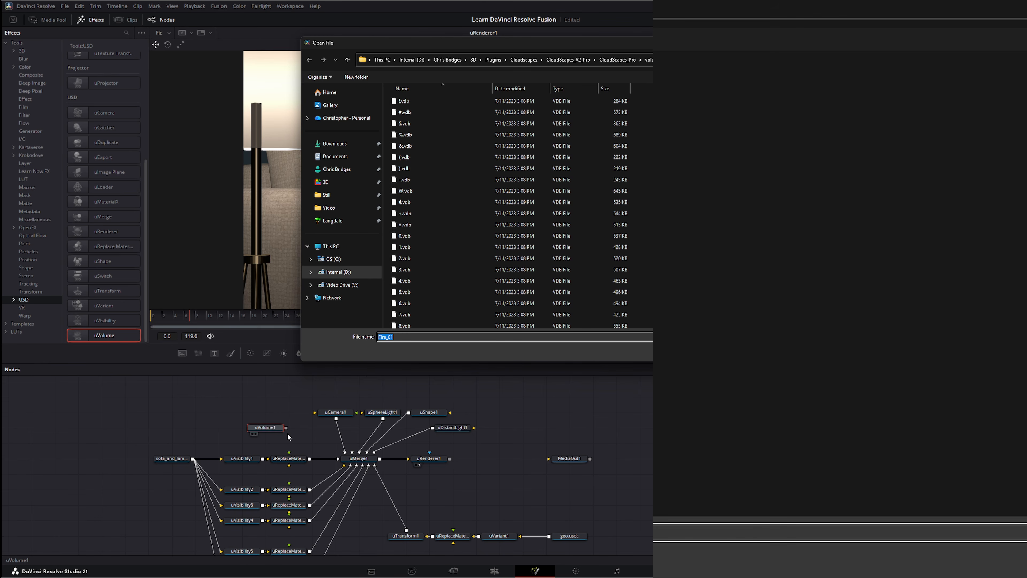
{"action": "scroll", "coordinate": [426, 285], "scroll_direction": "down", "scroll_amount": 10}
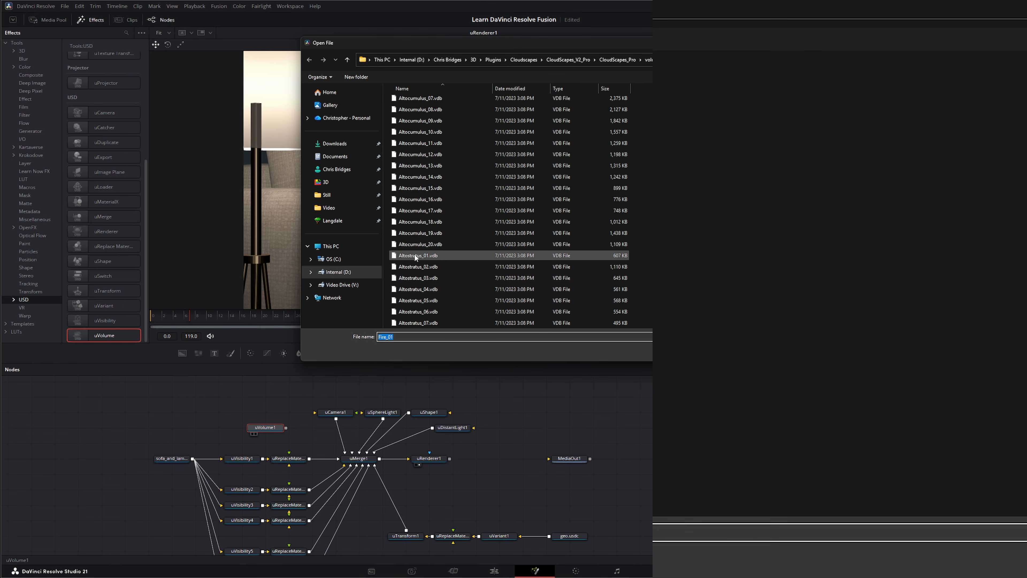
{"action": "double_click", "coordinate": [415, 255]}
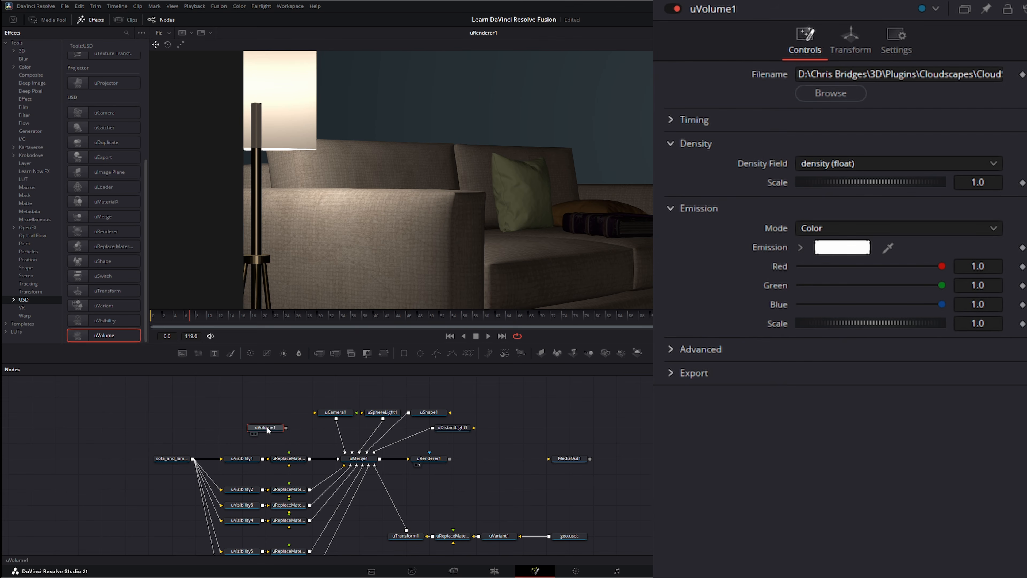
{"action": "left_click_drag", "start_coordinate": [268, 430], "coordinate": [411, 292]}
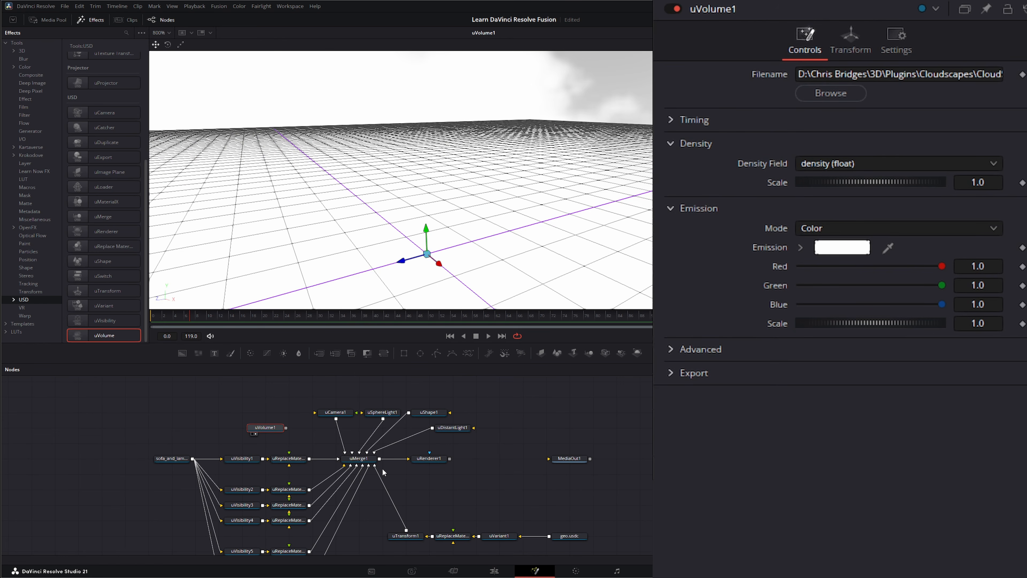
{"action": "left_click_drag", "start_coordinate": [285, 428], "coordinate": [356, 460]}
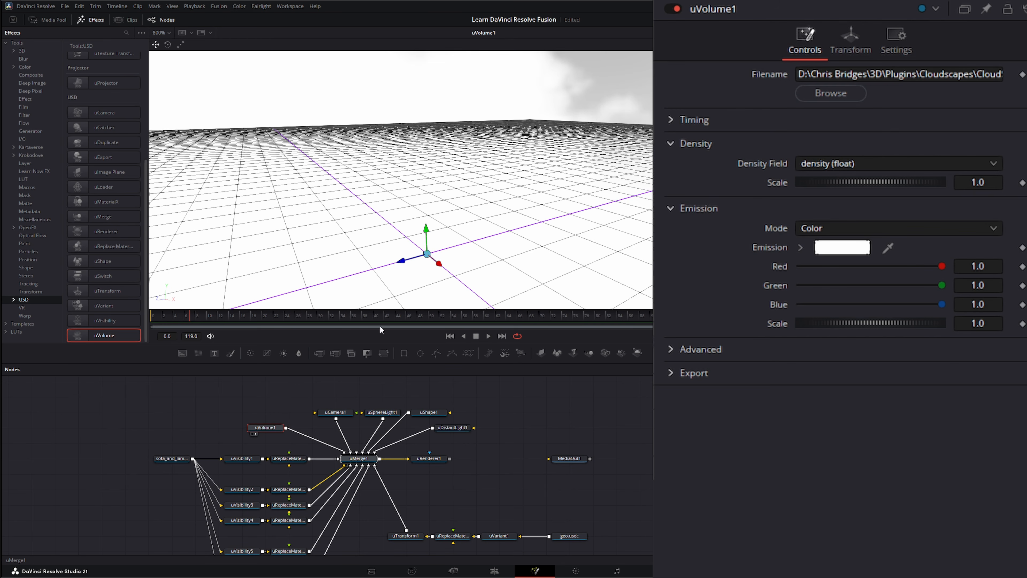
Step: View the uMerge1 scene and keep the Density Field on density (float)
{"action": "key", "text": "1"}
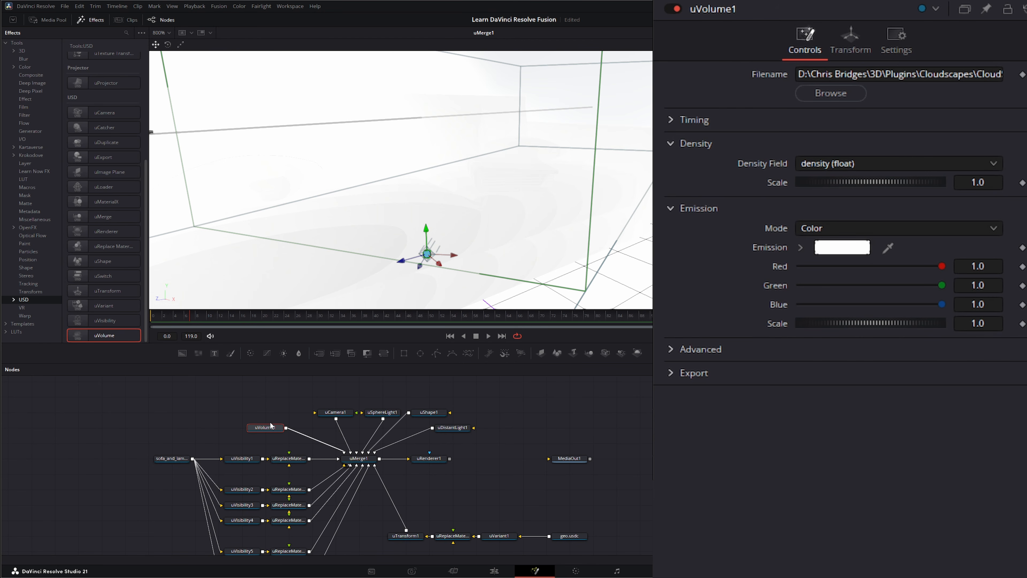
{"action": "left_click", "coordinate": [815, 163]}
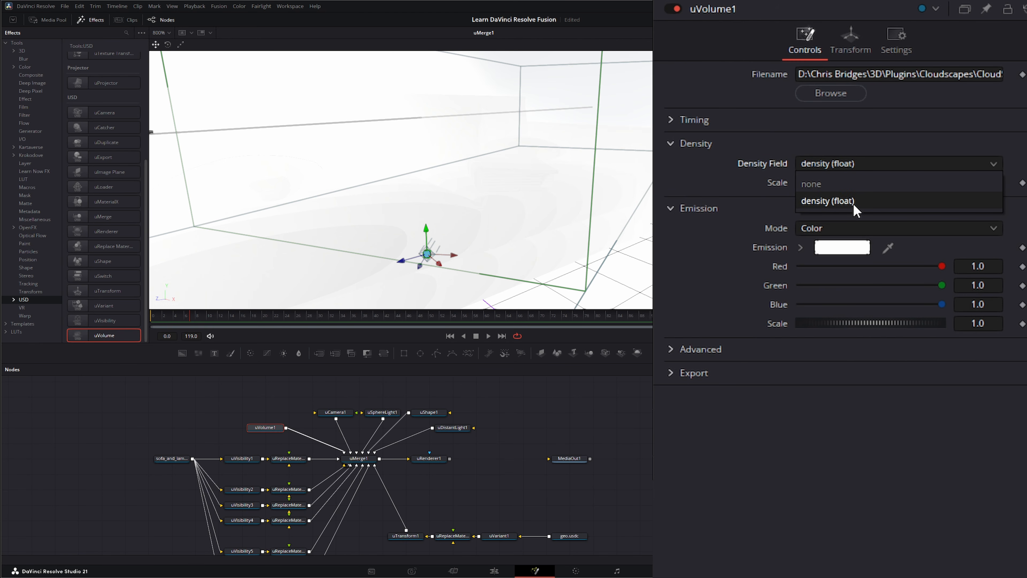
{"action": "left_click", "coordinate": [827, 203]}
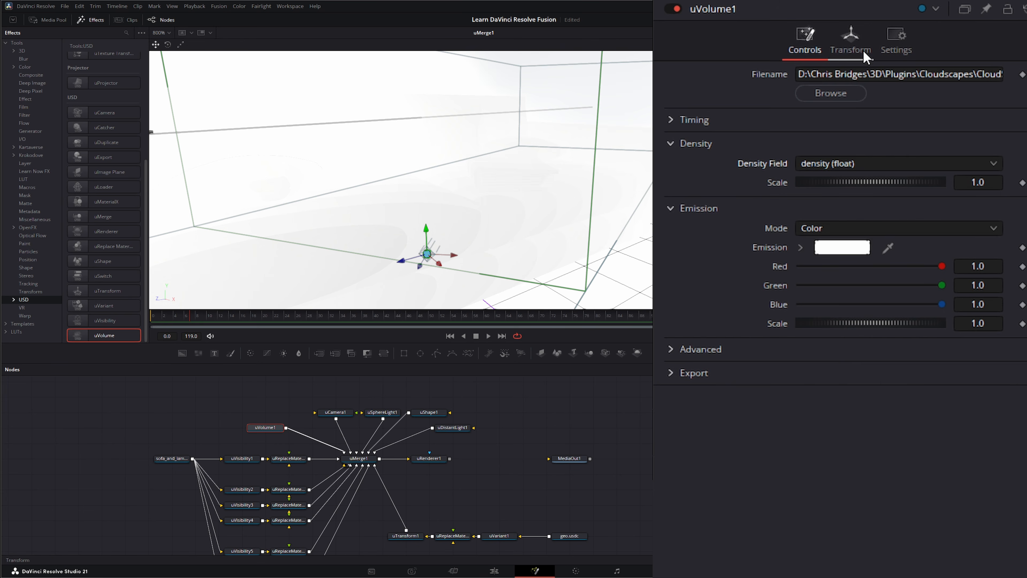
Step: Scale the cloud volume to 0.156, raise it to Y 0.15, and view the uRenderer1 output
{"action": "left_click", "coordinate": [856, 43]}
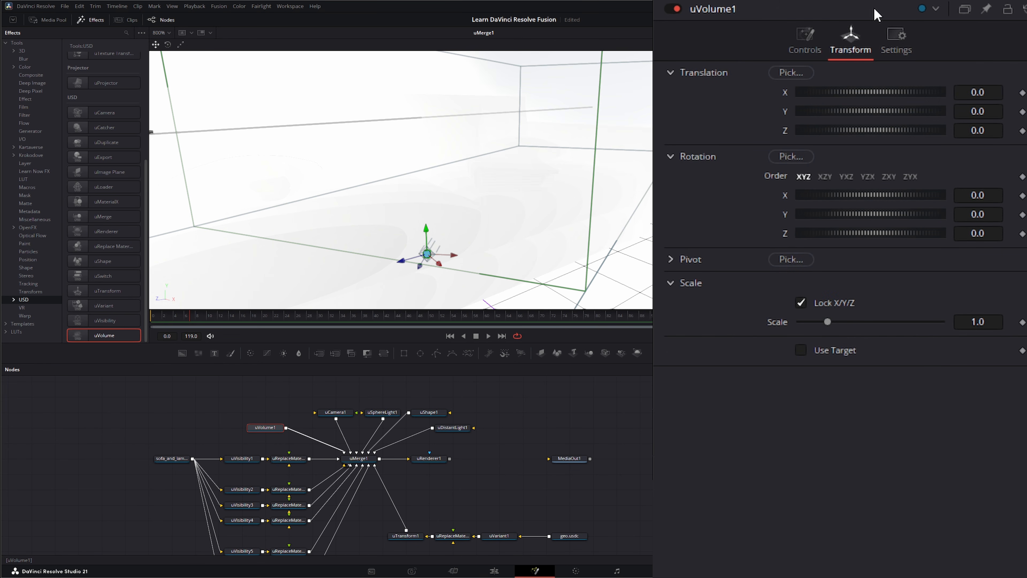
{"action": "left_click_drag", "start_coordinate": [992, 326], "coordinate": [865, 327]}
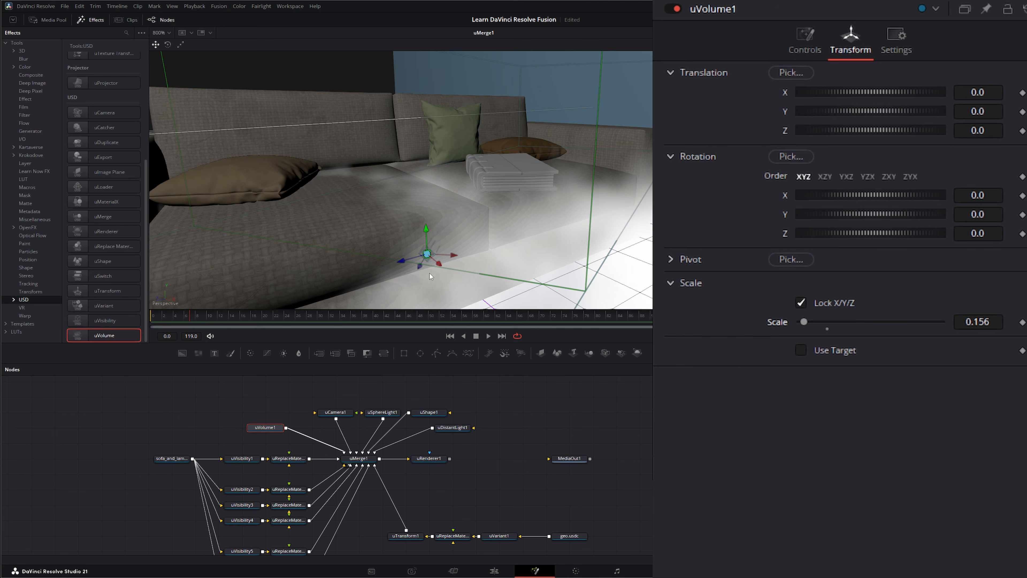
{"action": "left_click_drag", "start_coordinate": [426, 237], "coordinate": [425, 198]}
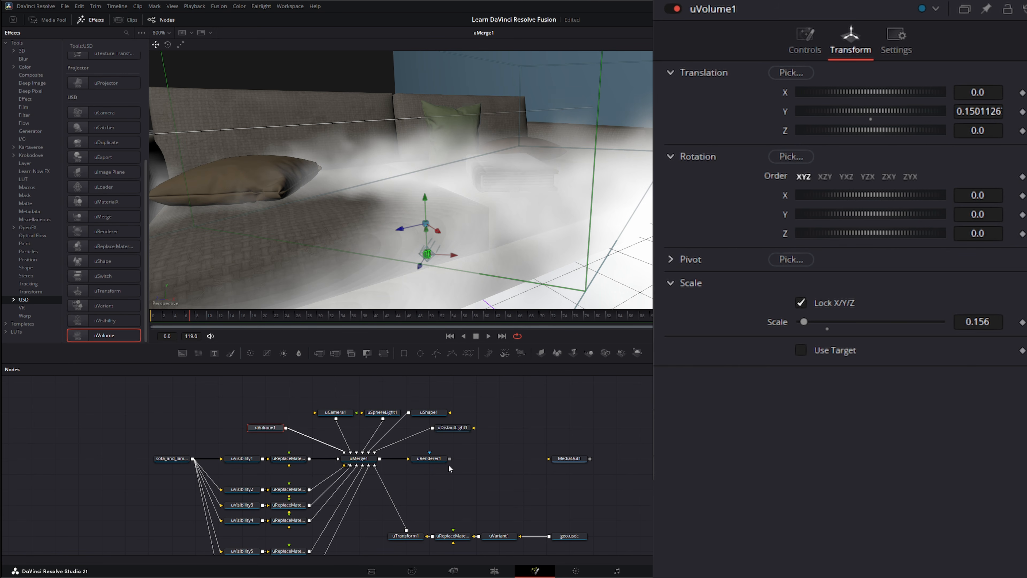
{"action": "key", "text": "1"}
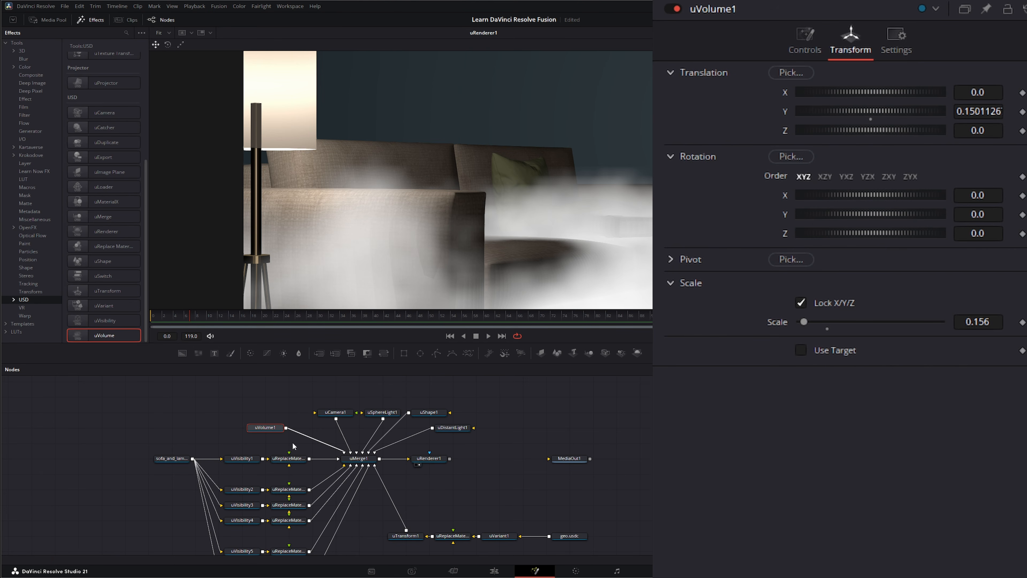
Step: On uVolume1's Controls, set Density Scale to 0.525 and change Emission Mode from Color to Blackbody
{"action": "left_click", "coordinate": [804, 42]}
{"action": "left_click_drag", "start_coordinate": [868, 183], "coordinate": [720, 187]}
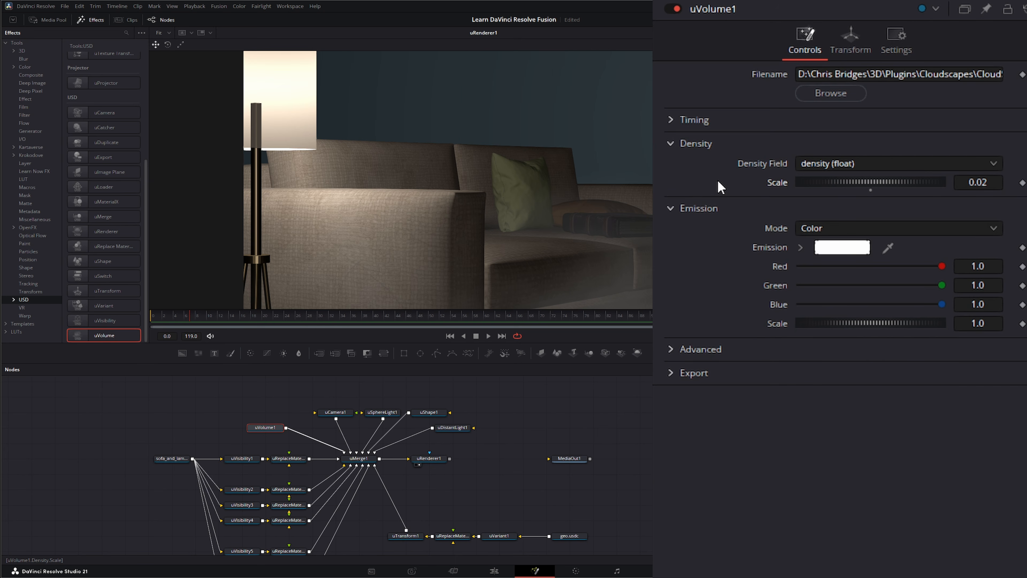
{"action": "left_click_drag", "start_coordinate": [720, 188], "coordinate": [799, 188]}
{"action": "left_click", "coordinate": [811, 228]}
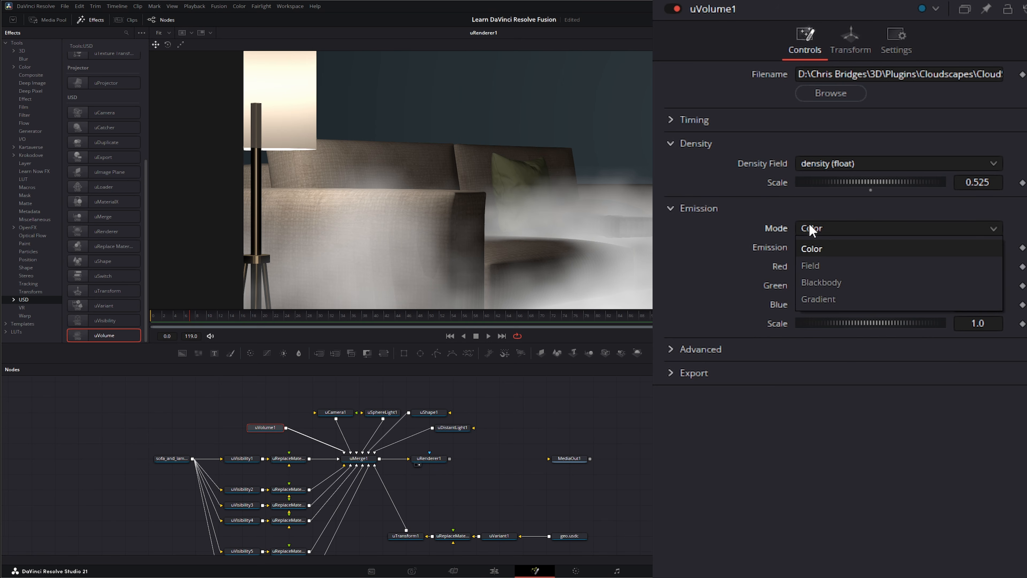
{"action": "left_click", "coordinate": [822, 280]}
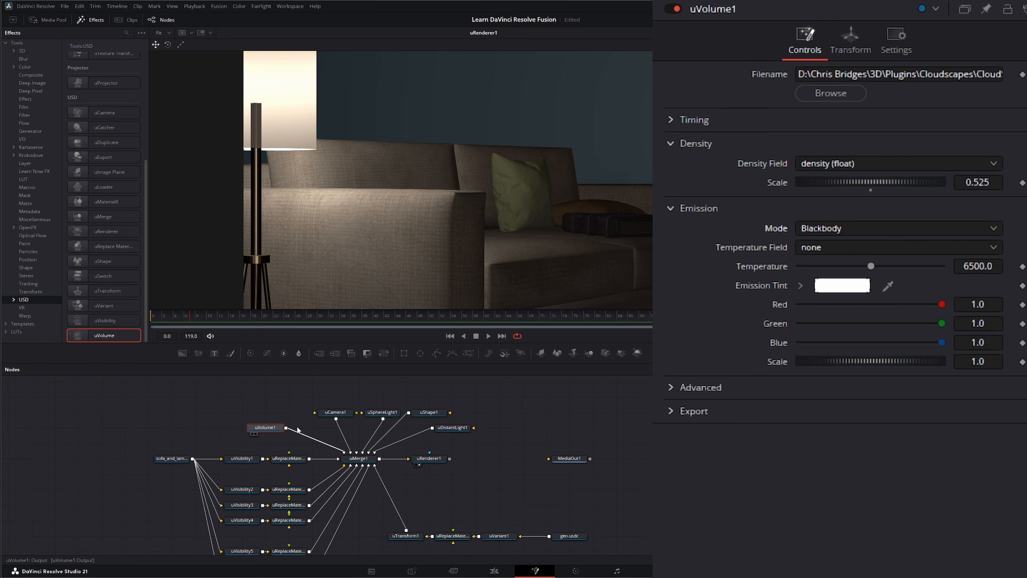
Step: Set Temperature Field to density (float) and Temperature to 12500, then deselect uVolume1
{"action": "left_click", "coordinate": [825, 249]}
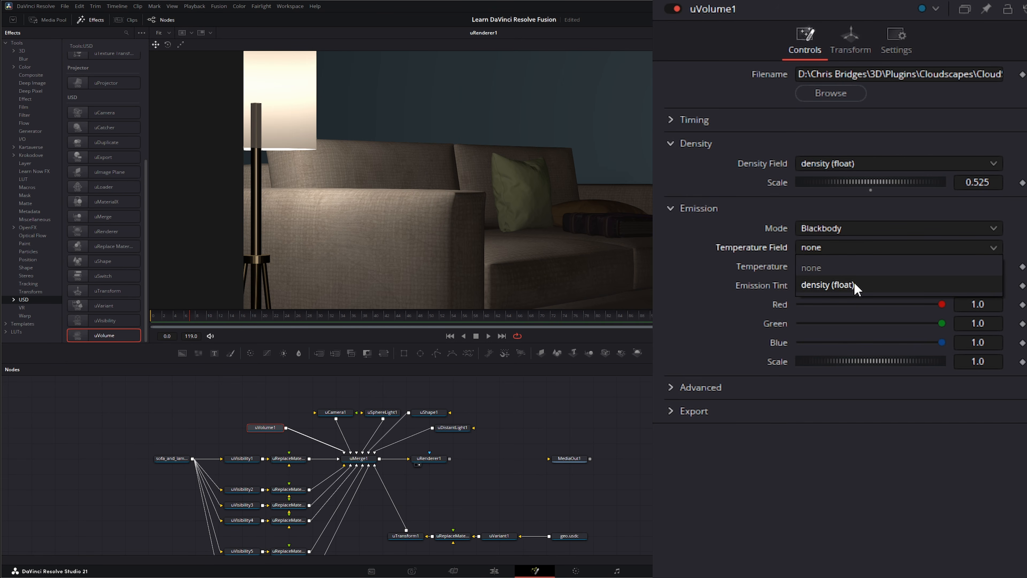
{"action": "left_click", "coordinate": [822, 287]}
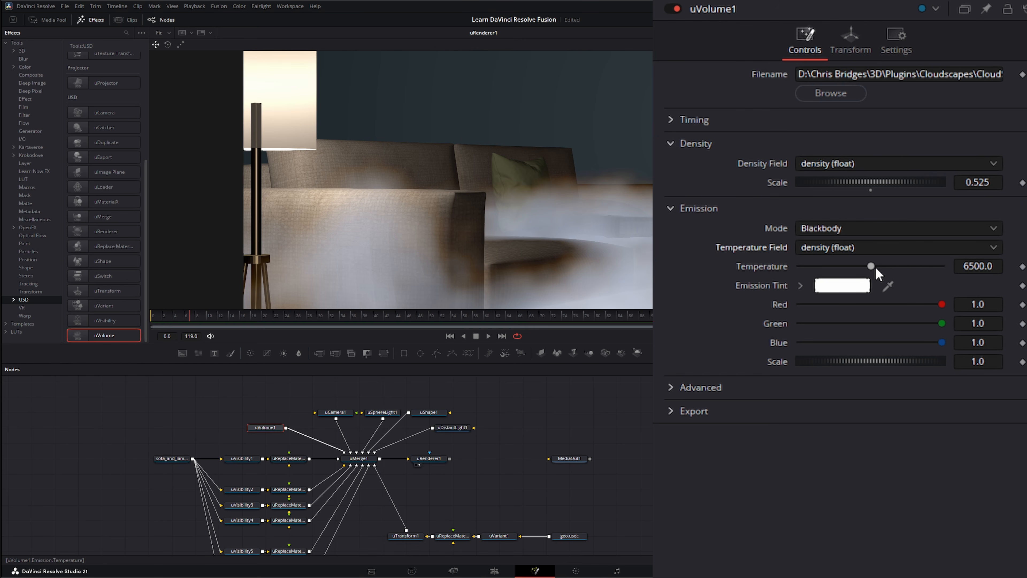
{"action": "left_click_drag", "start_coordinate": [873, 266], "coordinate": [964, 277]}
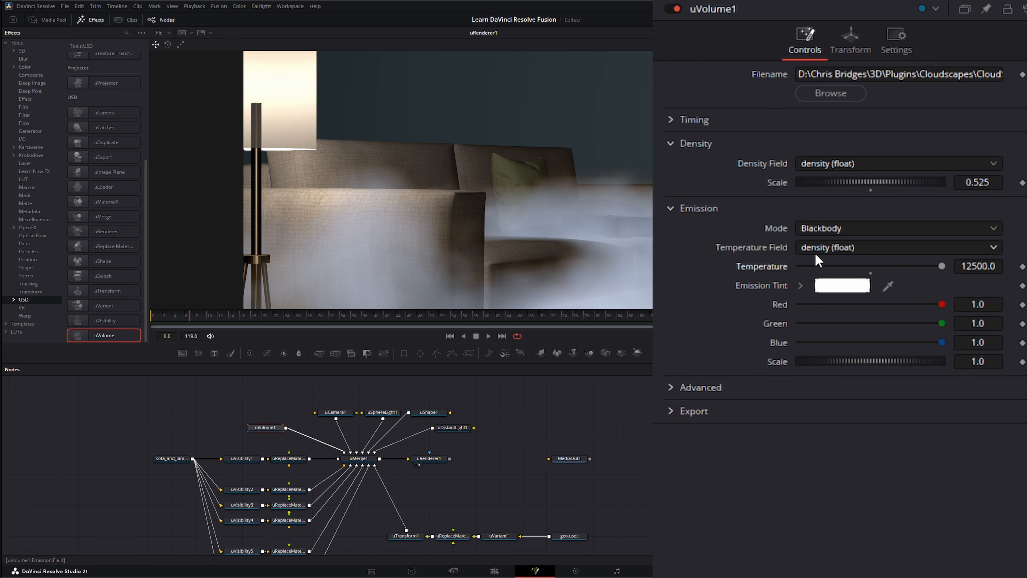
{"action": "left_click", "coordinate": [803, 246]}
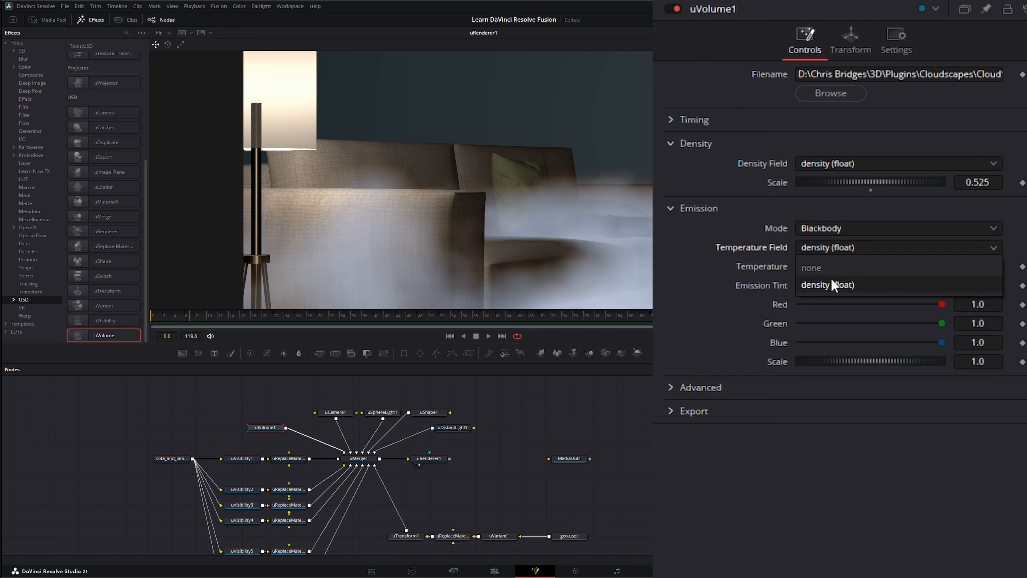
{"action": "left_click", "coordinate": [828, 284]}
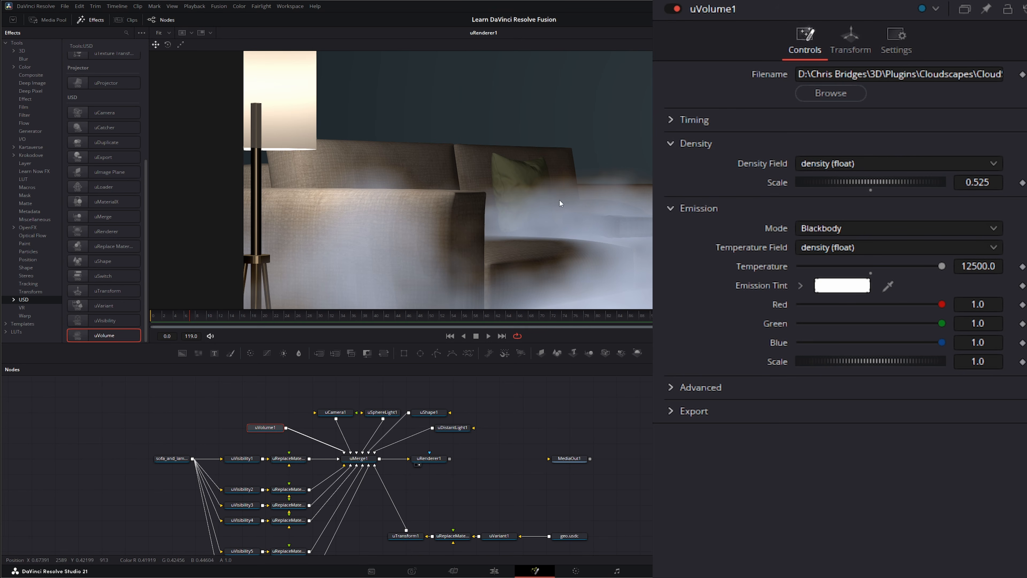
{"action": "left_click", "coordinate": [244, 426]}
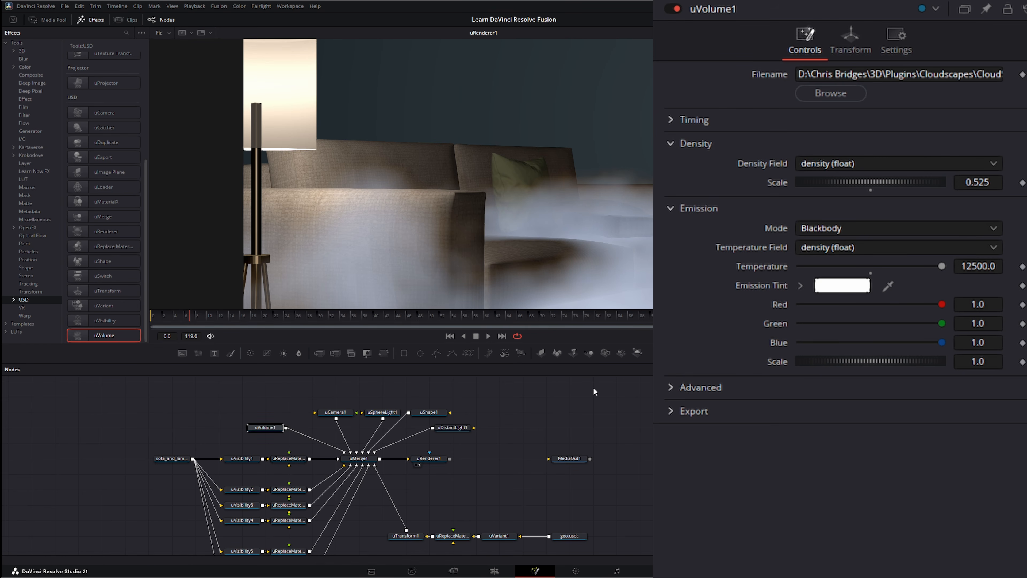
Step: Drag uVolume1 up and left to sit above the scene node tree, still feeding uMerge1
{"action": "left_click_drag", "start_coordinate": [272, 425], "coordinate": [179, 426]}
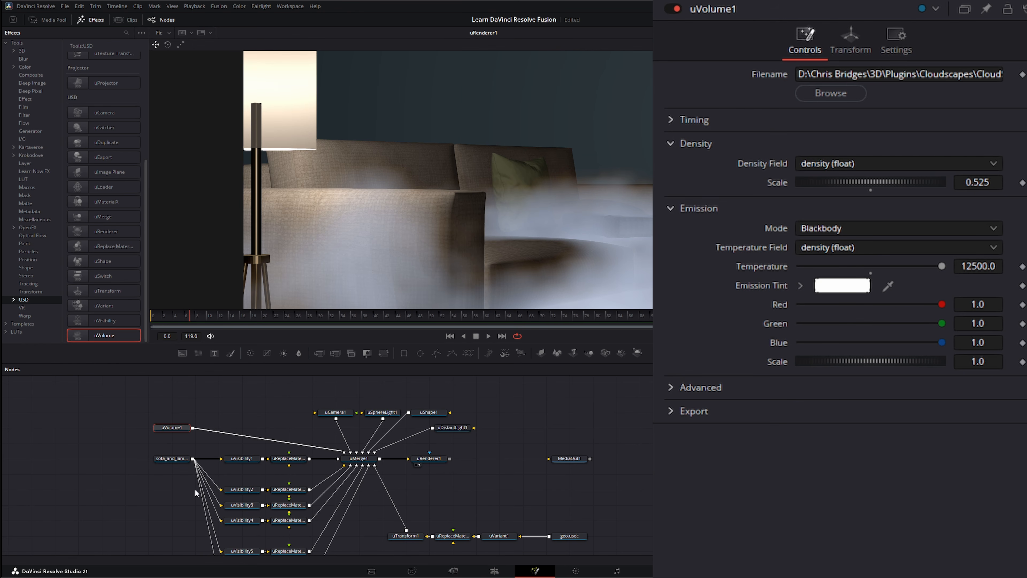
{"action": "left_click_drag", "start_coordinate": [164, 430], "coordinate": [94, 399]}
{"action": "left_click_drag", "start_coordinate": [154, 390], "coordinate": [578, 547]}
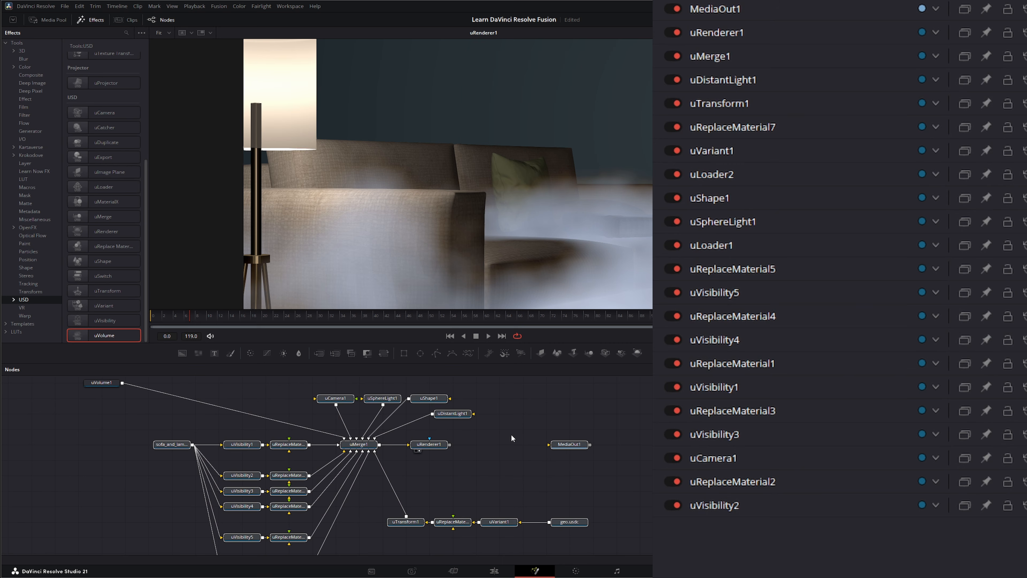
{"action": "left_click_drag", "start_coordinate": [510, 434], "coordinate": [507, 465]}
{"action": "left_click_drag", "start_coordinate": [104, 415], "coordinate": [163, 405]}
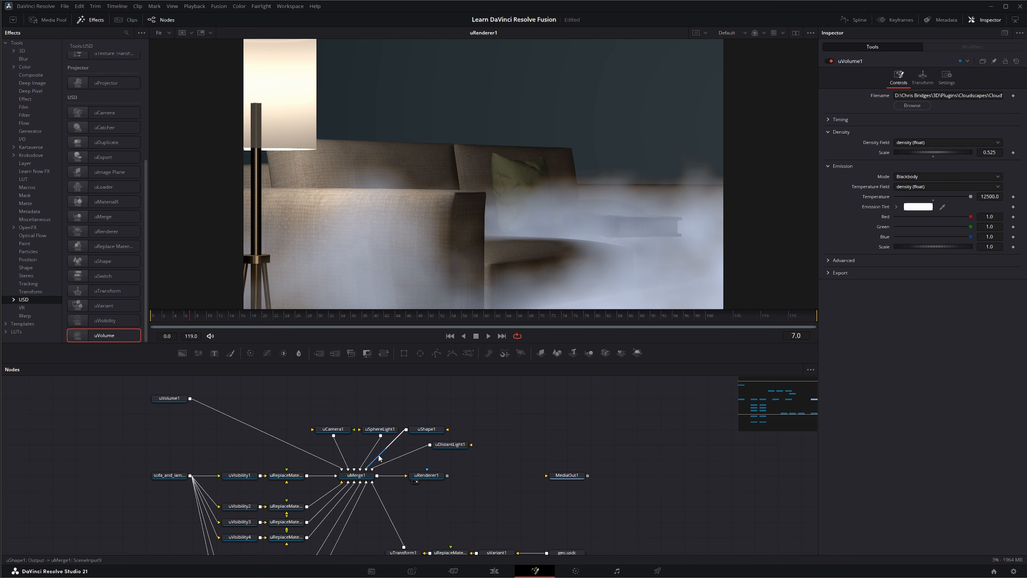
{"action": "scroll", "coordinate": [519, 504], "scroll_direction": "down", "scroll_amount": 1}
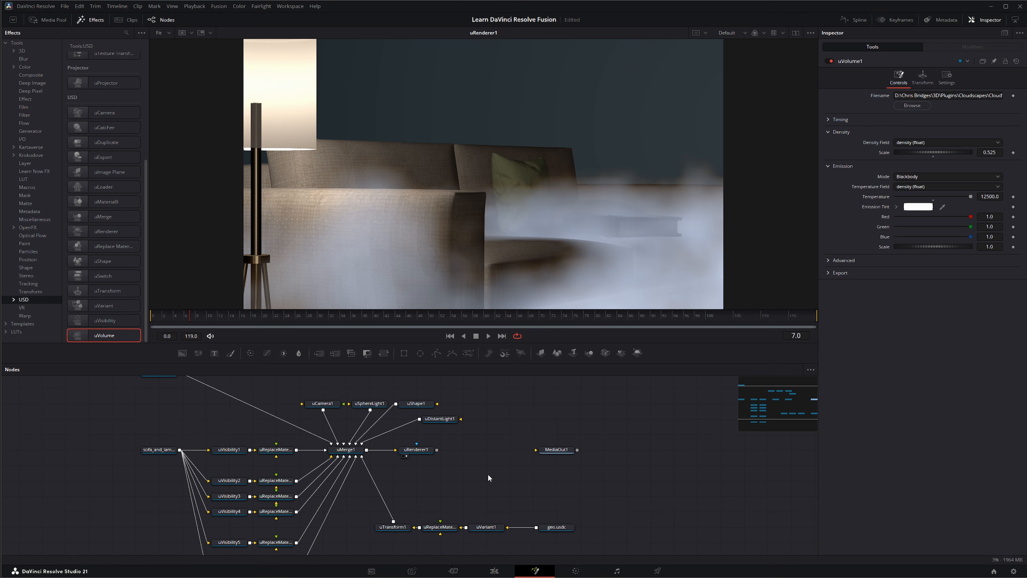